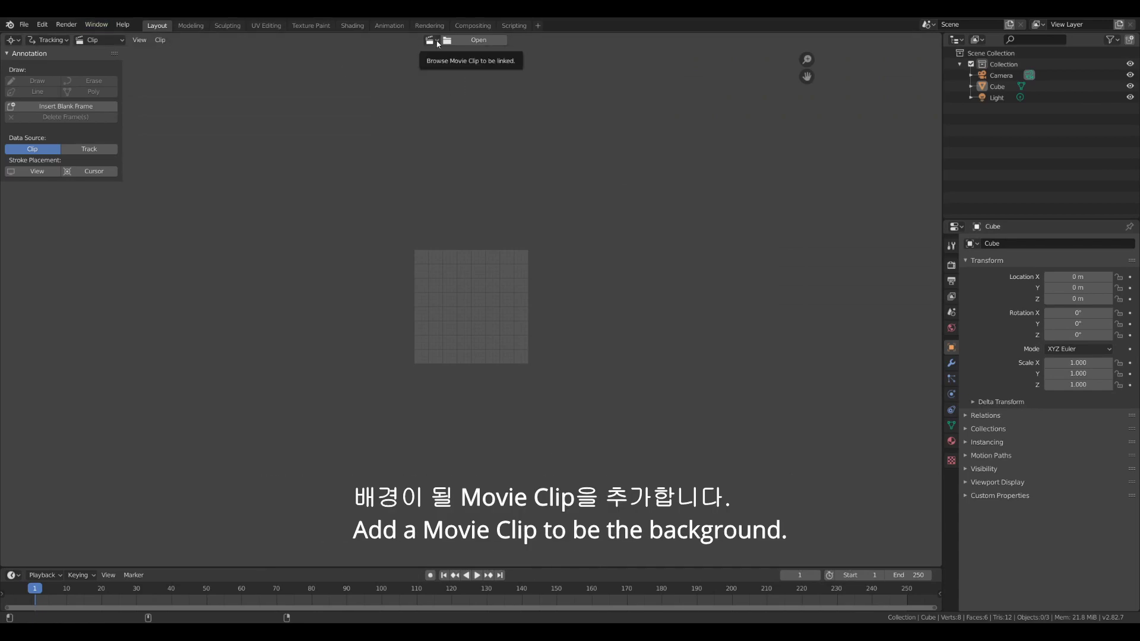
# Step: Load all the images in the TrackingEX folder, starting with ex0001.jpg, as the movie clip
pyautogui.click(475, 40)
pyautogui.click(695, 167)
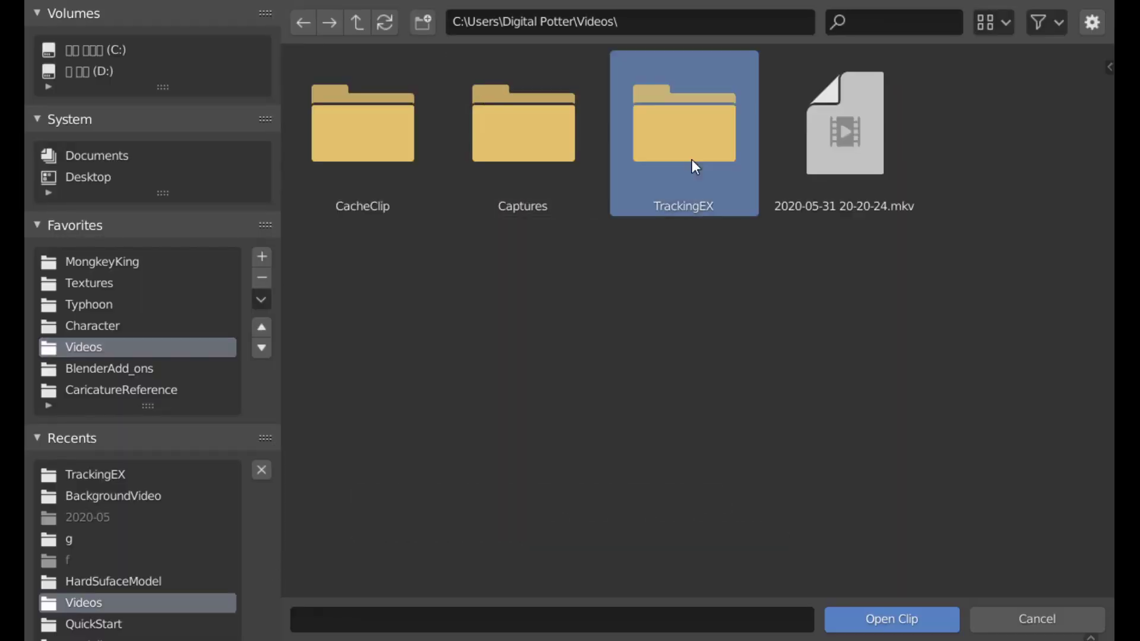
pyautogui.doubleClick(693, 163)
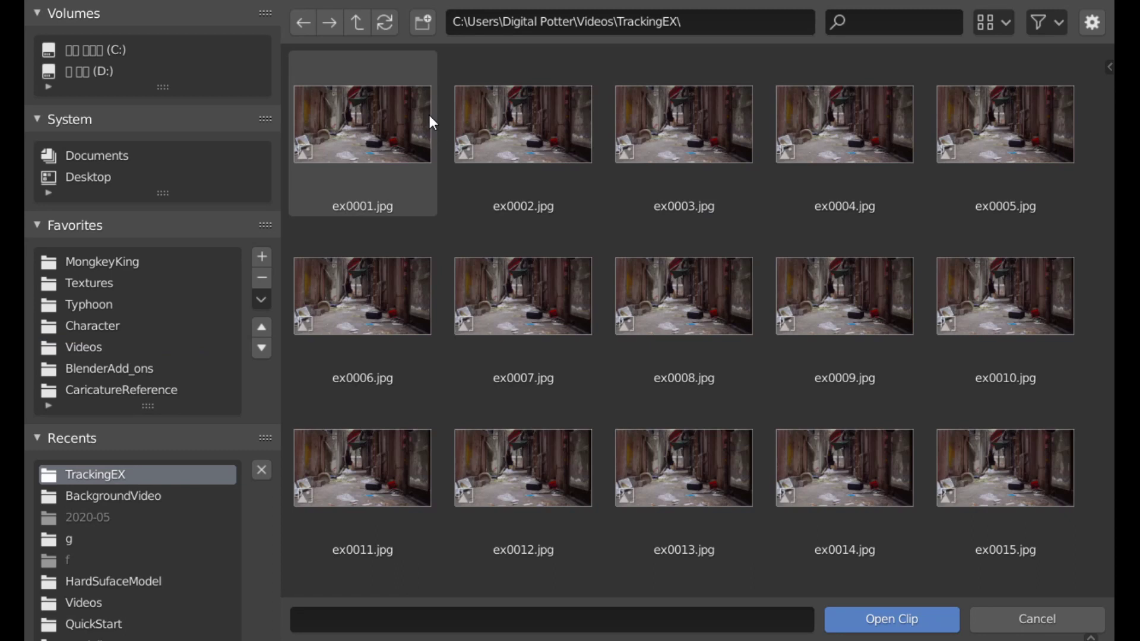
pyautogui.press('a')
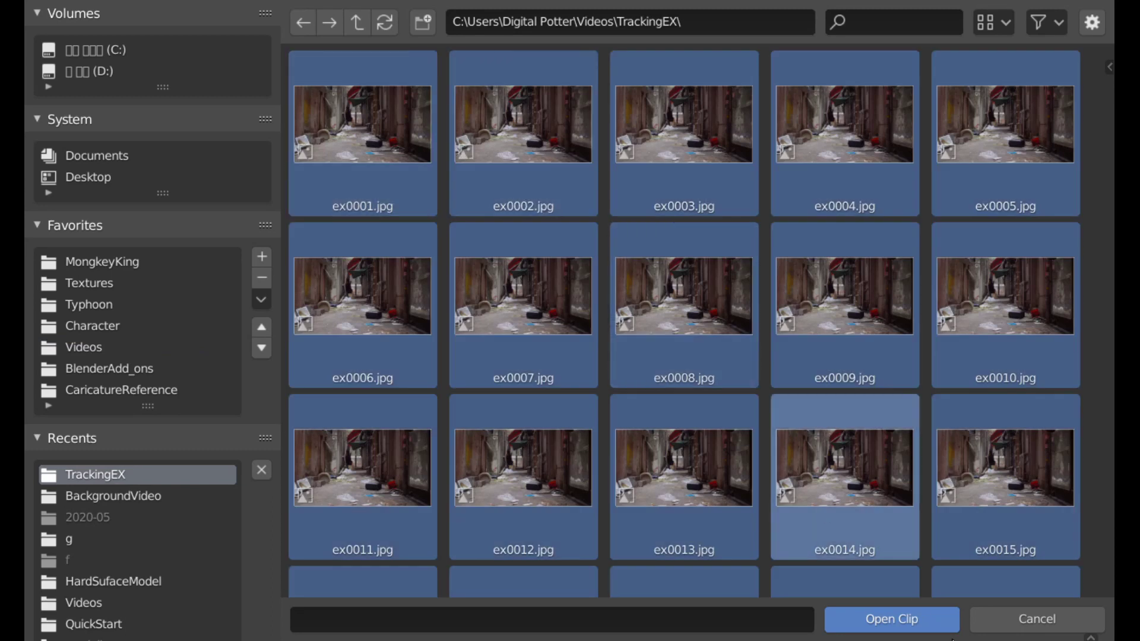
pyautogui.click(908, 619)
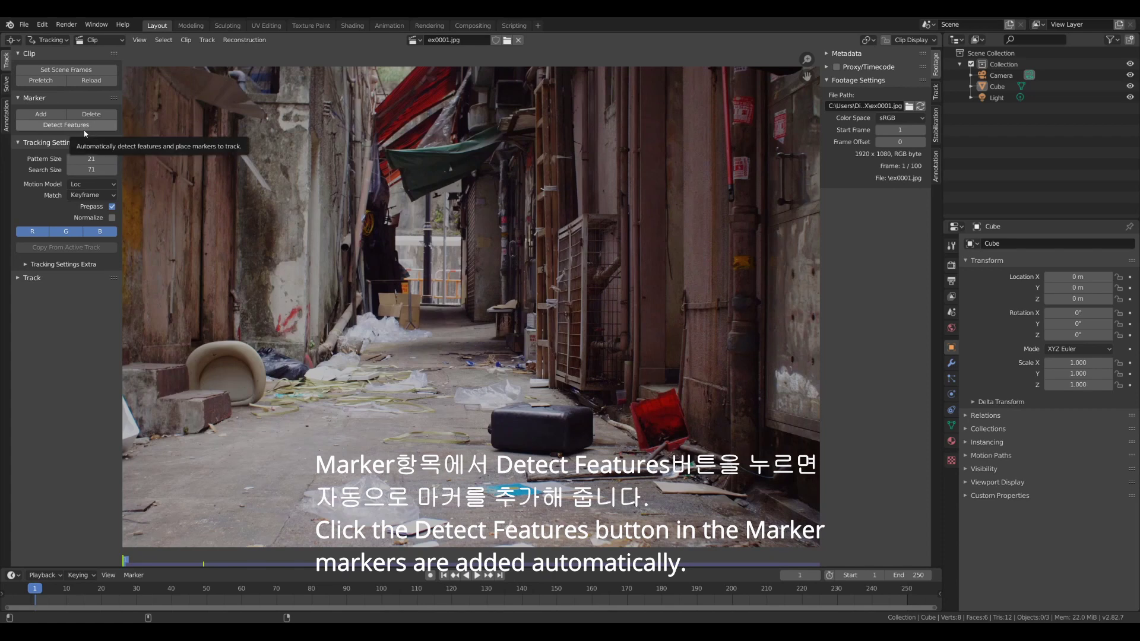
# Step: Match the scene frame range to the clip and prefetch its frames
pyautogui.click(82, 70)
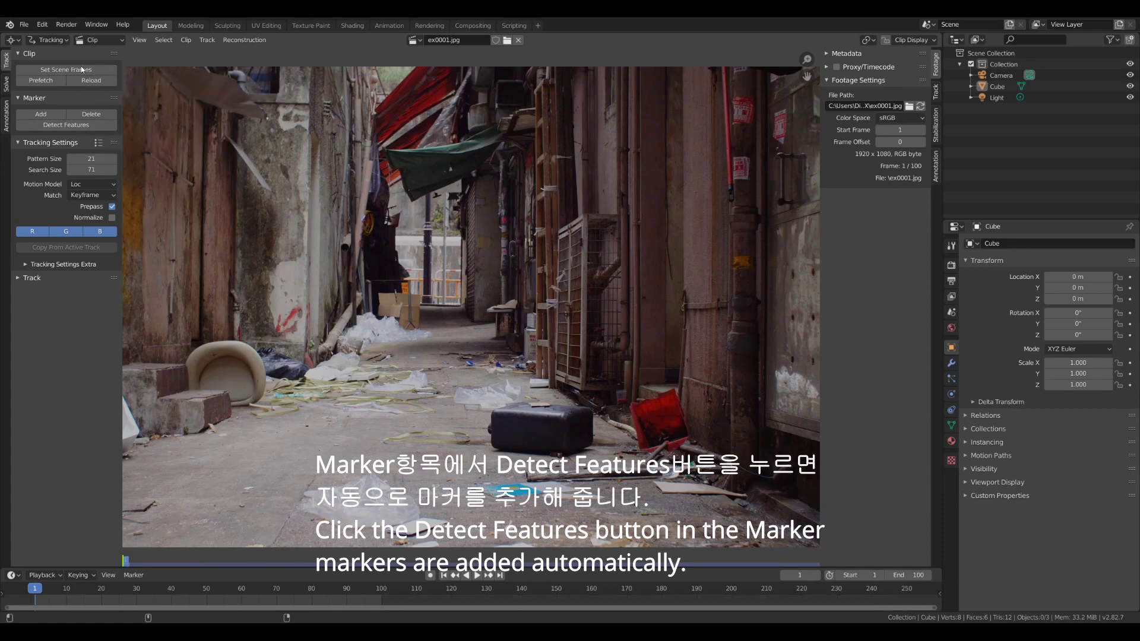
pyautogui.click(41, 81)
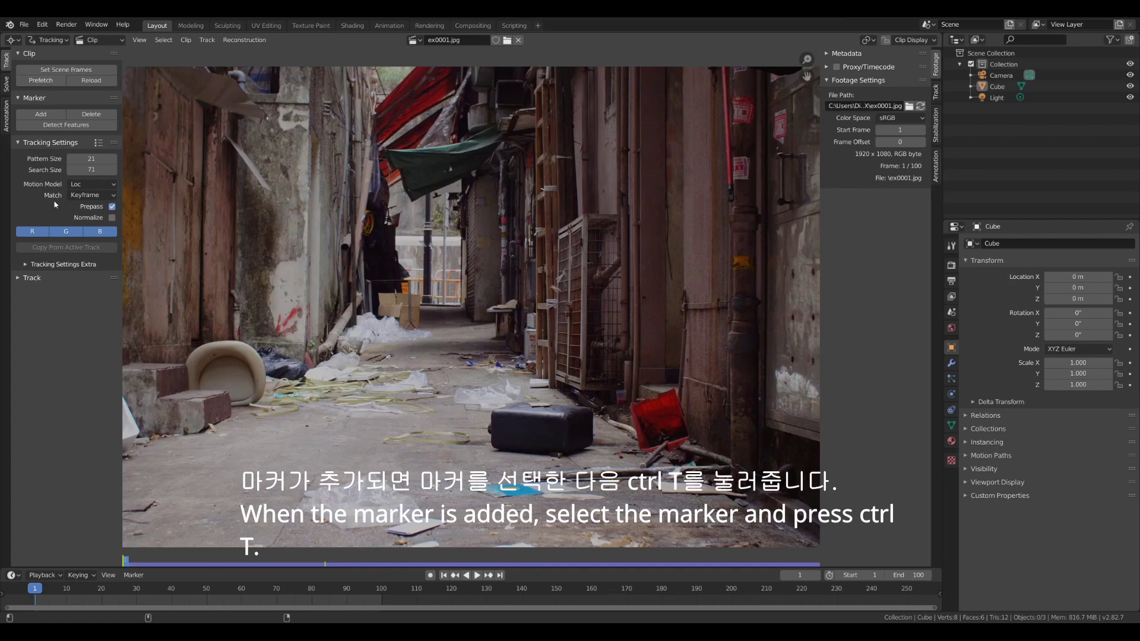
# Step: Detect features automatically on the first frame and track the resulting markers forward through the clip
pyautogui.click(58, 126)
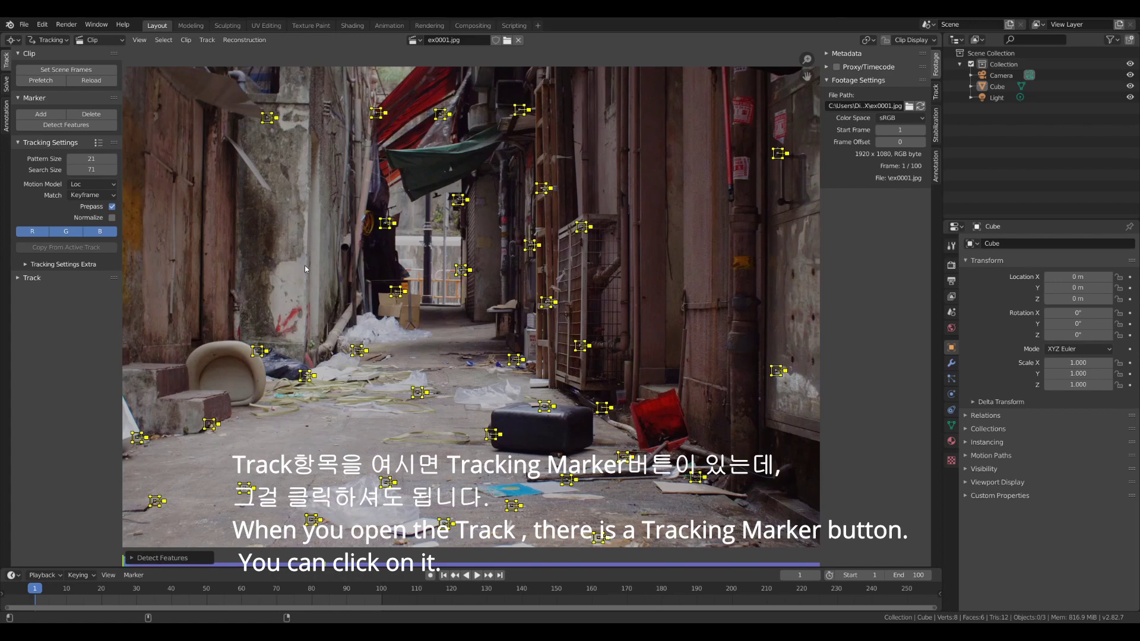
pyautogui.hotkey('ctrl', 't')
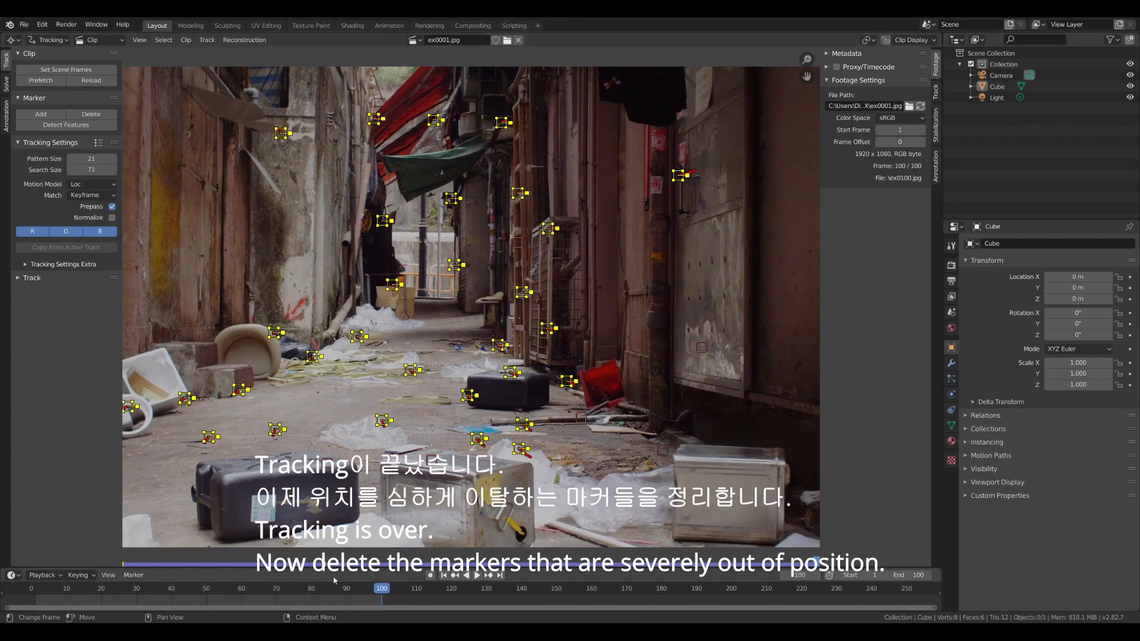
# Step: Check the tracks near the end of the clip, delete the markers that lost their position, and return to frame 1
pyautogui.moveTo(380, 597); pyautogui.dragTo(319, 554)
pyautogui.press('space')
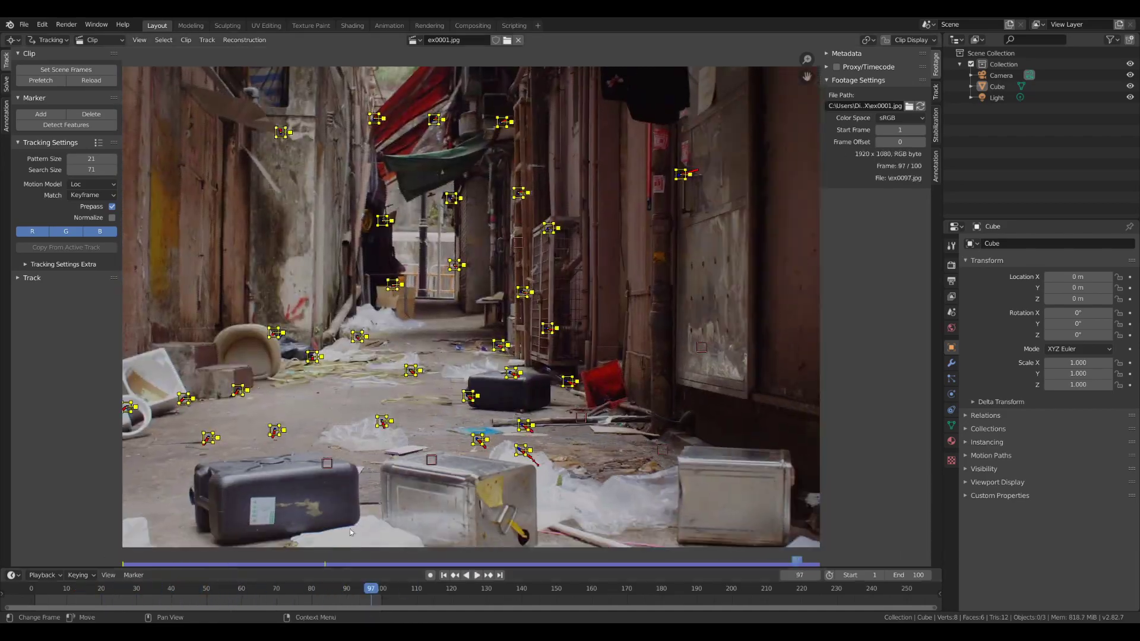
pyautogui.click(580, 419)
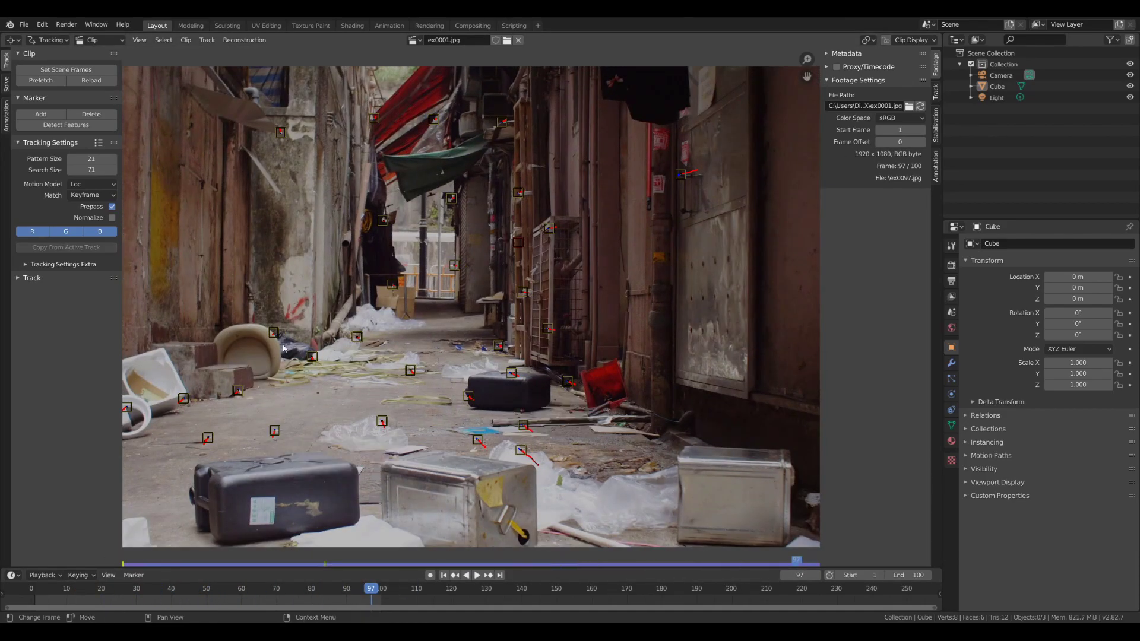
pyautogui.press('space')
pyautogui.moveTo(376, 583); pyautogui.dragTo(35, 585)
pyautogui.click(111, 186)
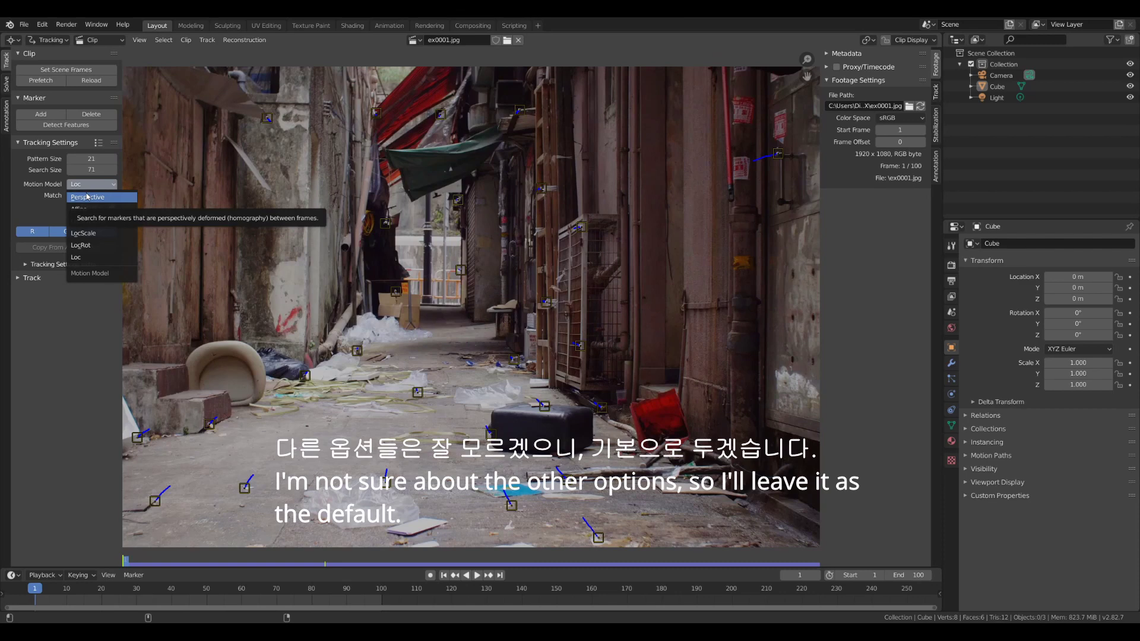
pyautogui.press('Escape')
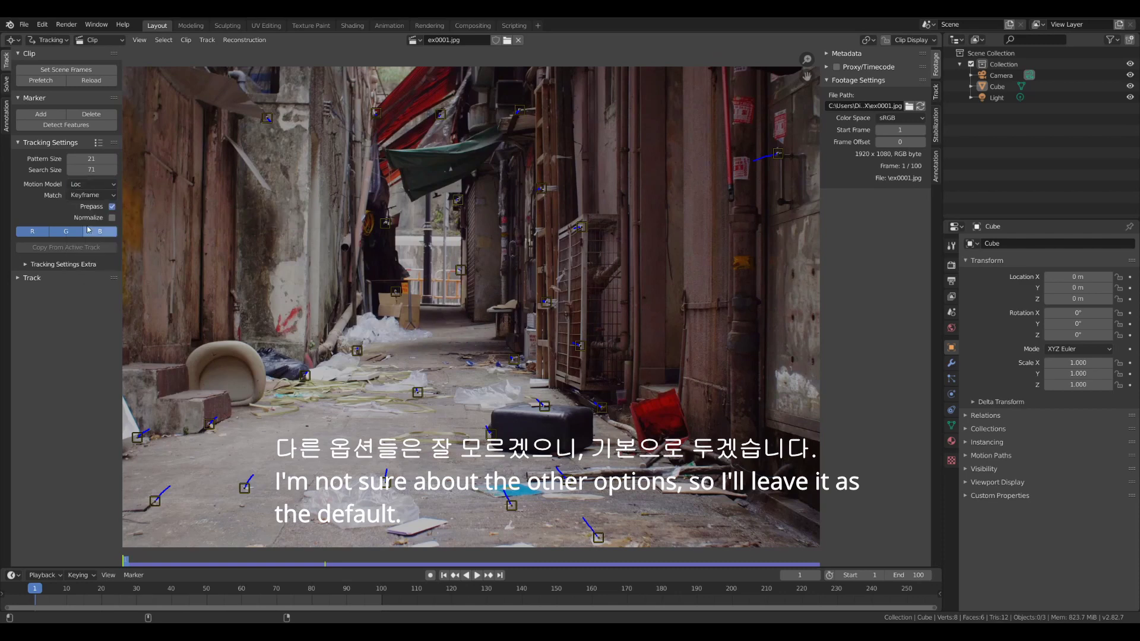
pyautogui.click(35, 273)
pyautogui.click(34, 273)
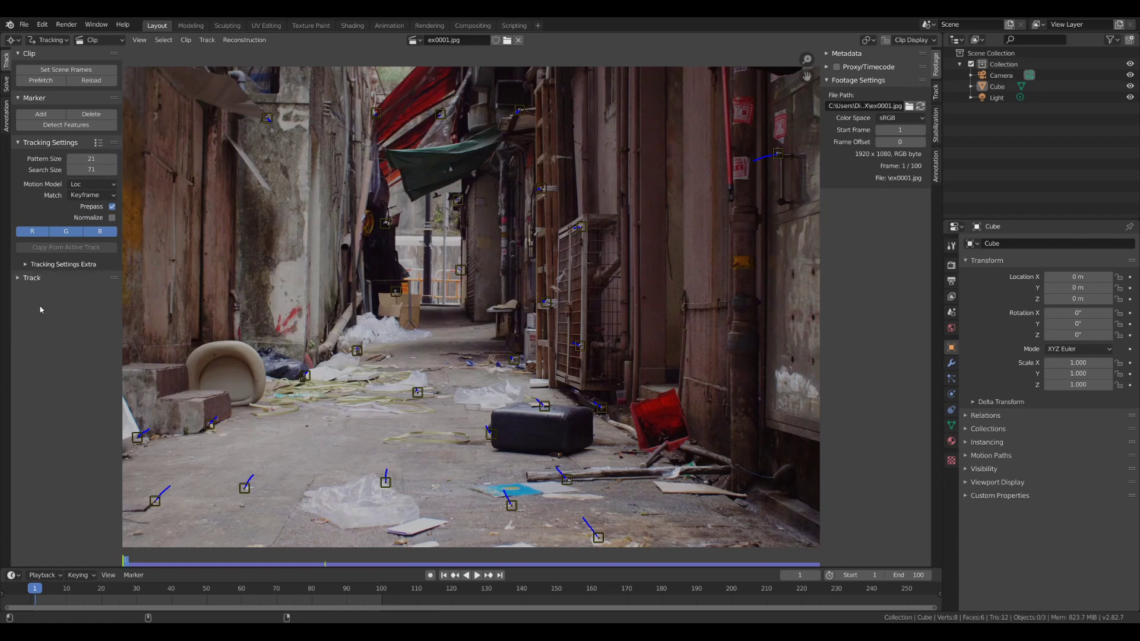
# Step: Enable automatic keyframe selection for the camera motion solve
pyautogui.click(6, 83)
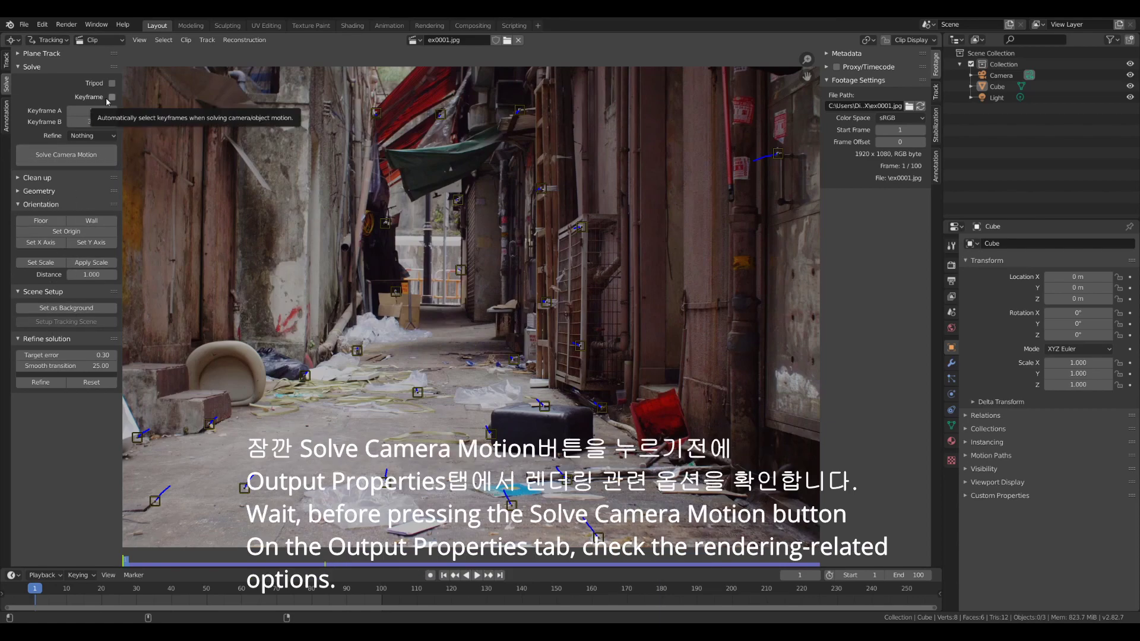
pyautogui.click(111, 96)
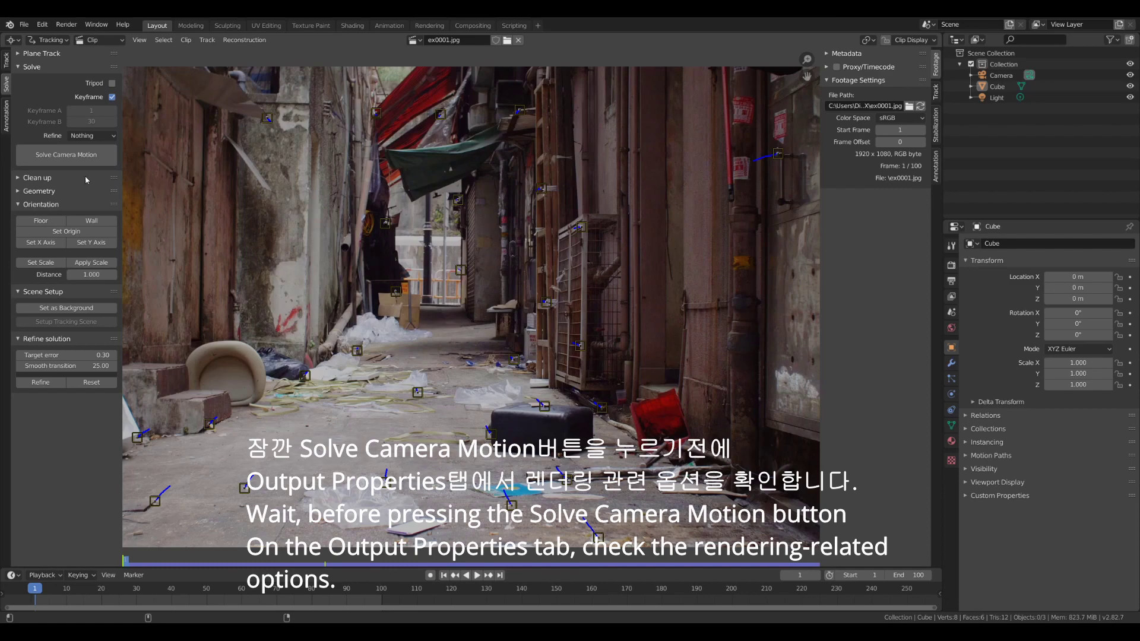
# Step: Set the scene's output frame rate to 30 fps
pyautogui.click(951, 265)
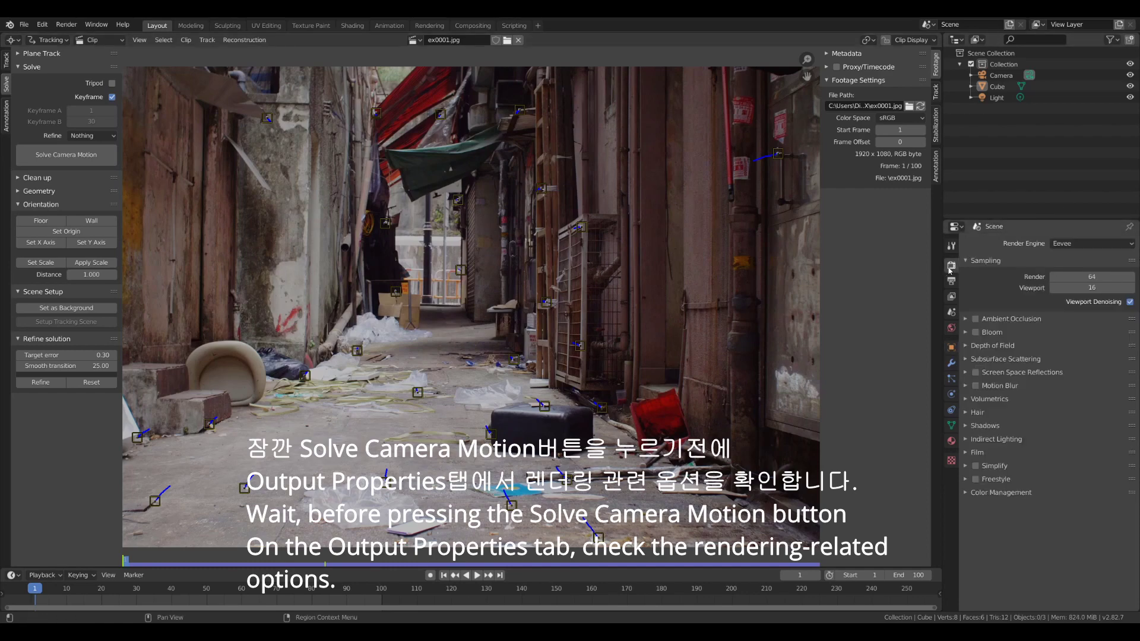
pyautogui.click(952, 281)
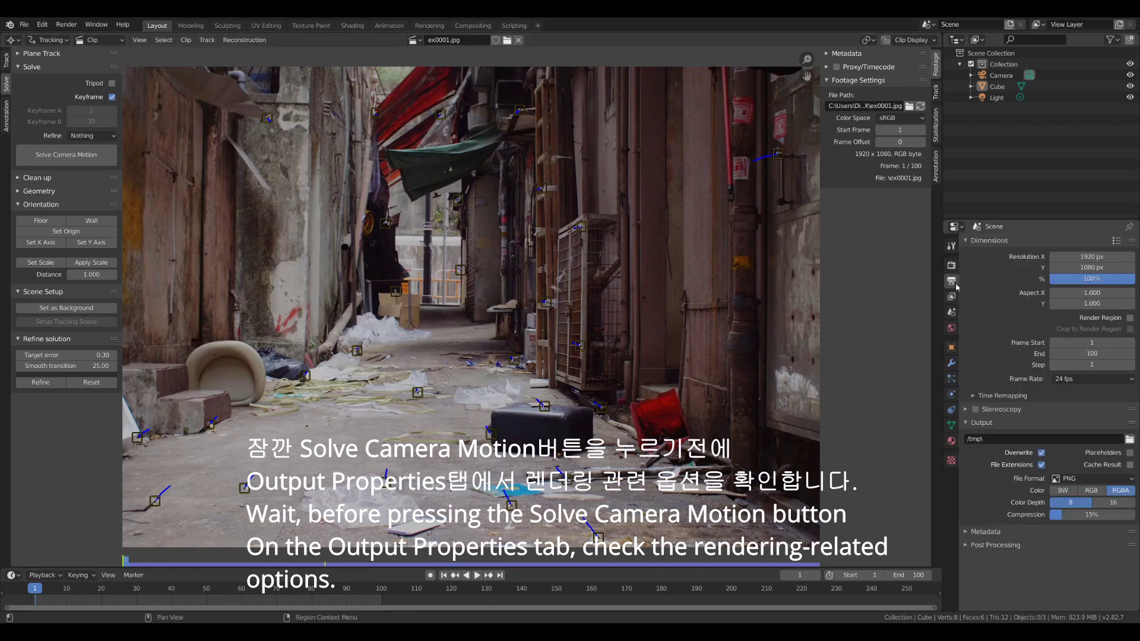
pyautogui.click(1116, 379)
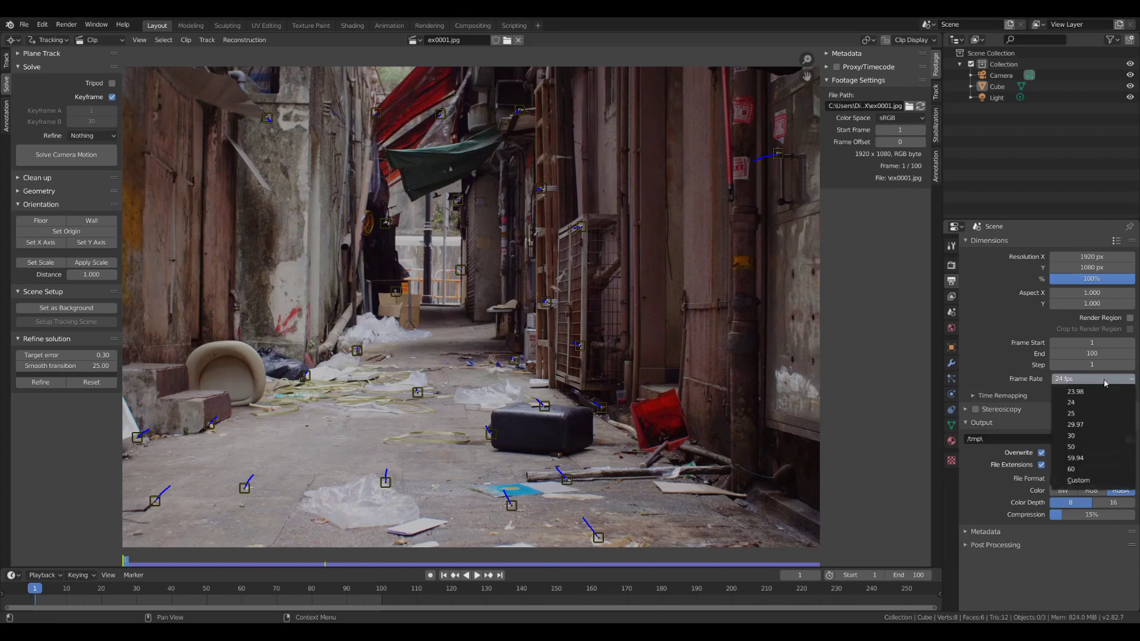
pyautogui.click(1073, 436)
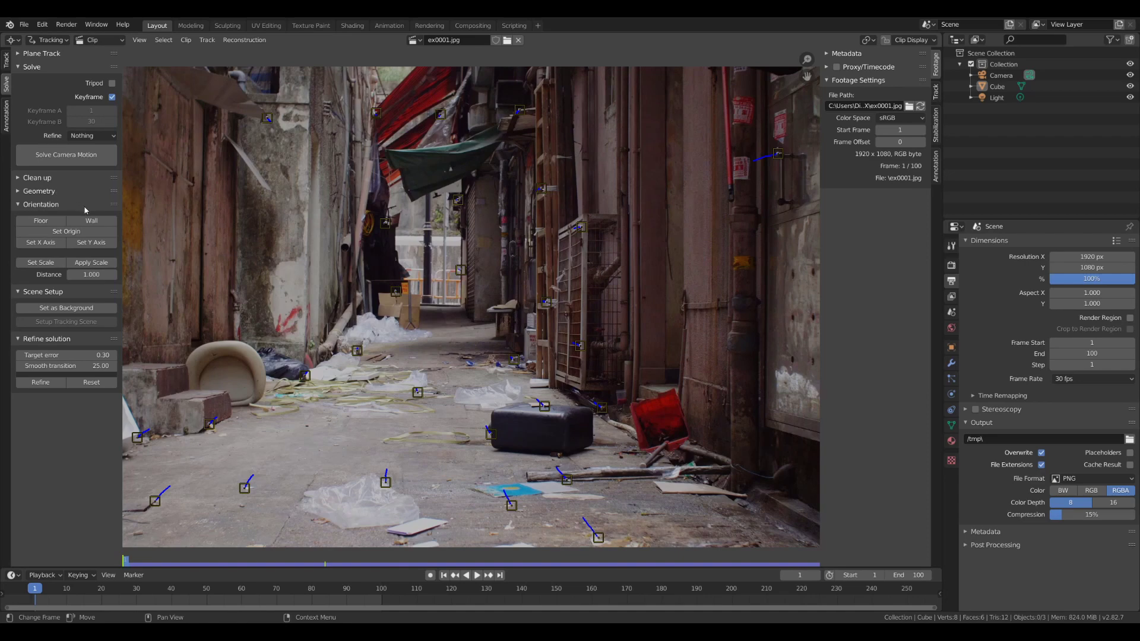
pyautogui.click(8, 61)
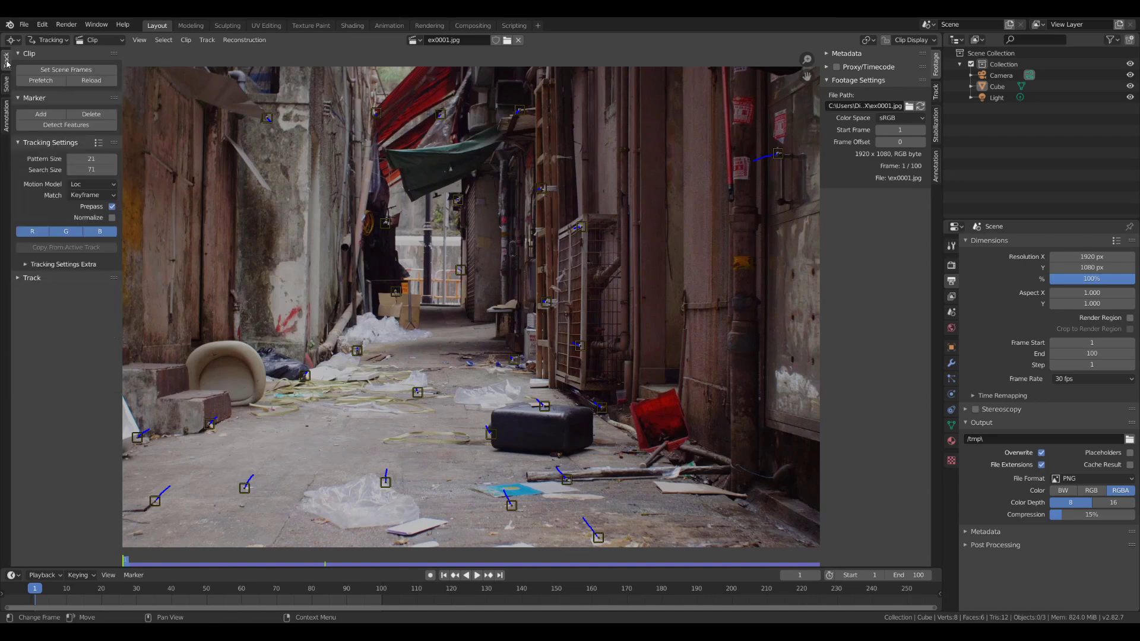
pyautogui.click(23, 278)
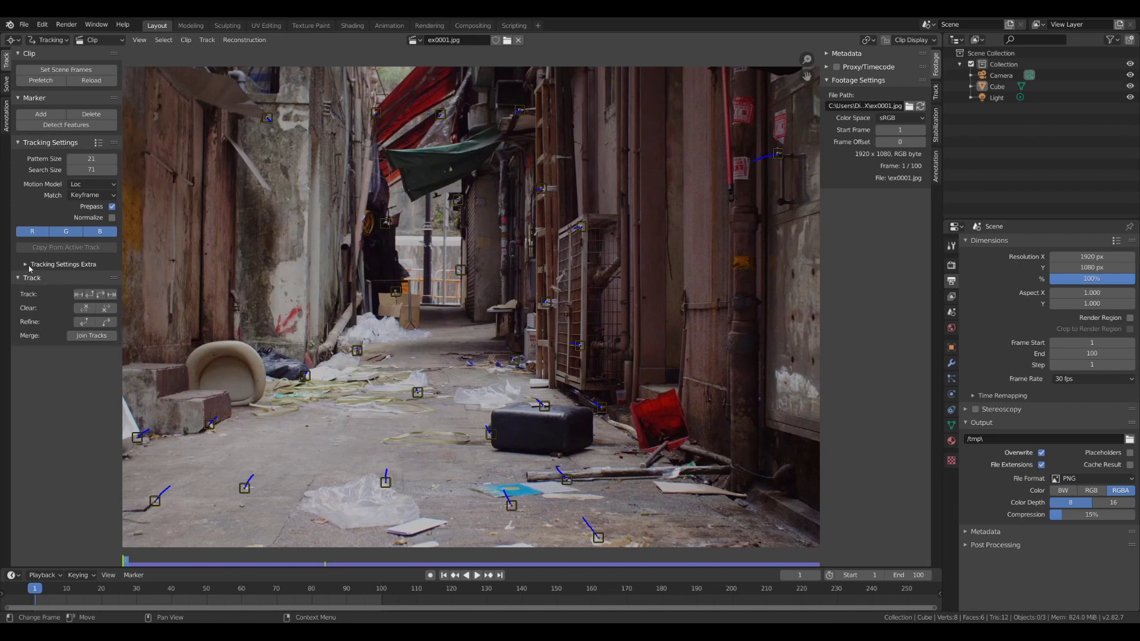
pyautogui.click(30, 266)
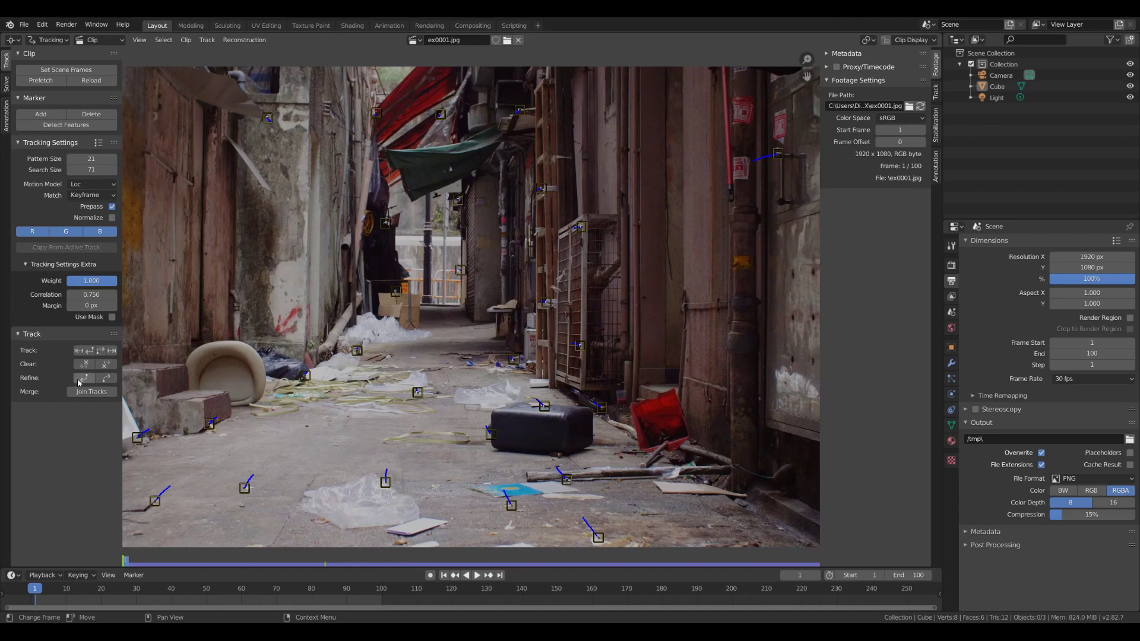
pyautogui.click(30, 333)
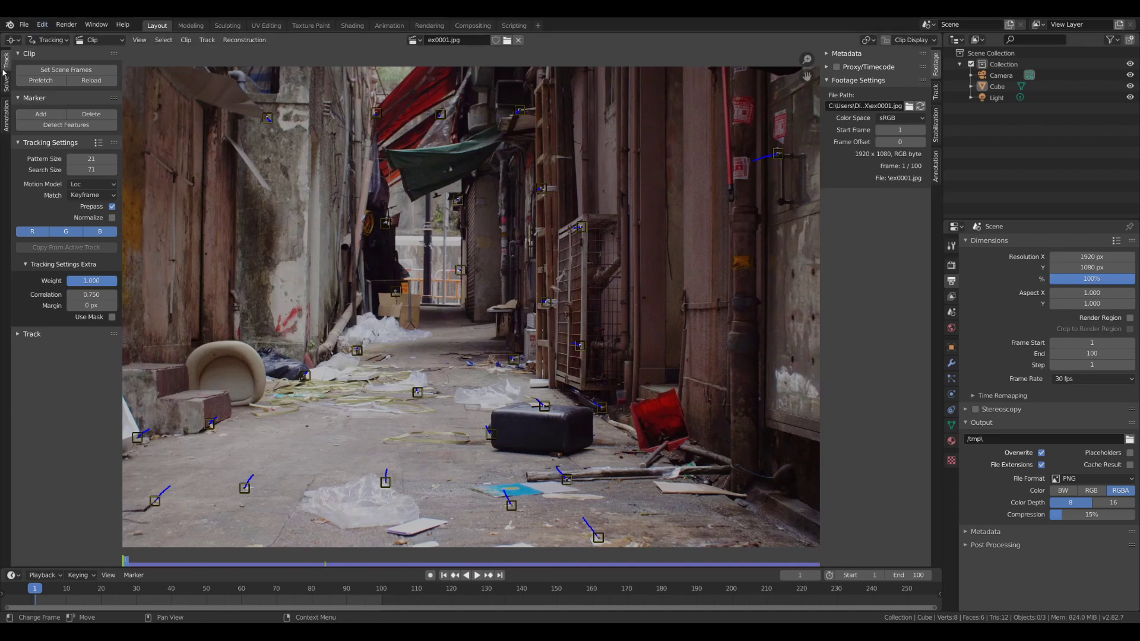
# Step: Set the camera solver to refine Focal Length
pyautogui.click(6, 83)
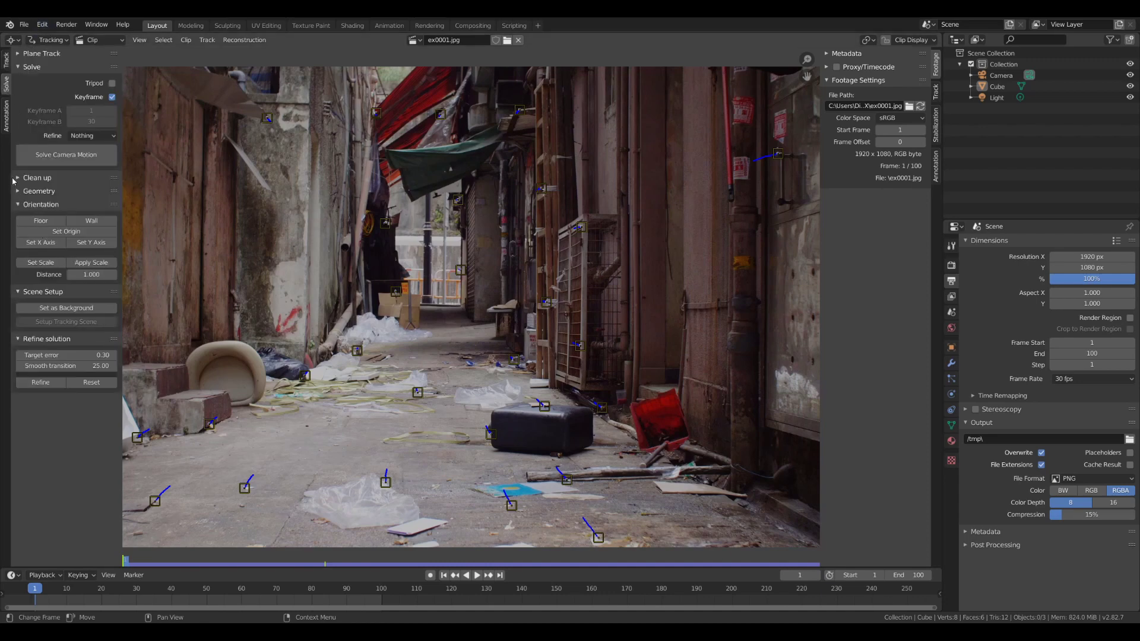
pyautogui.click(108, 136)
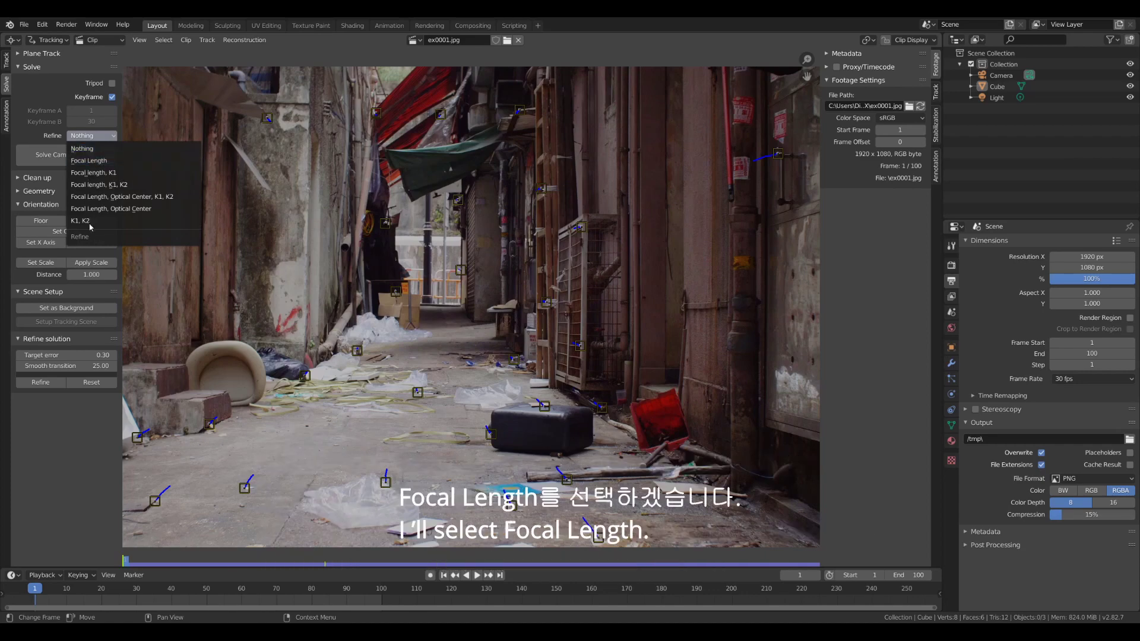
pyautogui.click(99, 161)
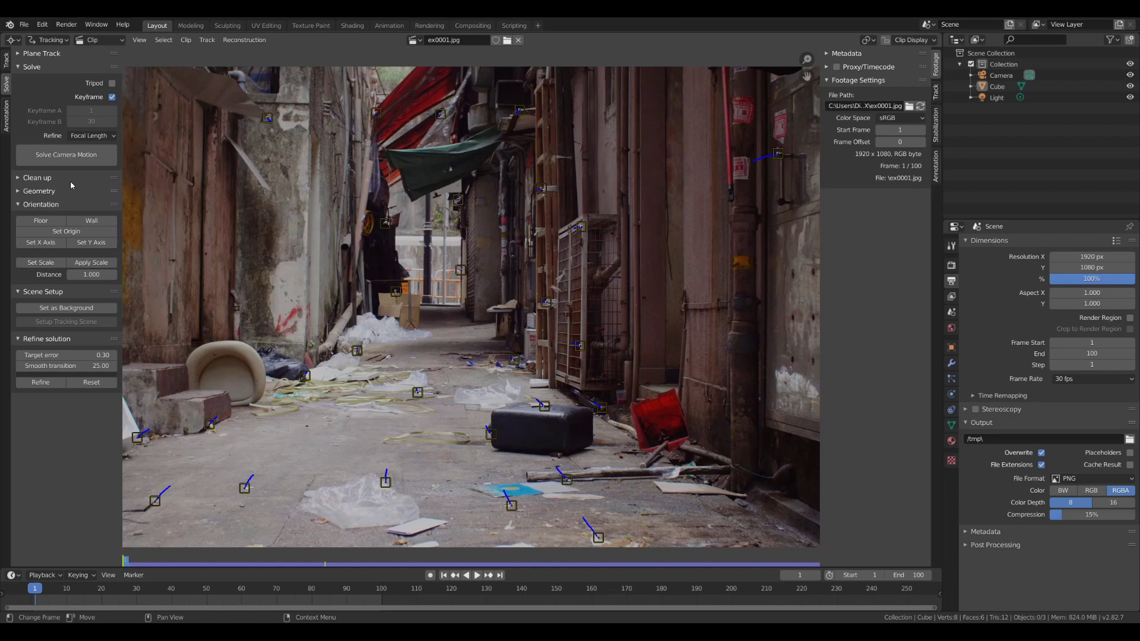
pyautogui.click(20, 178)
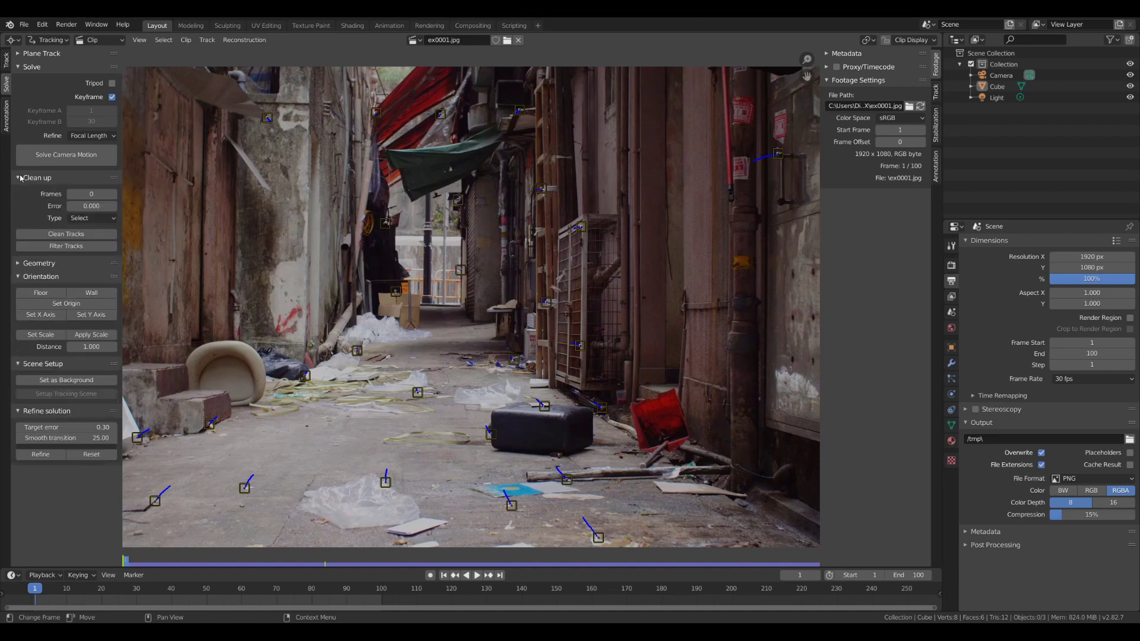
pyautogui.click(20, 178)
pyautogui.click(18, 192)
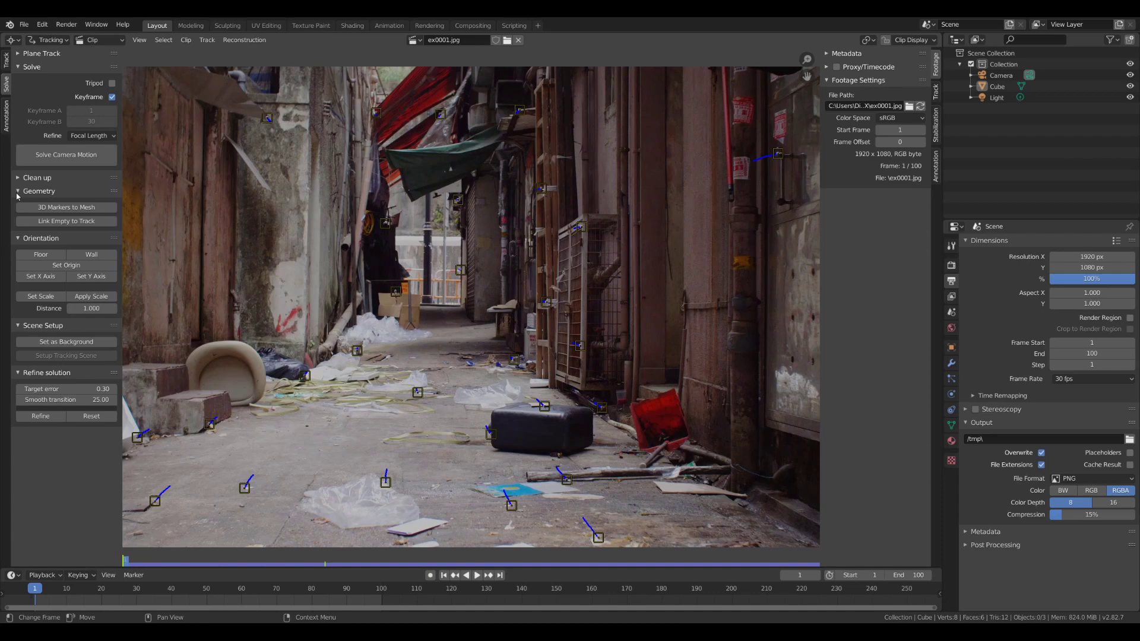
pyautogui.click(18, 193)
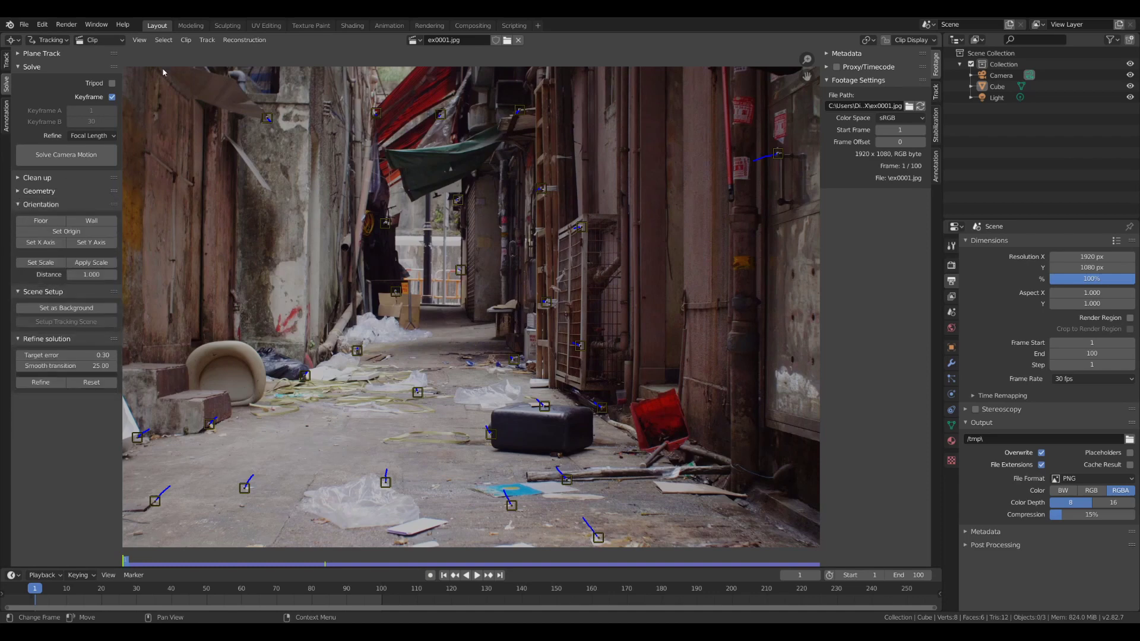
# Step: Solve the camera motion and display the track info with average errors for all markers
pyautogui.click(76, 161)
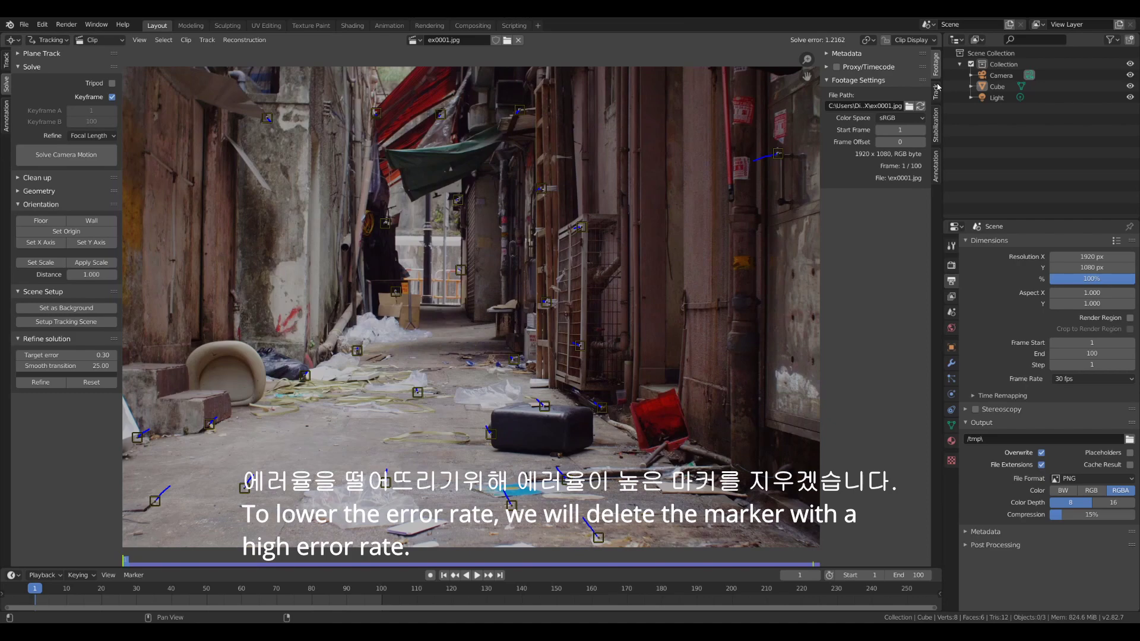
pyautogui.click(931, 41)
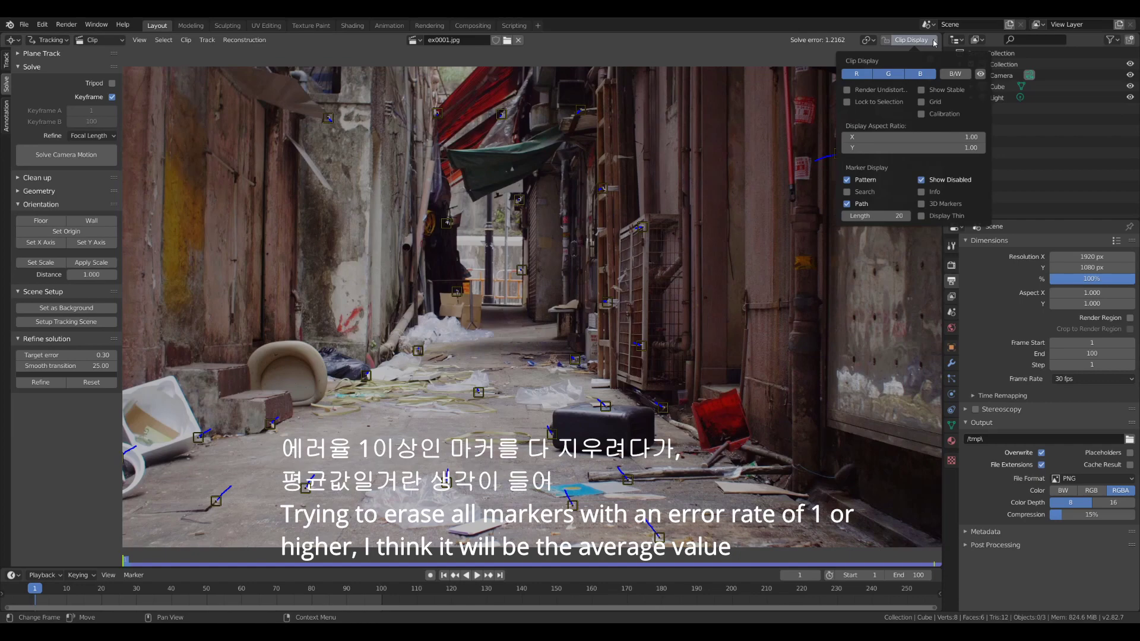
pyautogui.click(921, 192)
pyautogui.press('a')
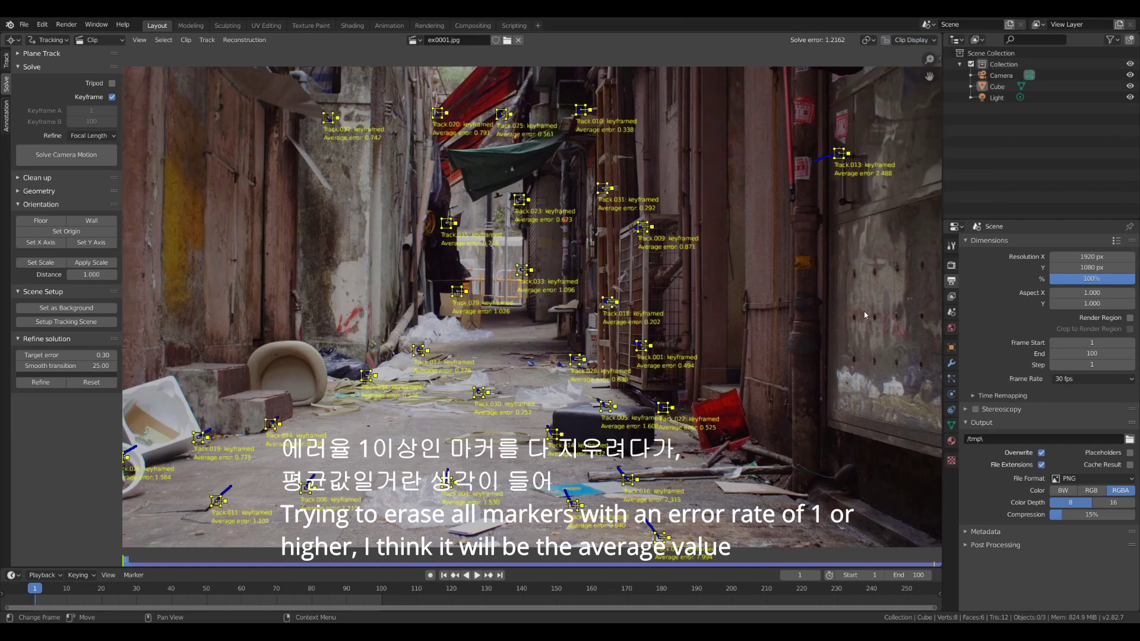
# Step: Delete the markers with high average errors on the ground in the foreground of the alley
pyautogui.click(840, 155)
pyautogui.click(448, 224)
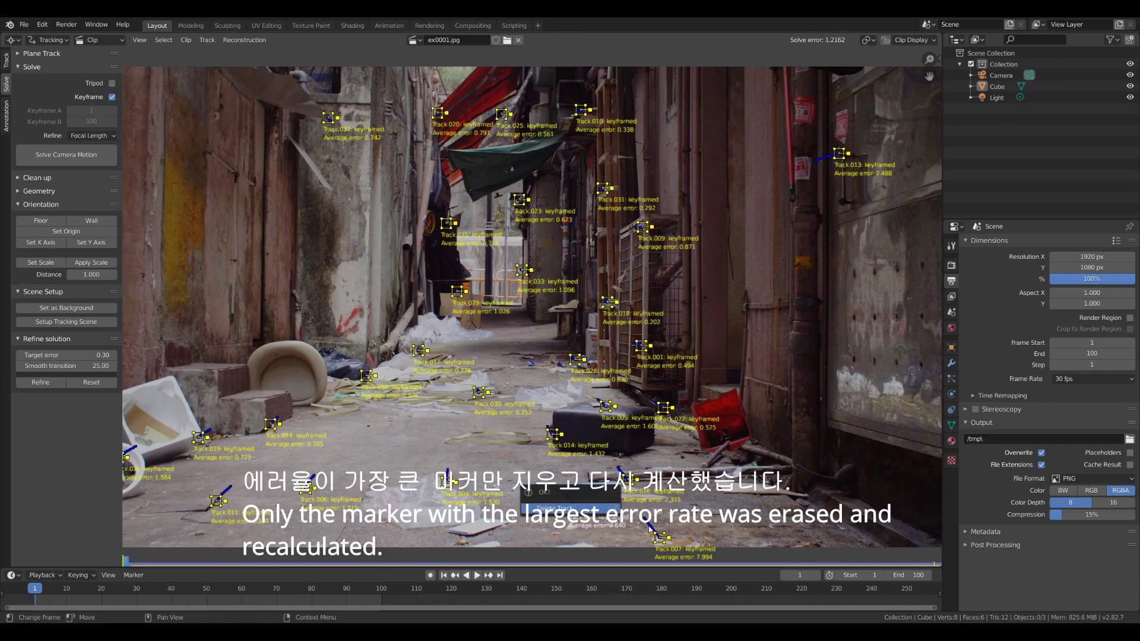
pyautogui.click(574, 504)
pyautogui.press('x')
pyautogui.click(648, 527)
pyautogui.click(446, 481)
pyautogui.click(305, 488)
pyautogui.press('x')
pyautogui.click(223, 497)
pyautogui.click(627, 479)
pyautogui.click(553, 435)
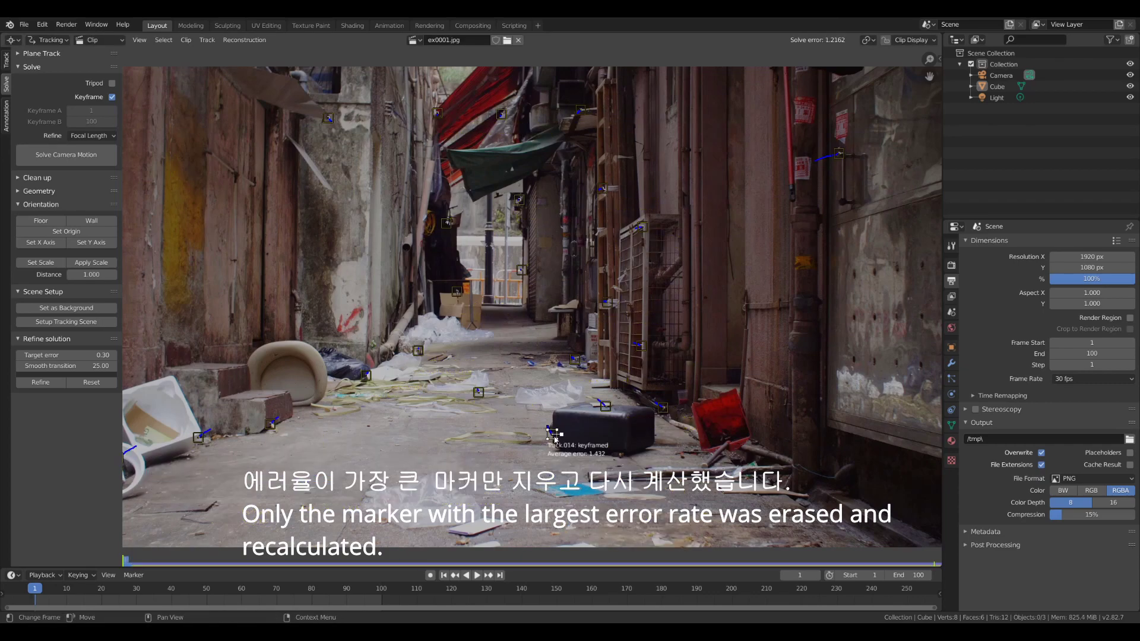
# Step: Delete the high-error Track.013 marker on the metal door and solve the camera motion again
pyautogui.click(628, 480)
pyautogui.click(838, 154)
pyautogui.press('x')
pyautogui.click(838, 157)
pyautogui.click(66, 155)
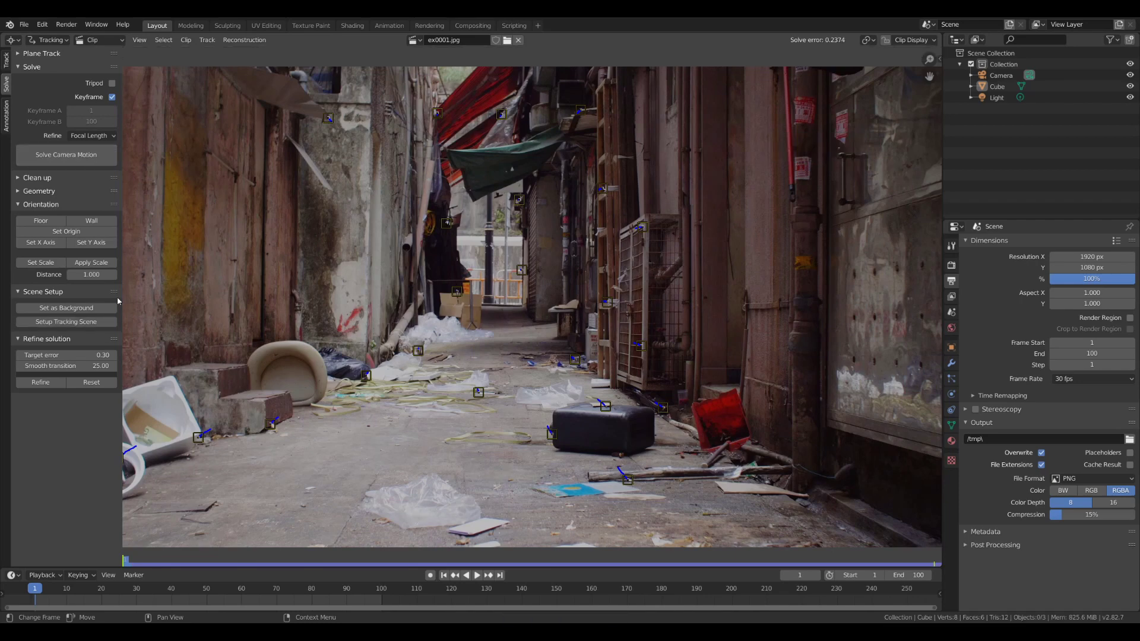
# Step: Undo the recent marker deletions and camera solves until the ground and metal door markers are restored
pyautogui.hotkey('ctrl', 'z')
pyautogui.hotkey('ctrl', 'z')
pyautogui.hotkey('ctrl', 'z')
pyautogui.hotkey('ctrl', 'z')
pyautogui.hotkey('ctrl', 'z')
pyautogui.hotkey('ctrl', 'z')
pyautogui.hotkey('ctrl', 'z')
pyautogui.hotkey('ctrl', 'z')
pyautogui.hotkey('ctrl', 'z')
pyautogui.hotkey('ctrl', 'z')
pyautogui.hotkey('ctrl', 'z')
pyautogui.hotkey('ctrl', 'z')
# Step: Delete the high-error Track.007 marker at the bottom edge of the clip and solve the camera motion again
pyautogui.press('x')
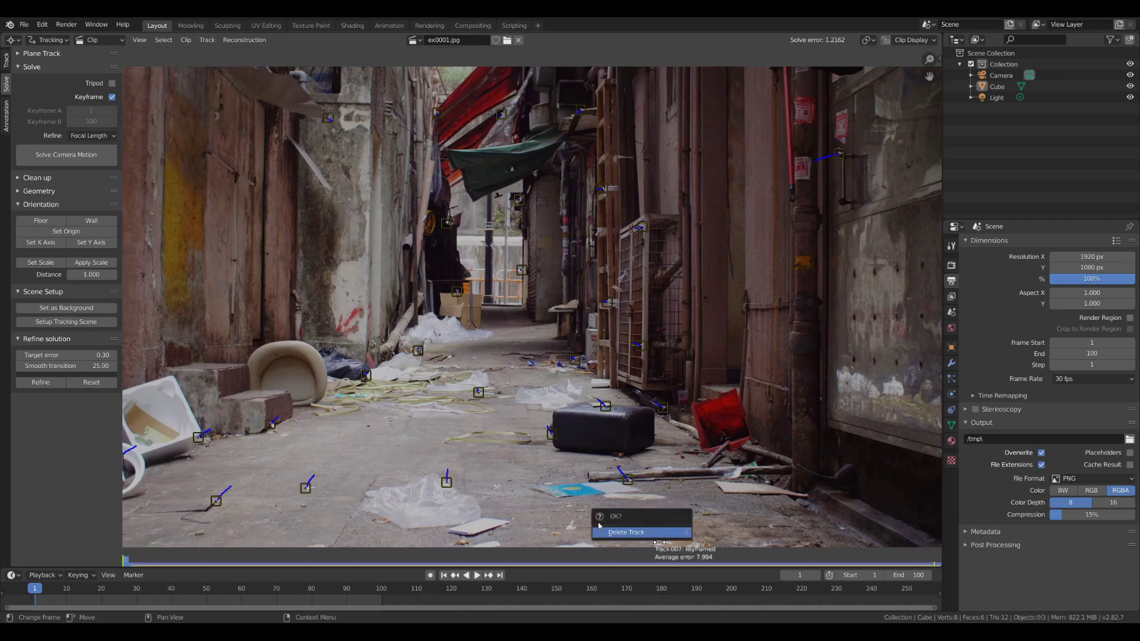
pyautogui.click(625, 538)
pyautogui.click(66, 155)
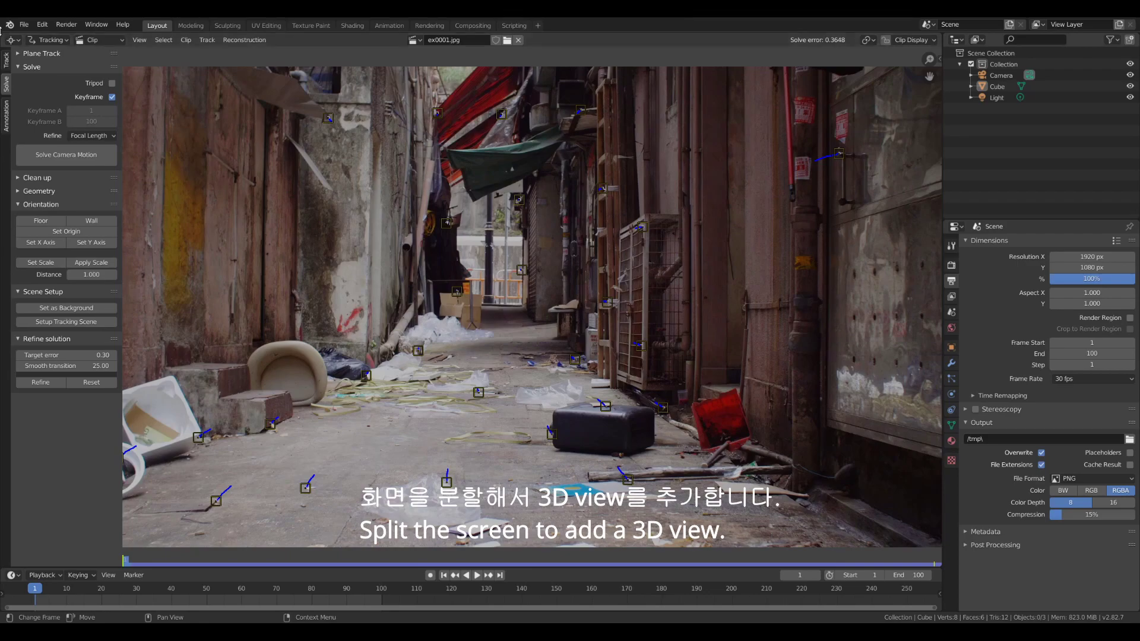
# Step: Split the clip editor vertically and turn the new area into a 3D Viewport
pyautogui.moveTo(1, 36); pyautogui.dragTo(504, 133)
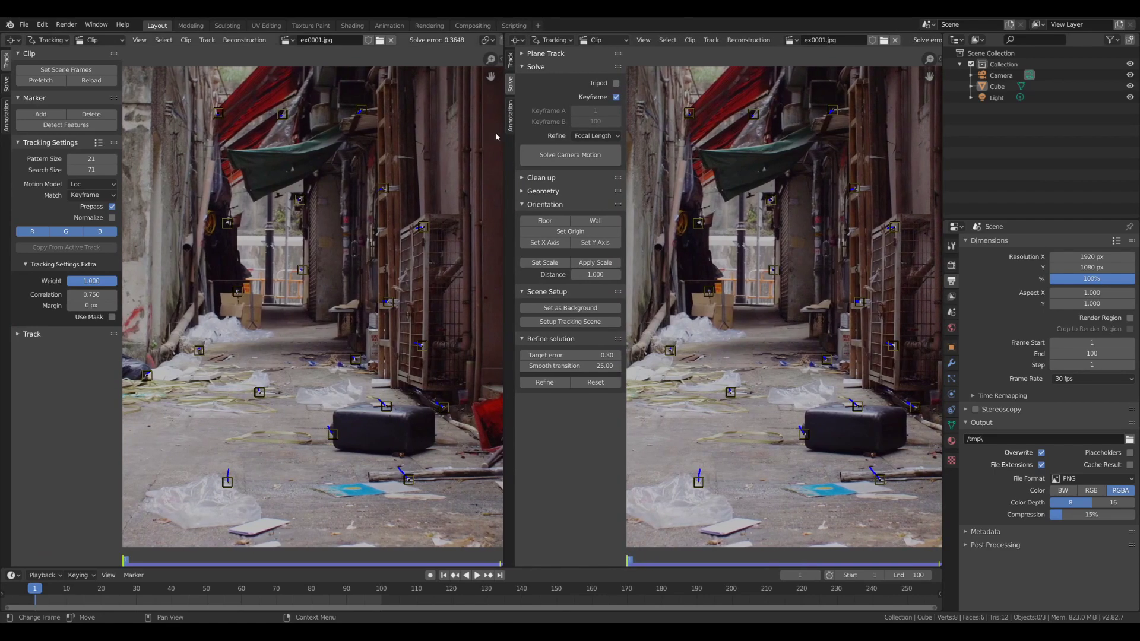
pyautogui.click(13, 40)
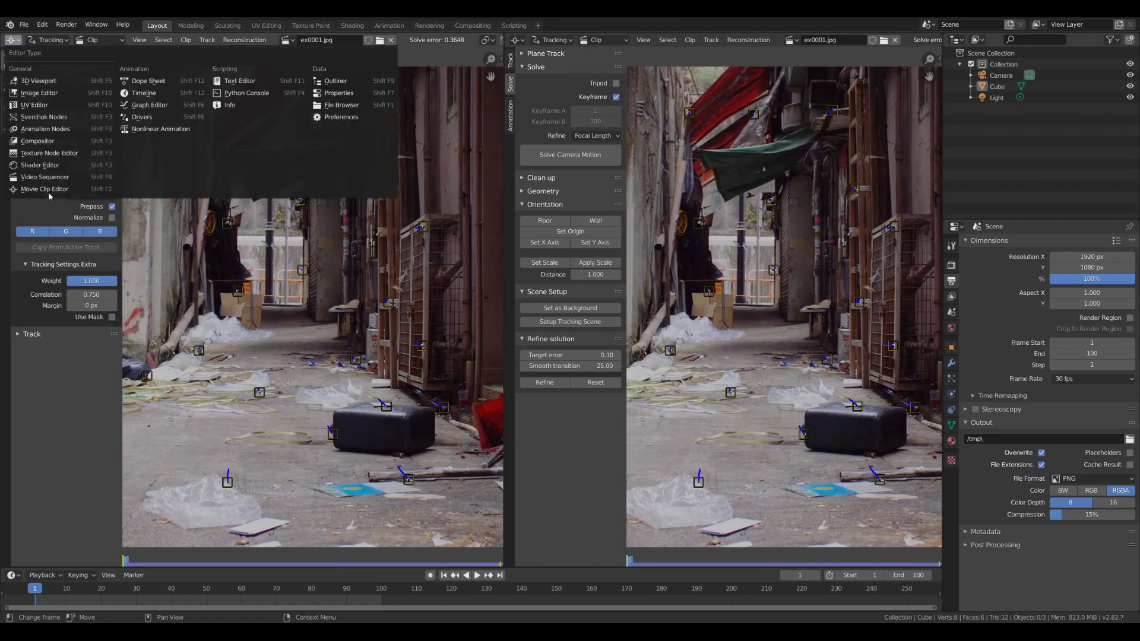
pyautogui.click(57, 85)
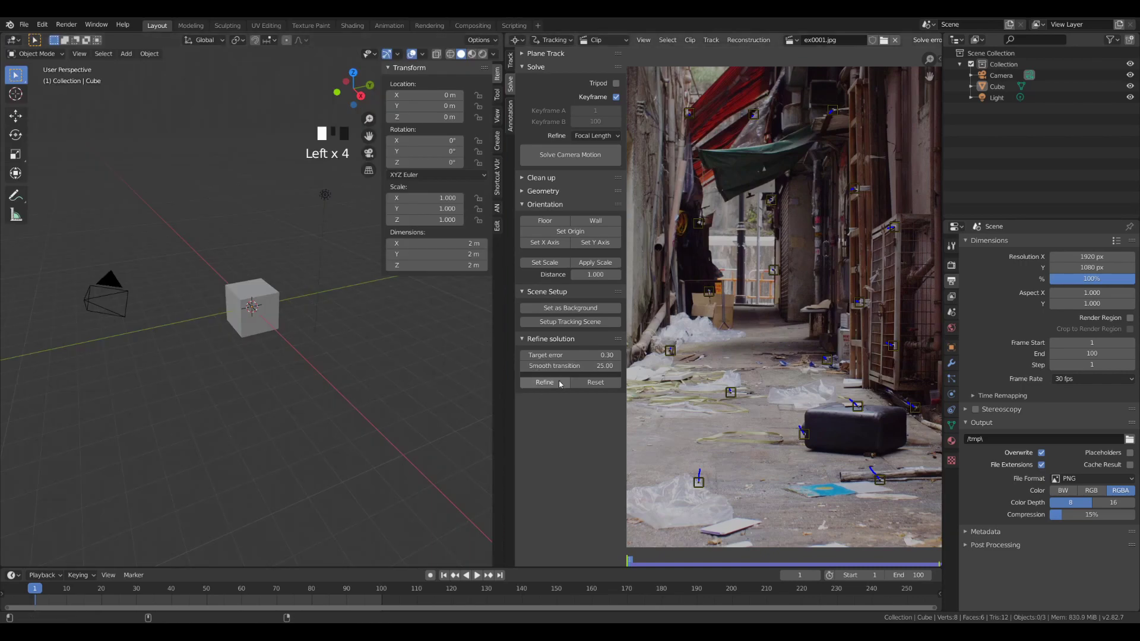
# Step: Set up the tracking scene from the solved clip and set the clip as the camera background
pyautogui.click(580, 323)
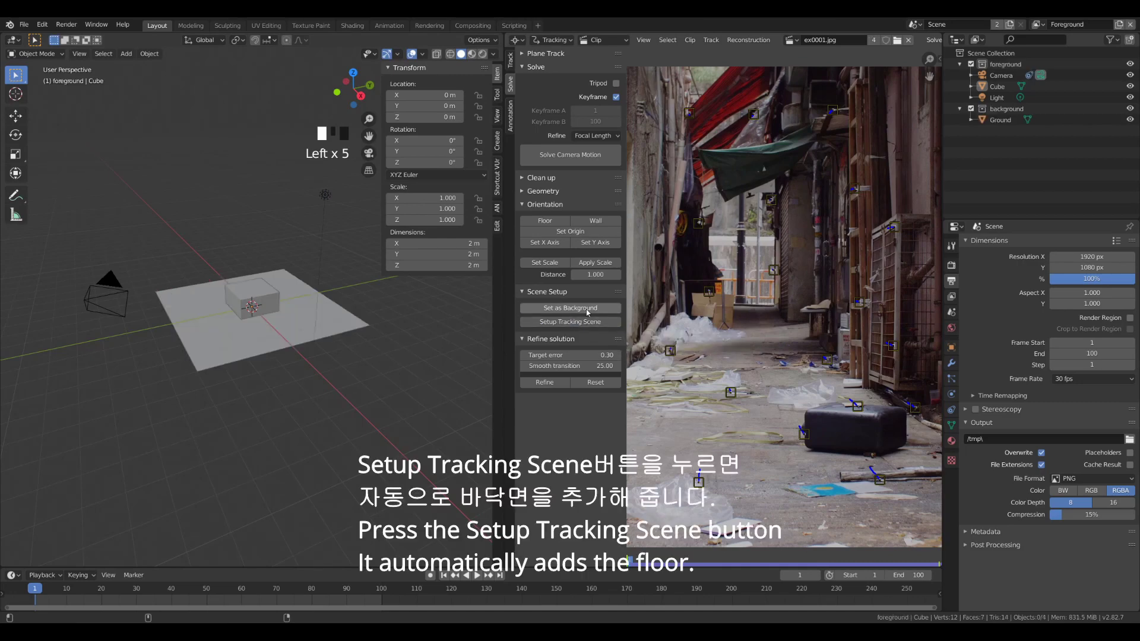
pyautogui.click(587, 309)
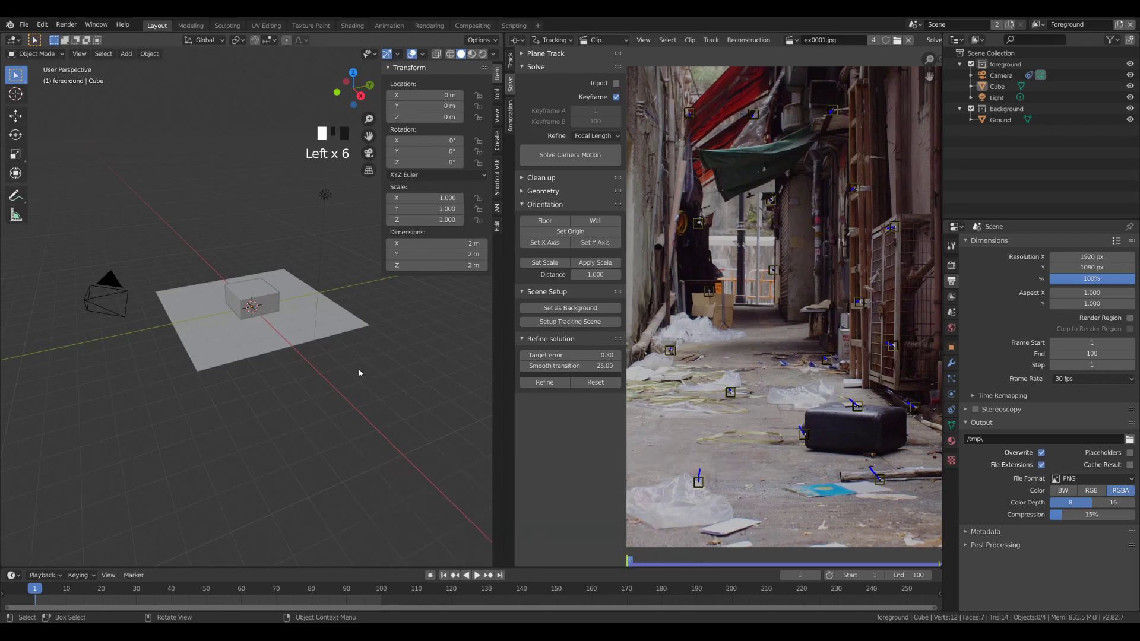
# Step: Look through the scene camera in the 3D Viewport and switch it to rendered shading
pyautogui.press('KP_0')
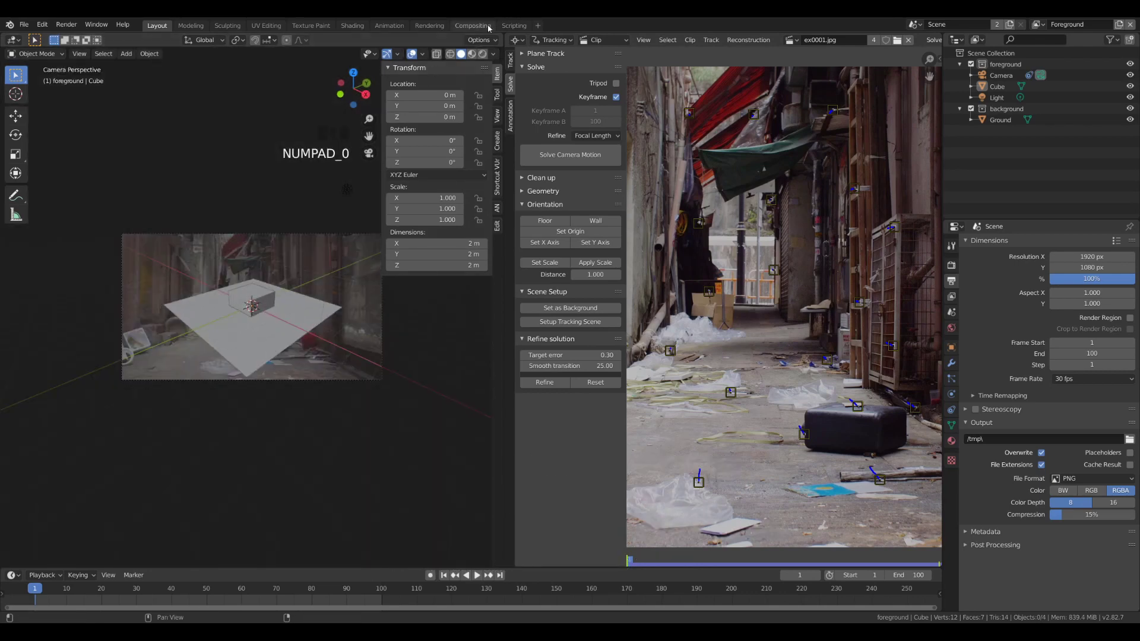
pyautogui.click(482, 54)
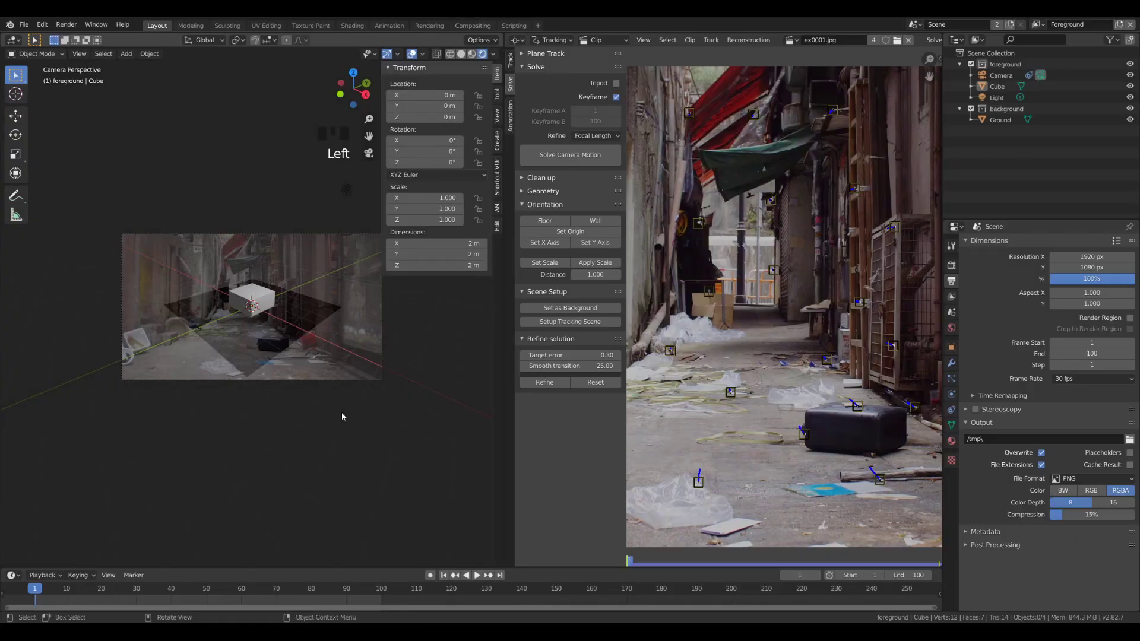
pyautogui.scroll(5, 375, 364)
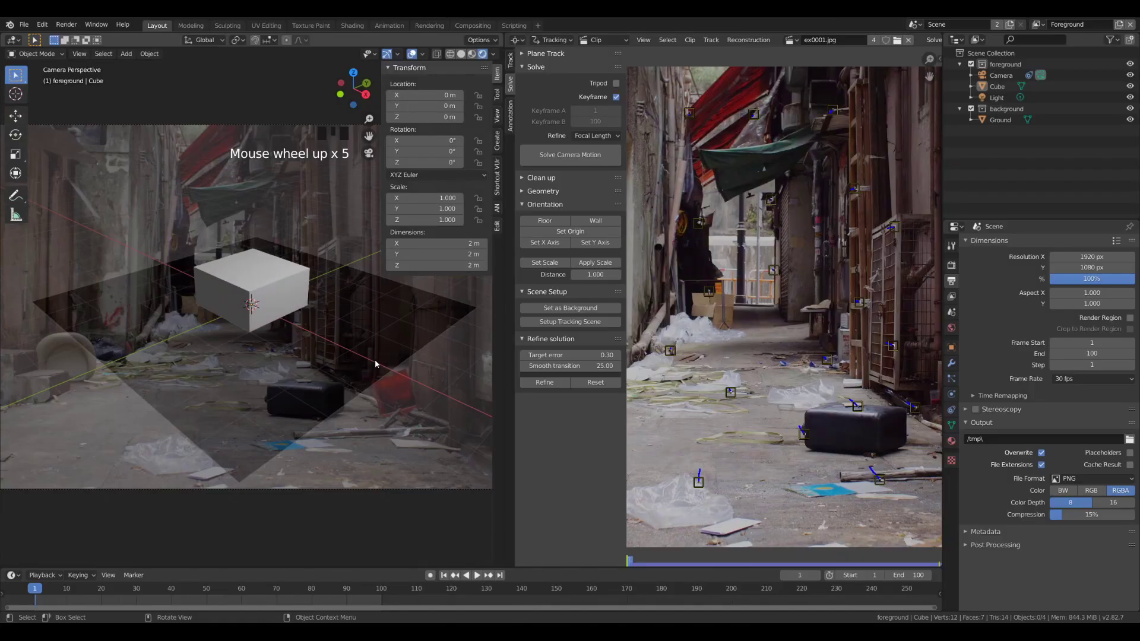
pyautogui.scroll(-1, 375, 363)
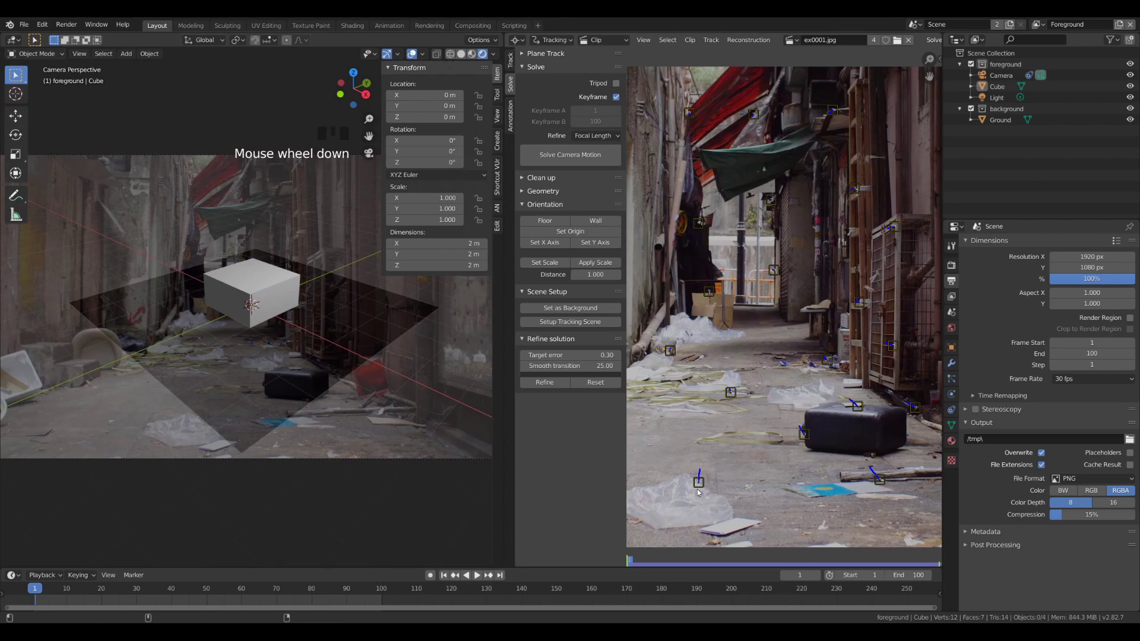
# Step: Align the floor to three ground markers: foreground by the plastic bag, foreground by the sticks, and mid-alley
pyautogui.scroll(-2, 729, 470)
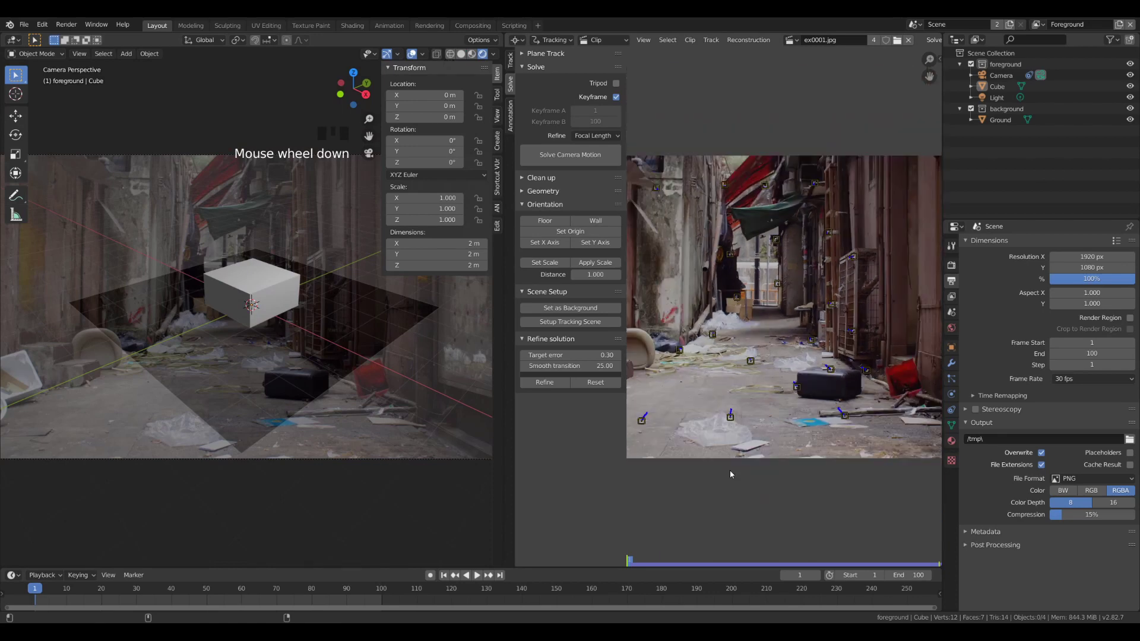
pyautogui.click(640, 423)
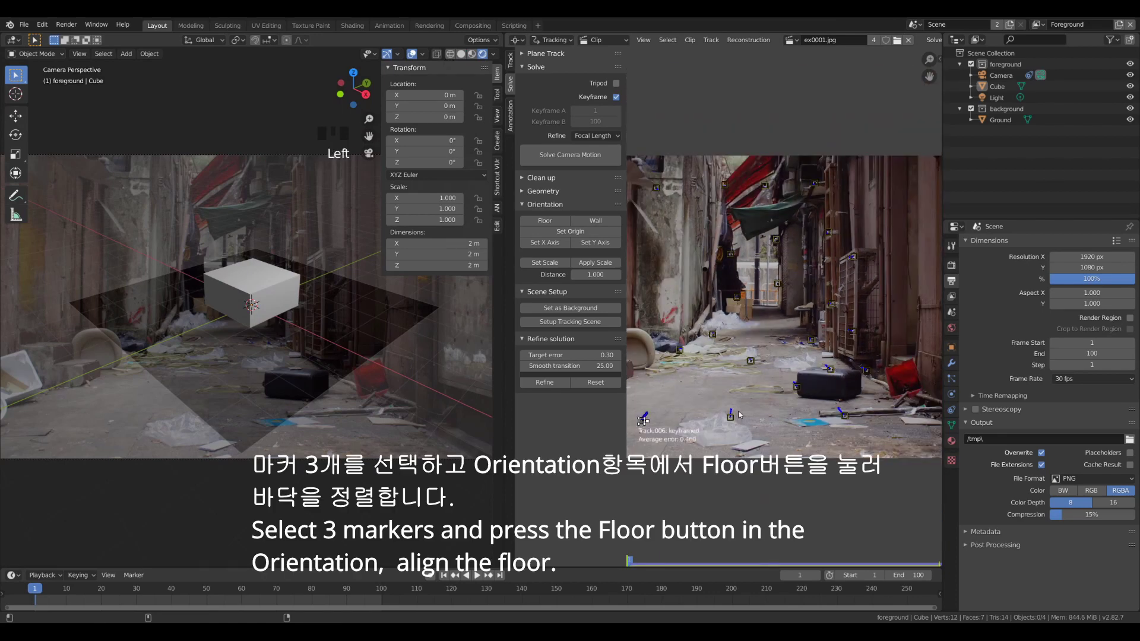
pyautogui.keyDown('shift'); pyautogui.click(844, 416); pyautogui.keyUp('shift')
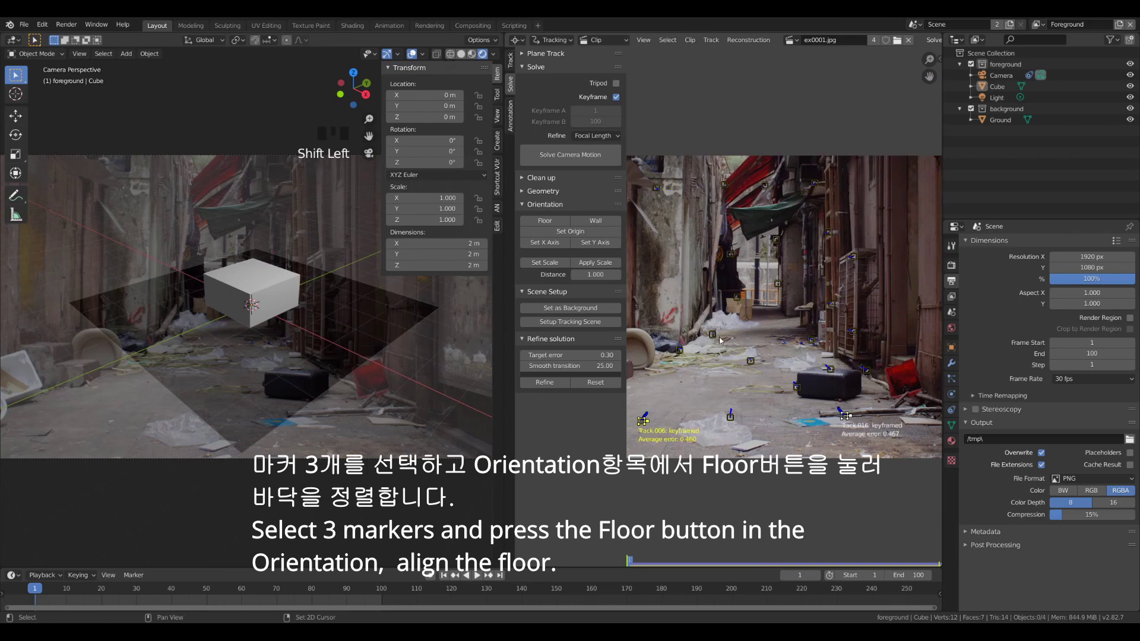
pyautogui.keyDown('shift'); pyautogui.click(752, 361); pyautogui.keyUp('shift')
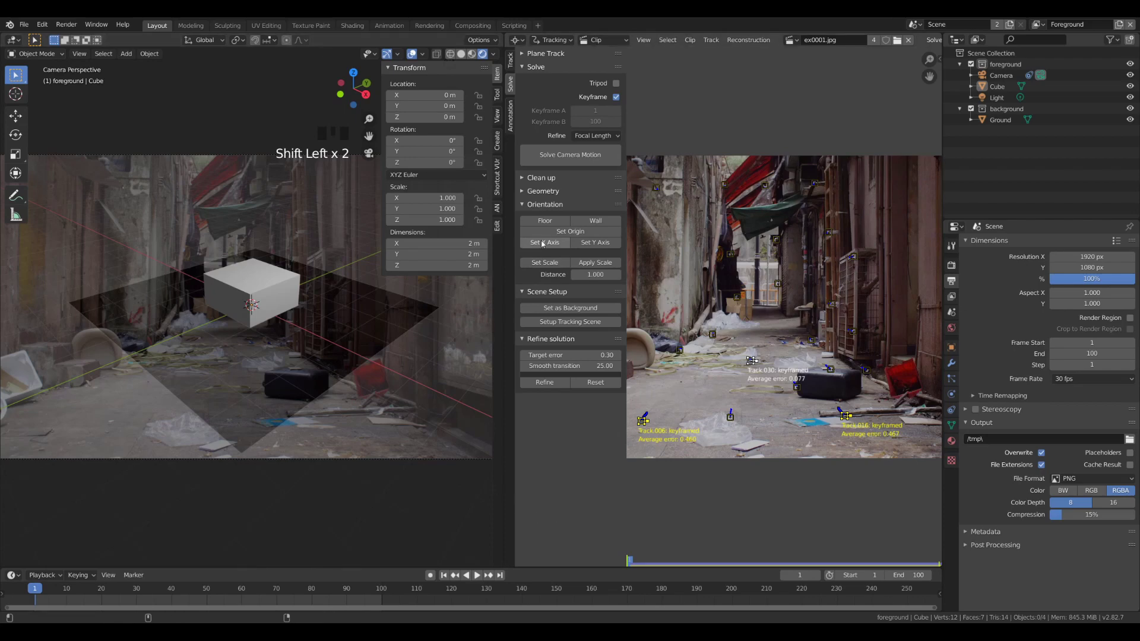
pyautogui.click(545, 220)
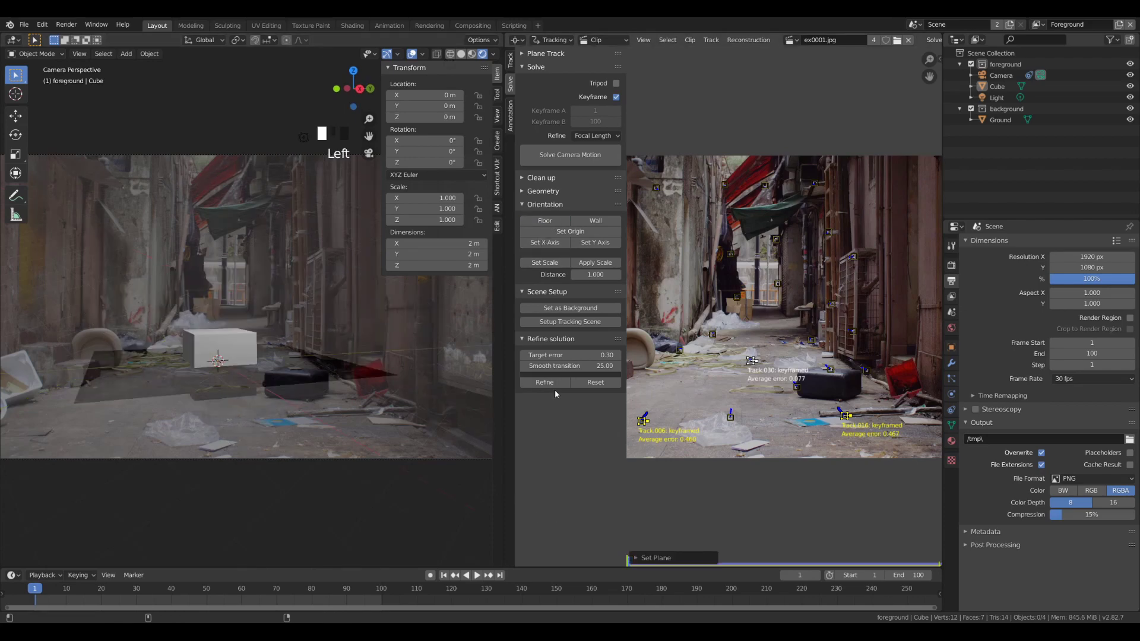
# Step: Select the mid-alley ground marker and the one above the foreground plastic bag, and set the scene scale with distance 5
pyautogui.doubleClick(739, 392)
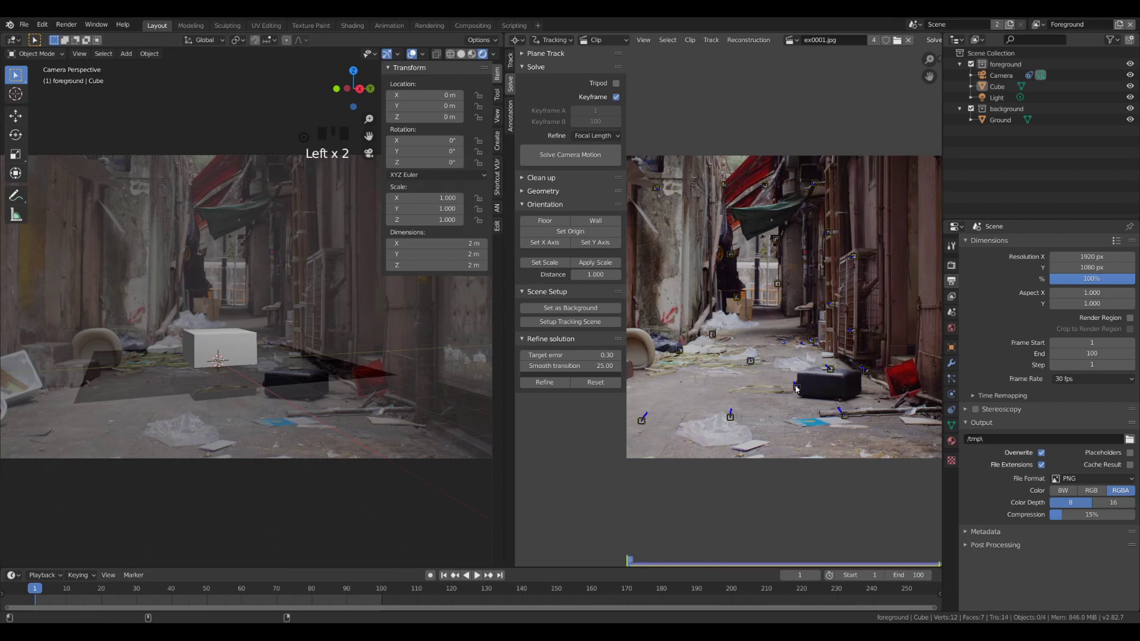
pyautogui.click(752, 360)
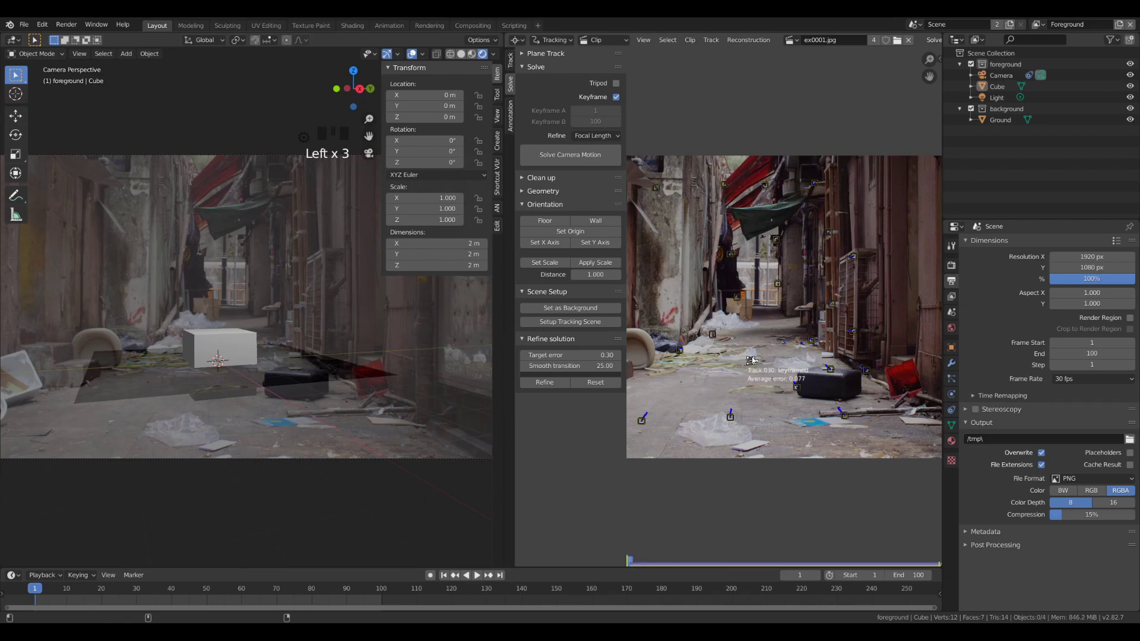
pyautogui.keyDown('shift'); pyautogui.click(731, 417); pyautogui.keyUp('shift')
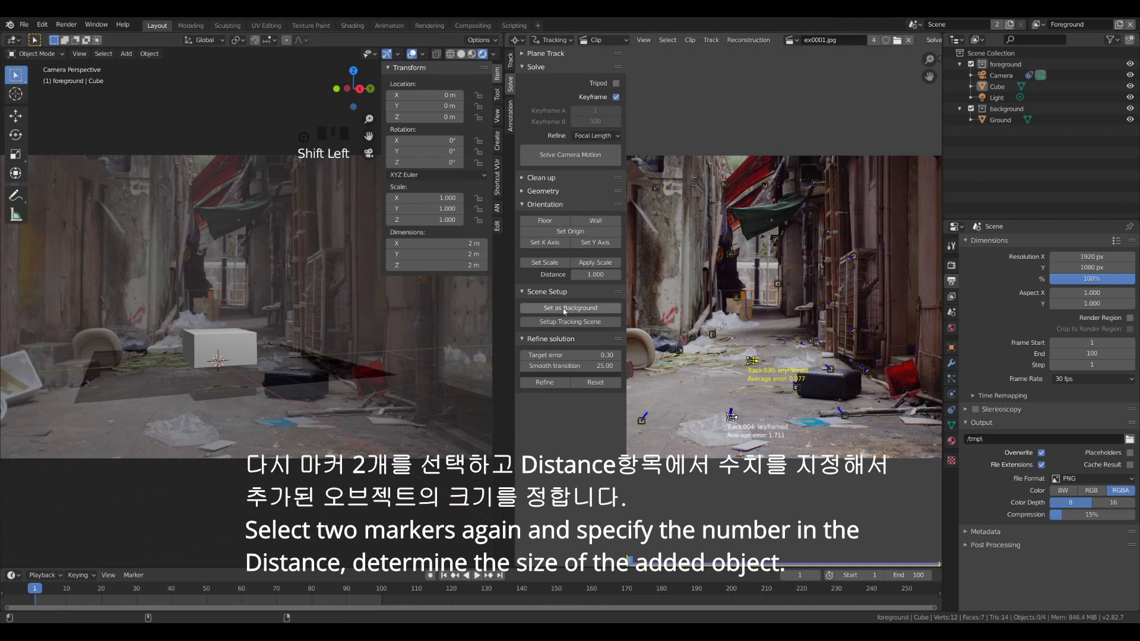
pyautogui.click(595, 275)
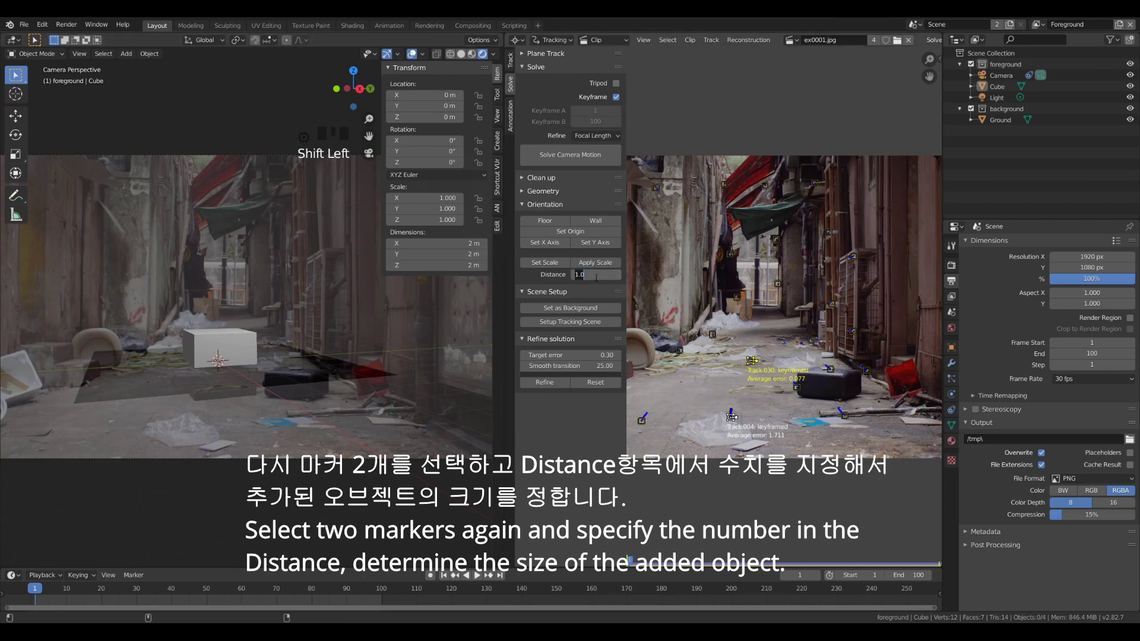
pyautogui.write('5')
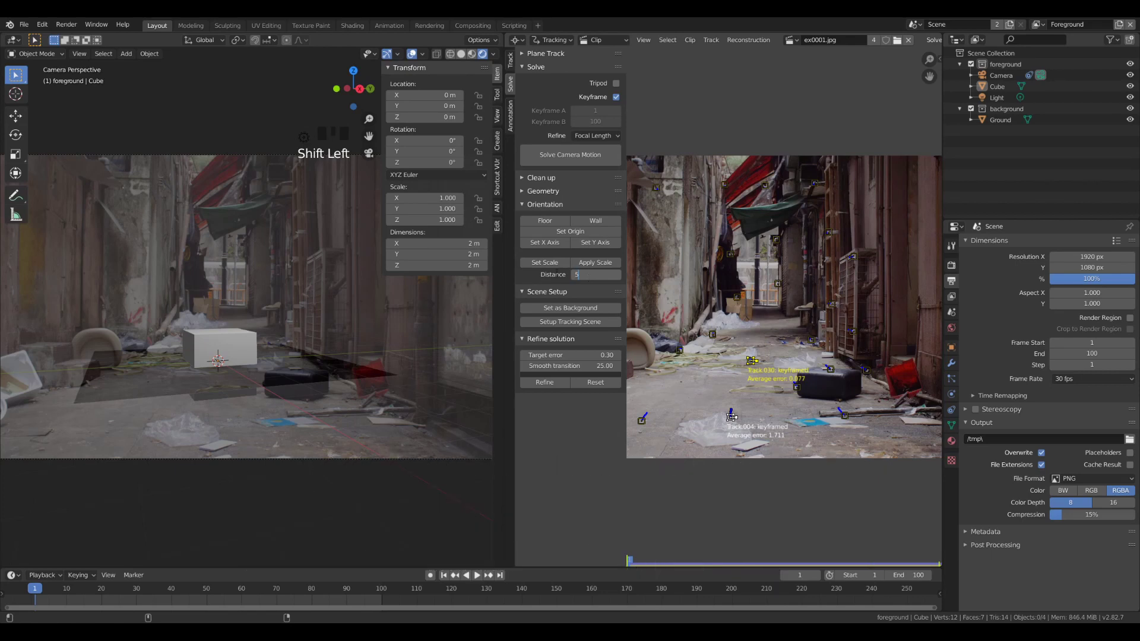
pyautogui.click(545, 264)
pyautogui.click(545, 263)
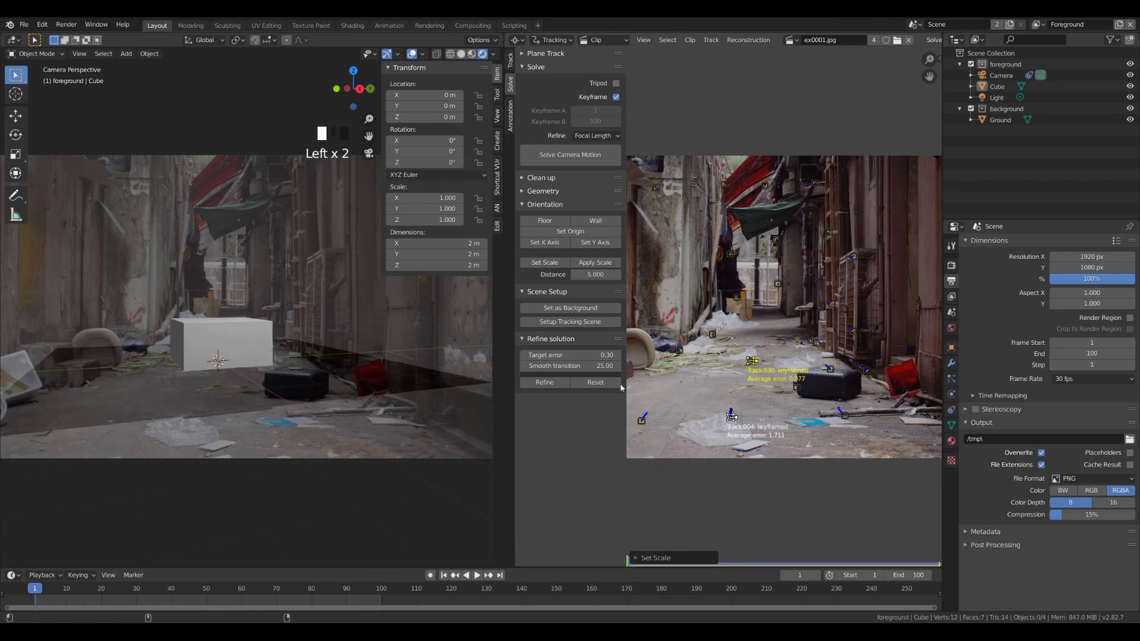
# Step: Set the distance between the two ground markers to 6, reapply the scene scale, and clear the marker selection
pyautogui.click(596, 276)
pyautogui.write('6')
pyautogui.click(537, 263)
pyautogui.click(538, 264)
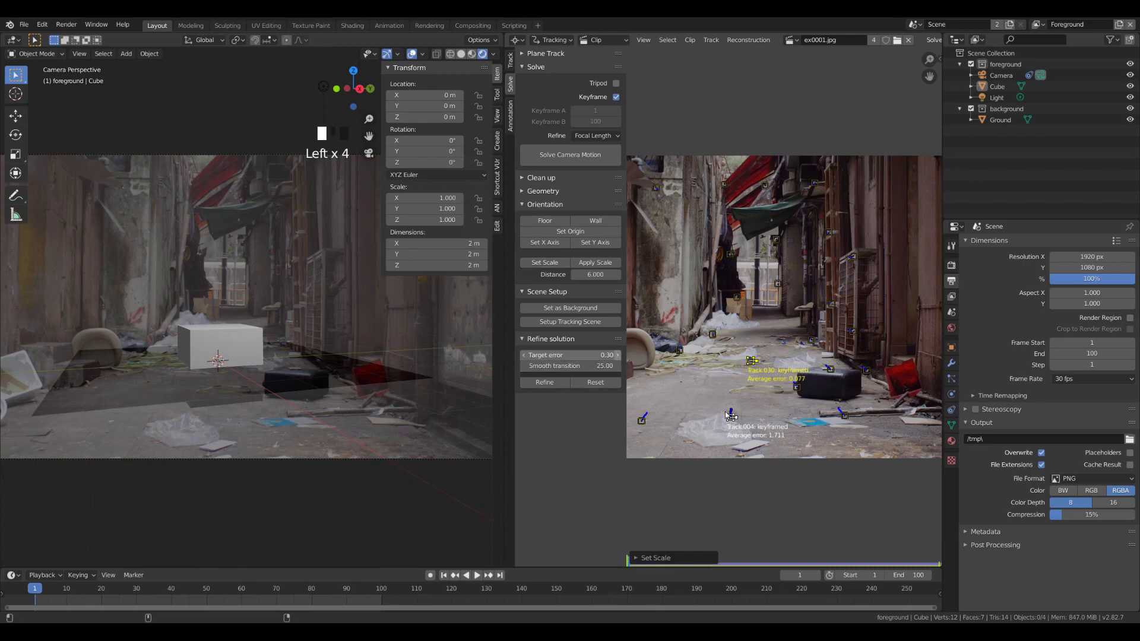
pyautogui.click(722, 383)
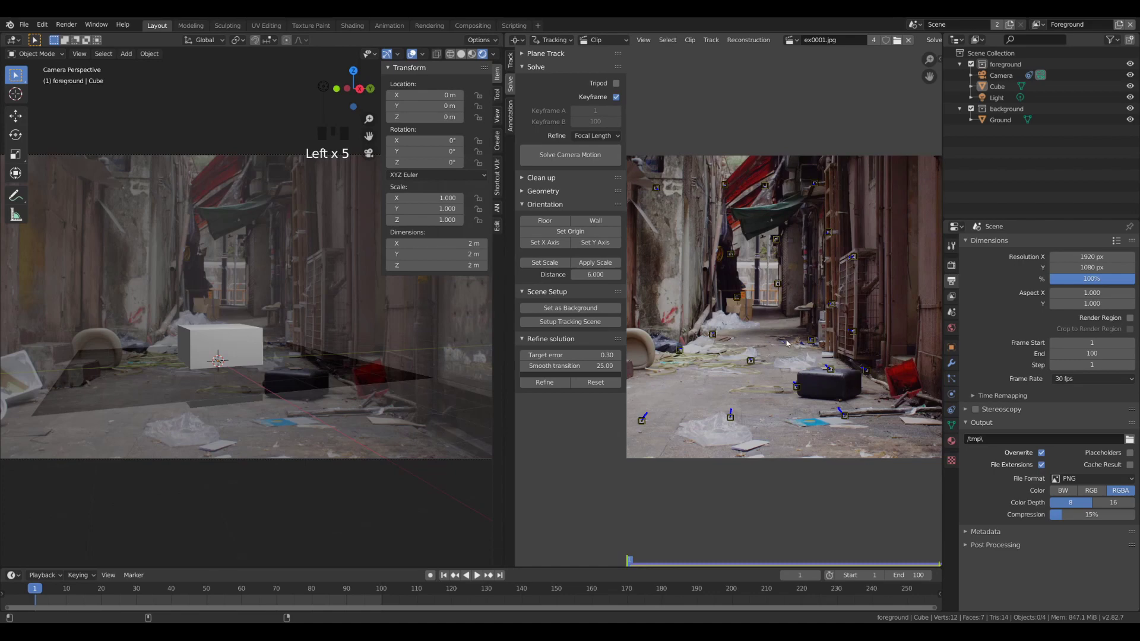
# Step: Align the X axis to the mid-alley ground marker and the Y axis to the marker between the black case and red object
pyautogui.click(751, 361)
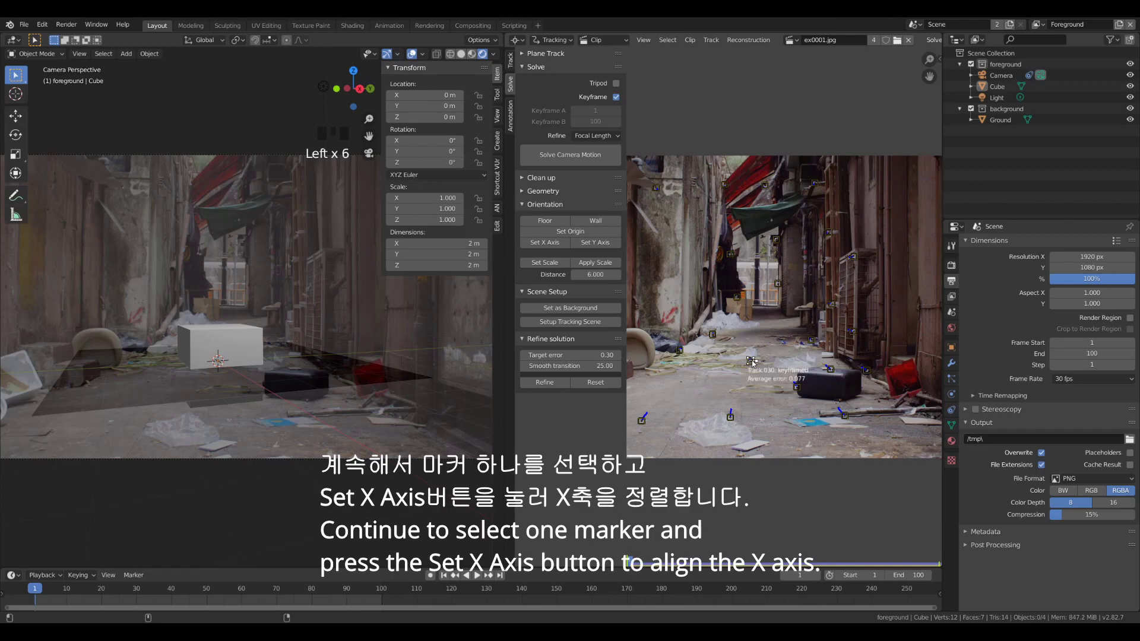
pyautogui.click(553, 243)
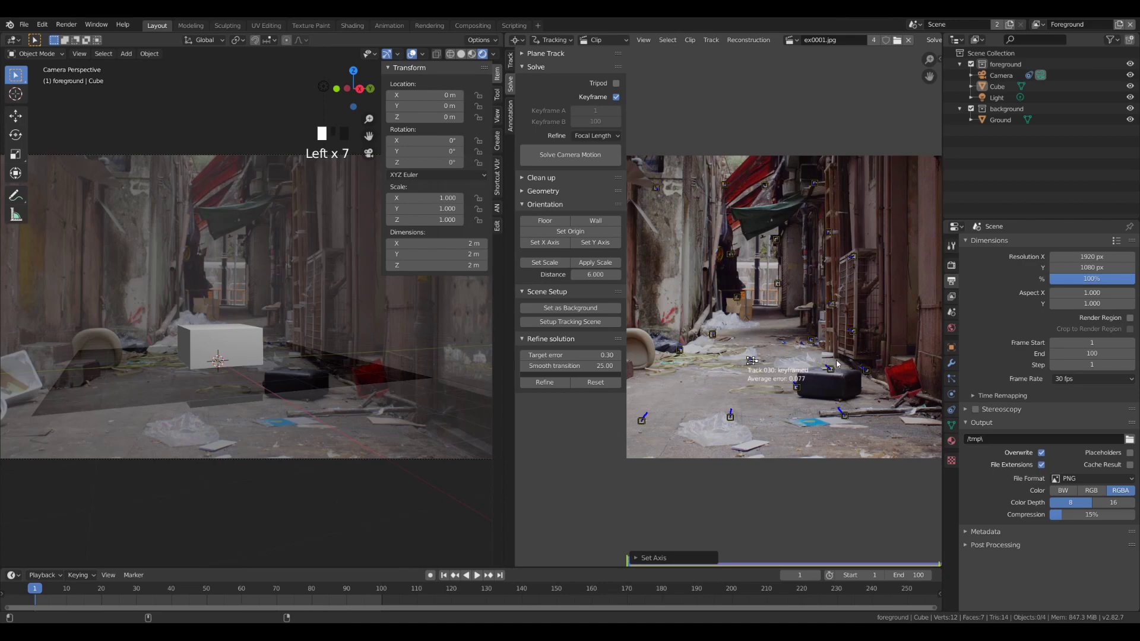
pyautogui.click(867, 369)
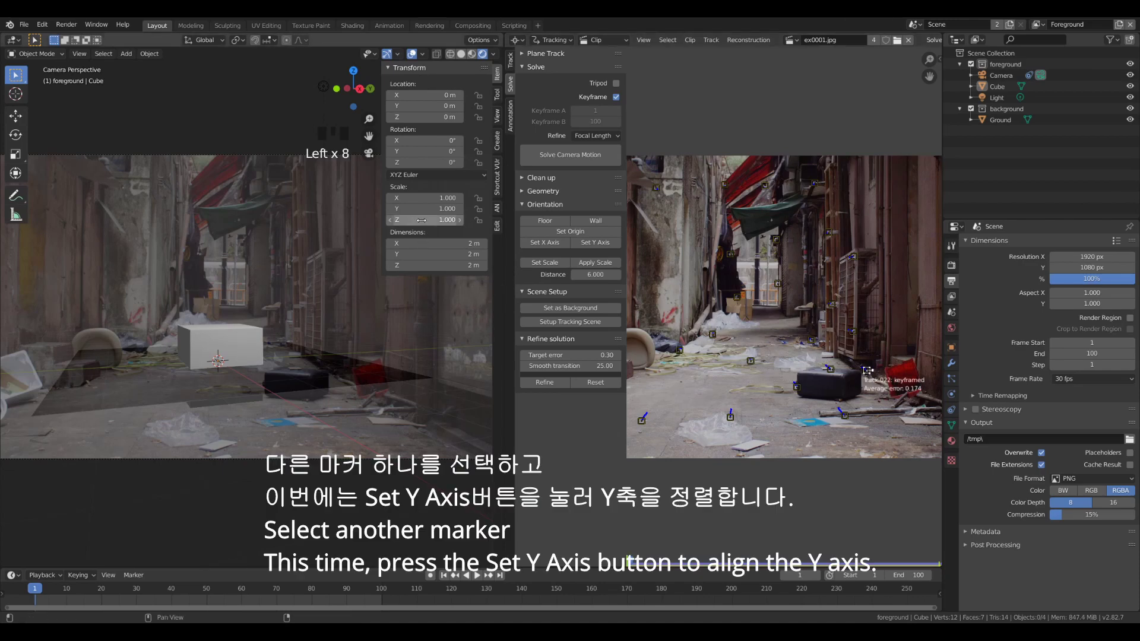
pyautogui.click(597, 243)
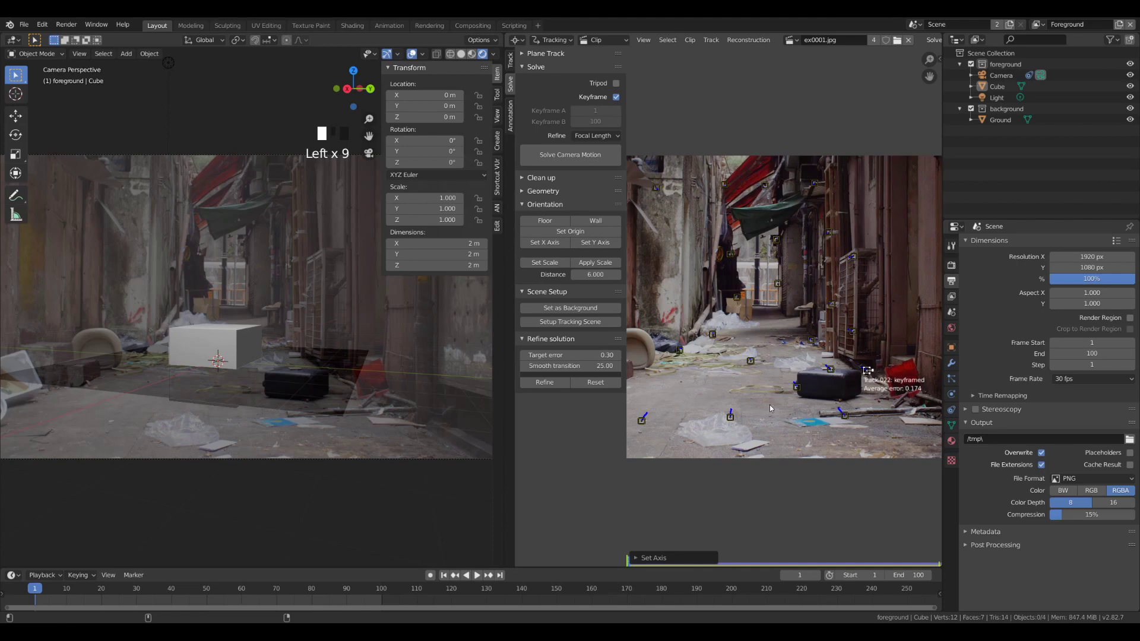
pyautogui.click(686, 396)
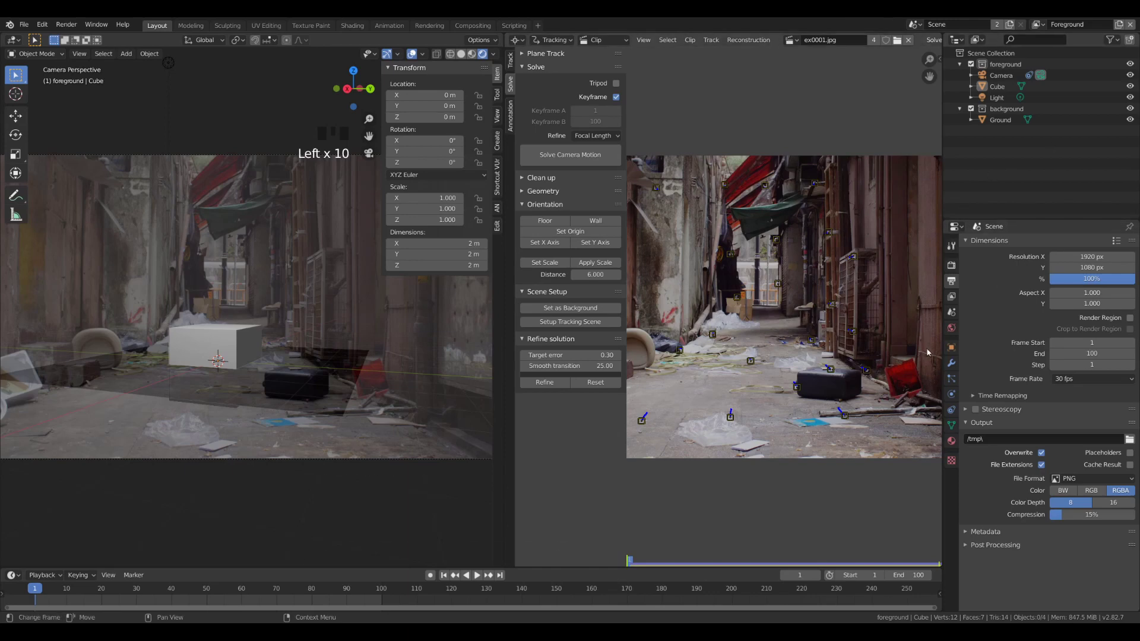
# Step: Enable Transparent film in the render properties
pyautogui.click(951, 267)
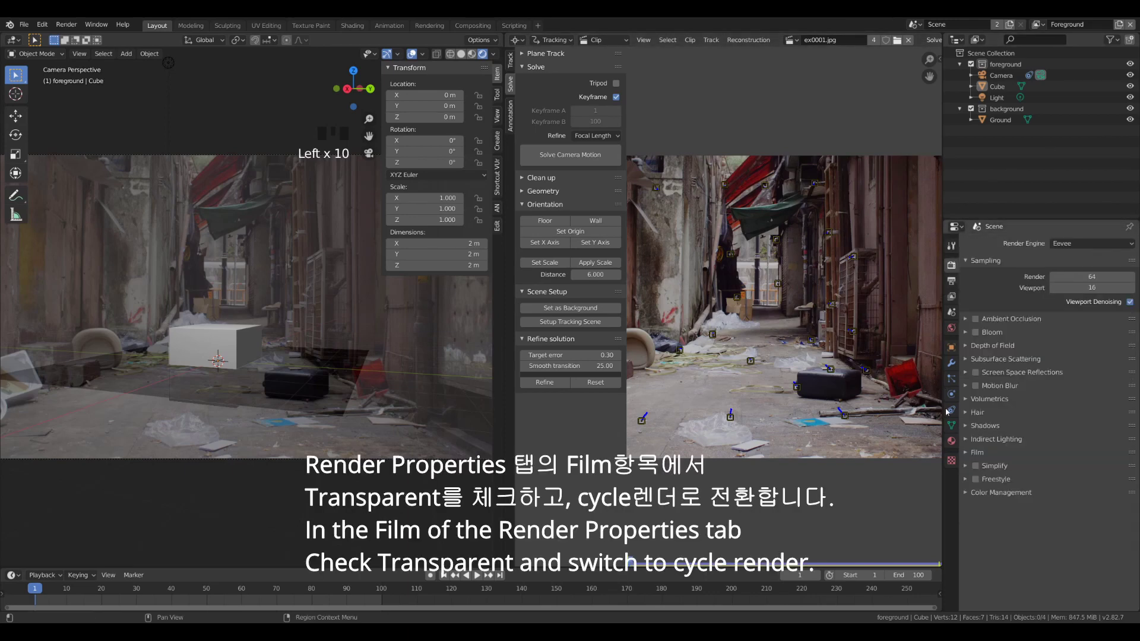
pyautogui.click(968, 453)
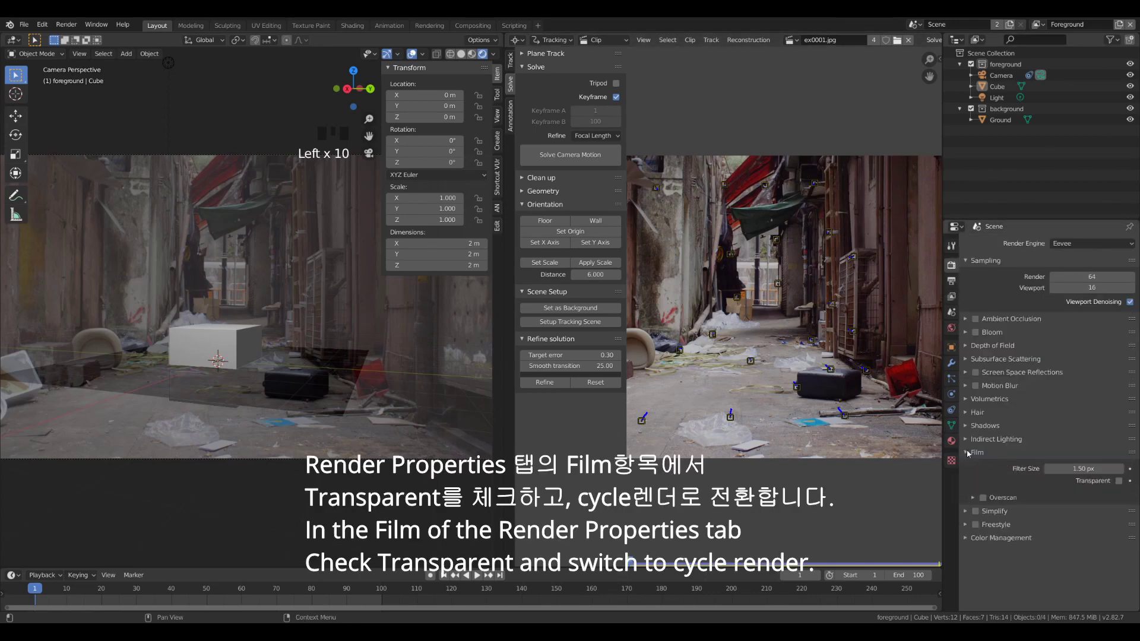
pyautogui.click(1118, 480)
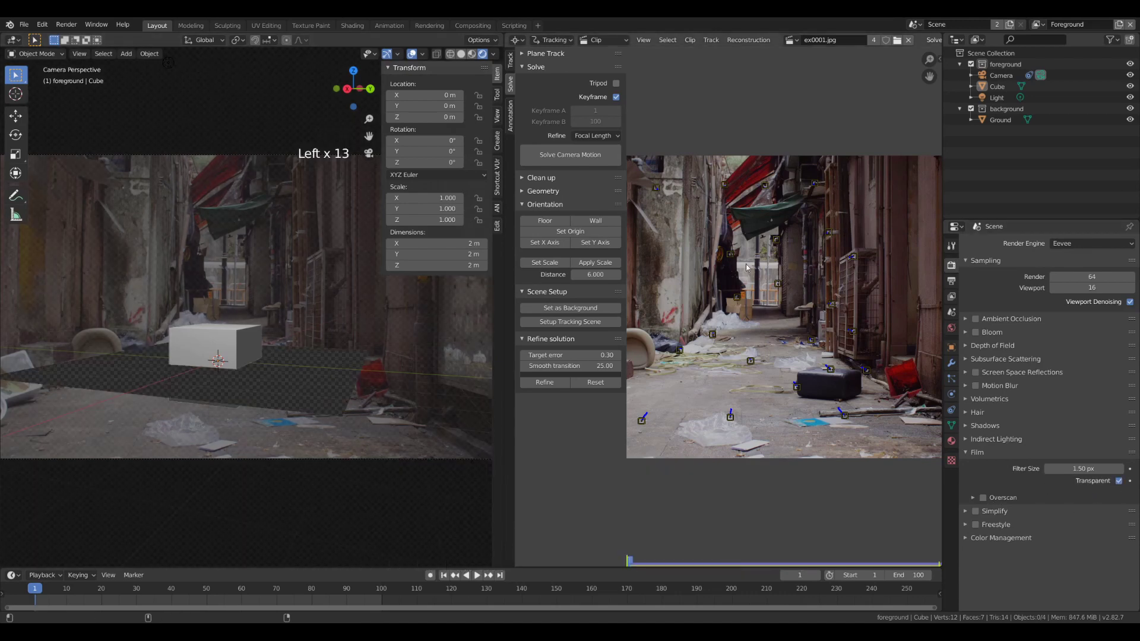
# Step: Switch the render engine to Cycles and expand its Film settings
pyautogui.click(1086, 243)
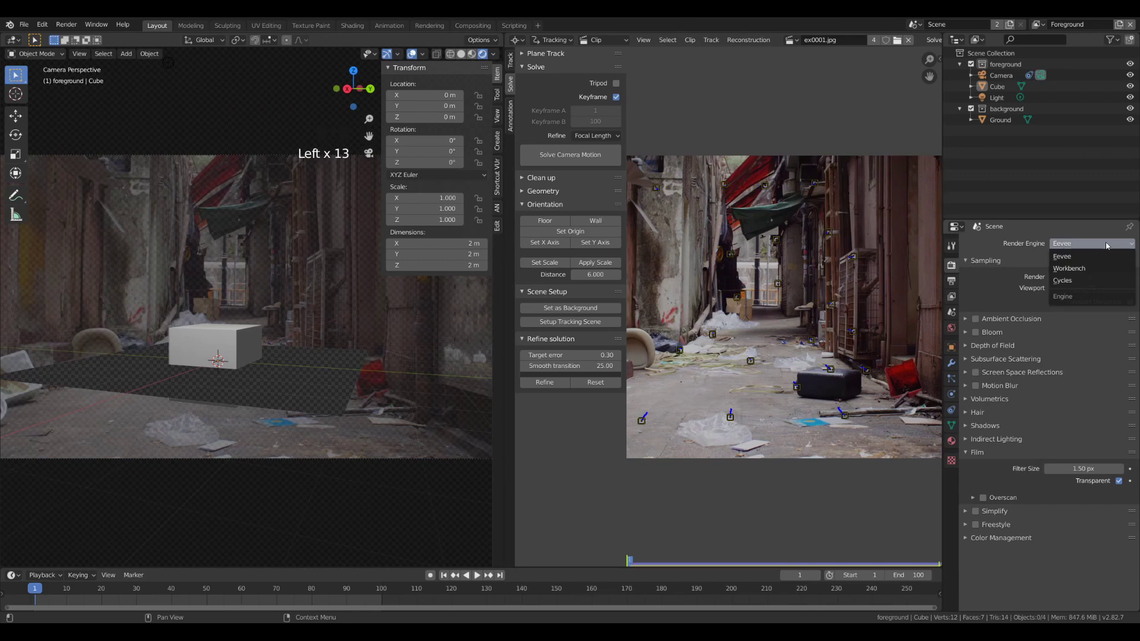
pyautogui.click(1078, 280)
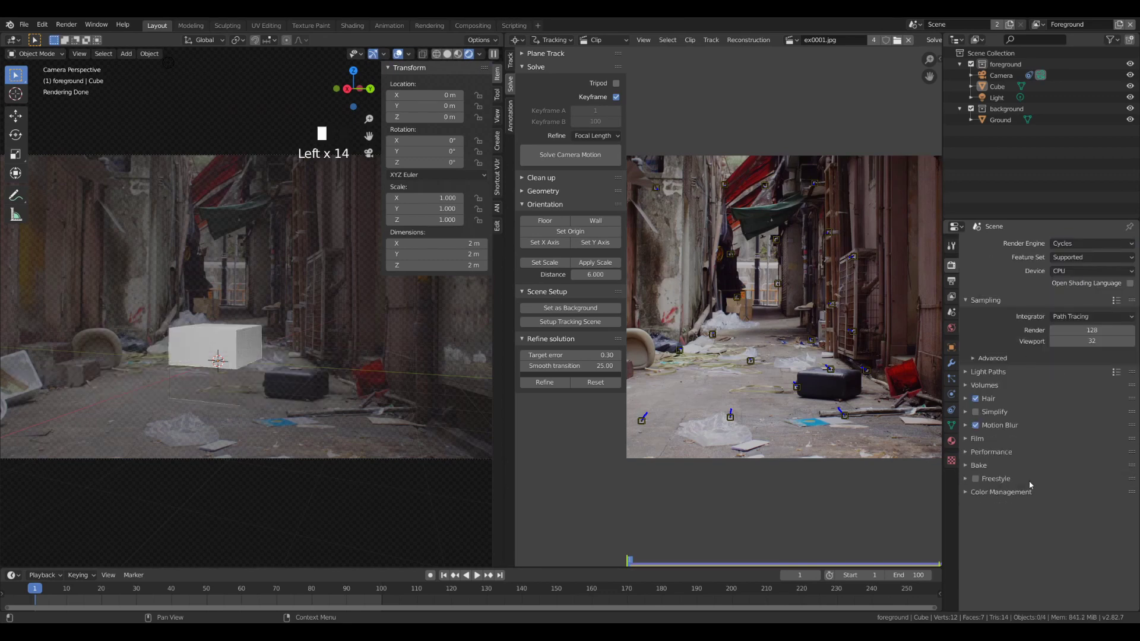
pyautogui.click(987, 439)
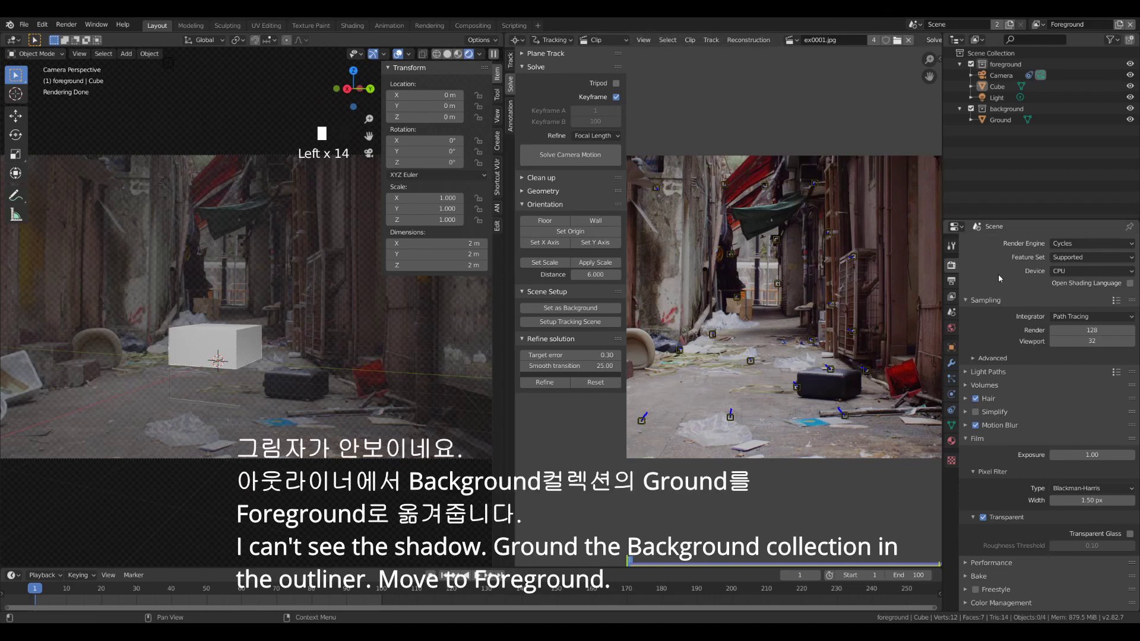
# Step: Set the Cycles render device to GPU Compute
pyautogui.click(1088, 272)
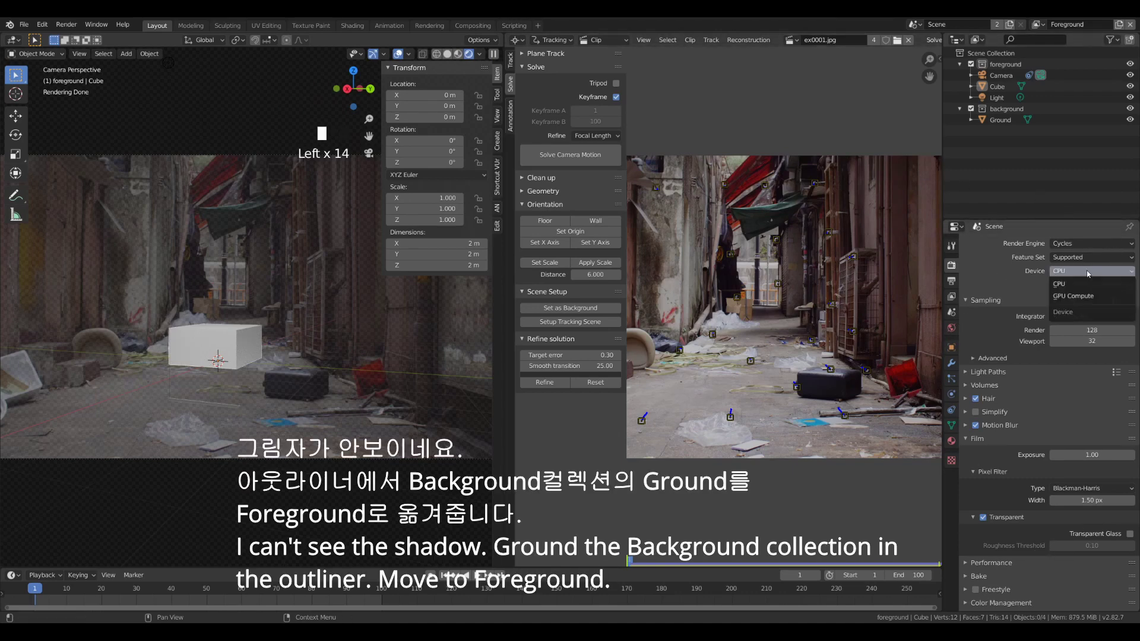
pyautogui.click(1060, 296)
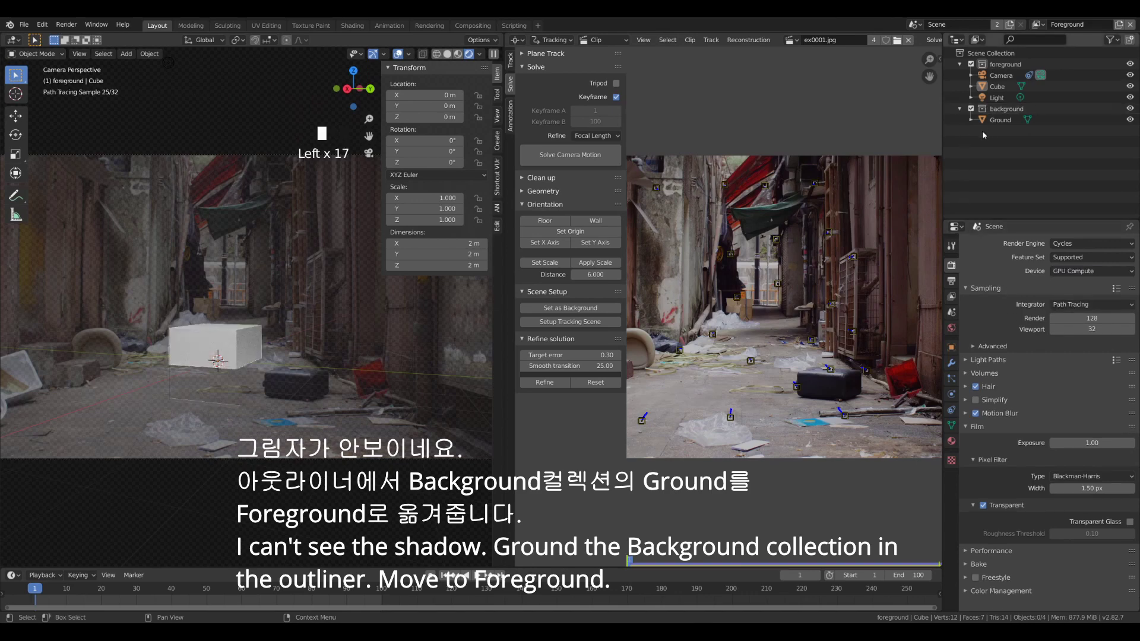
# Step: Move the Ground object from the background collection into the foreground collection and clear the selection
pyautogui.click(216, 331)
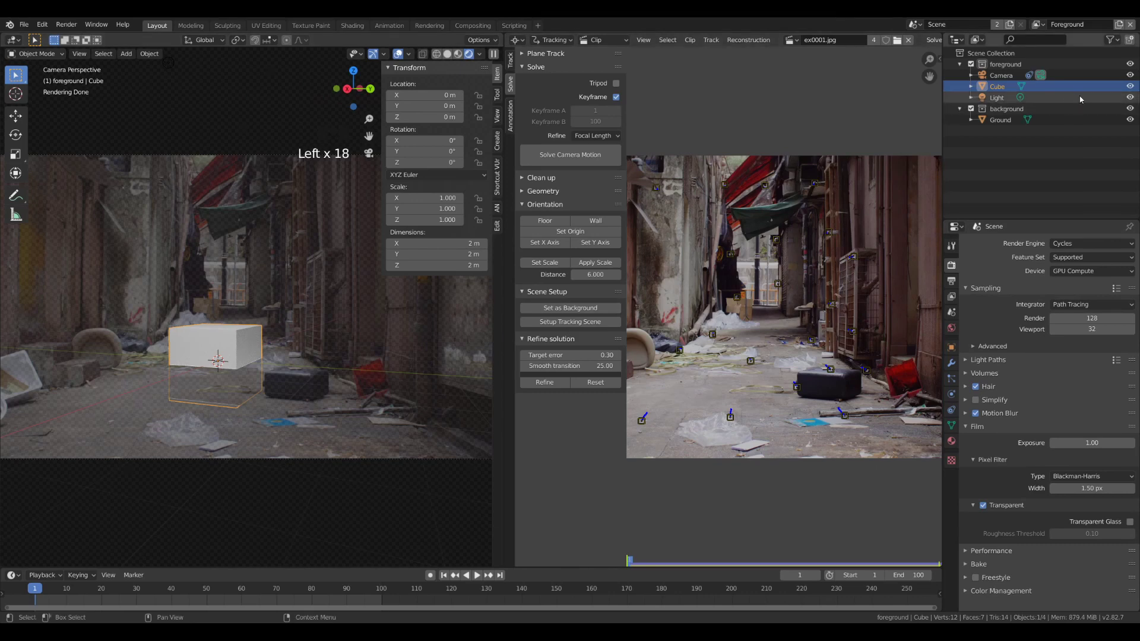
pyautogui.click(1002, 121)
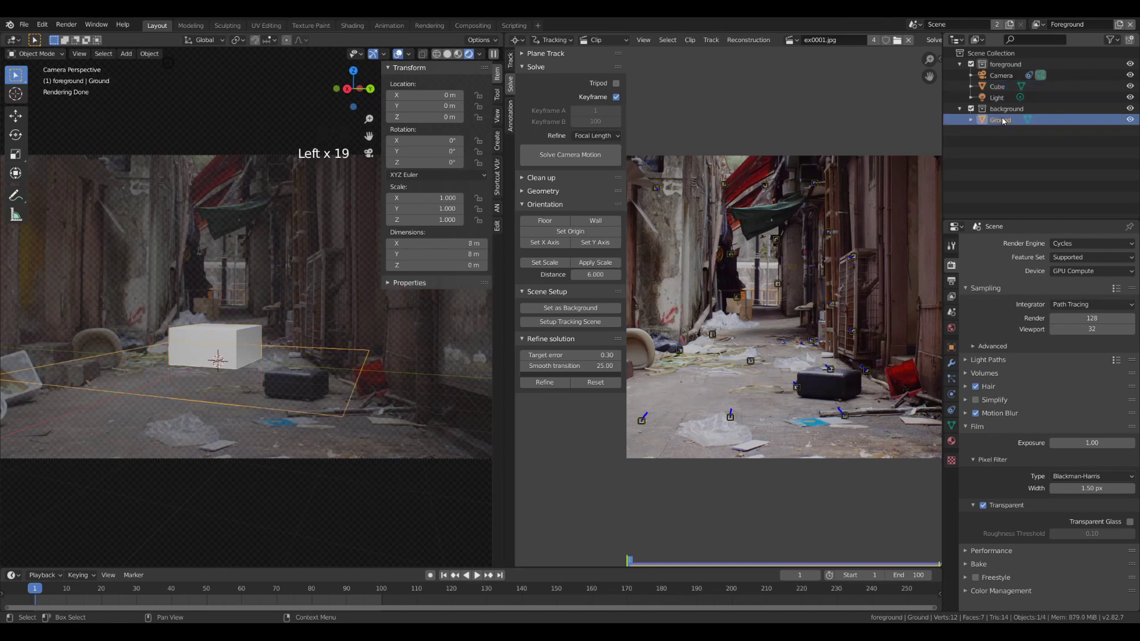
pyautogui.moveTo(996, 123); pyautogui.dragTo(1002, 70)
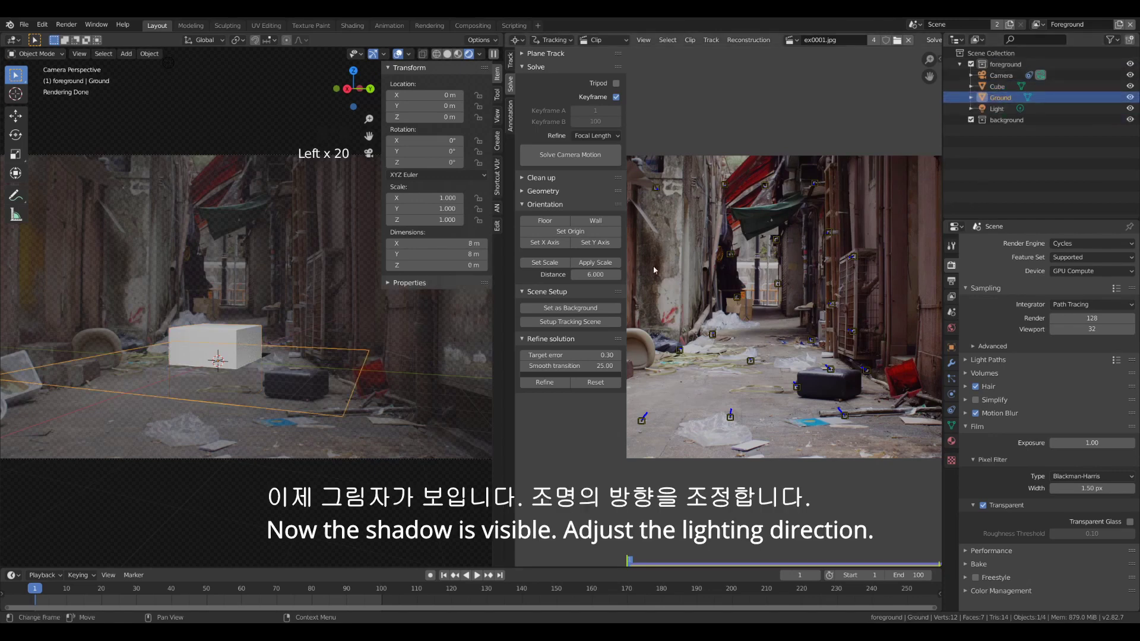
pyautogui.click(243, 386)
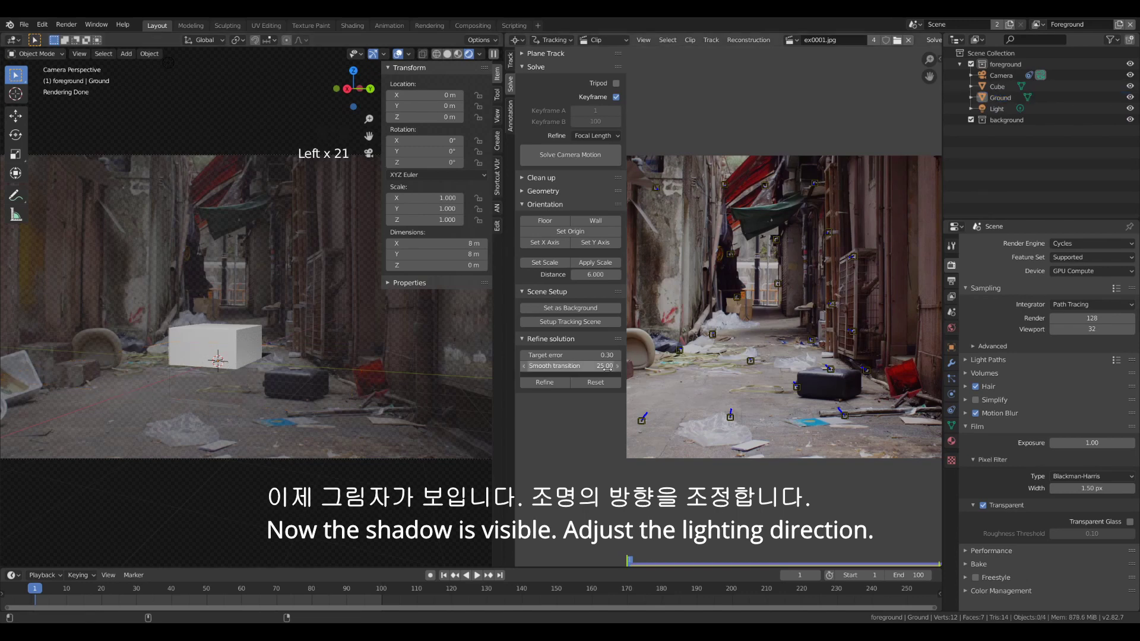
# Step: Change the scene's light to a Sun and set its strength to 1
pyautogui.click(997, 109)
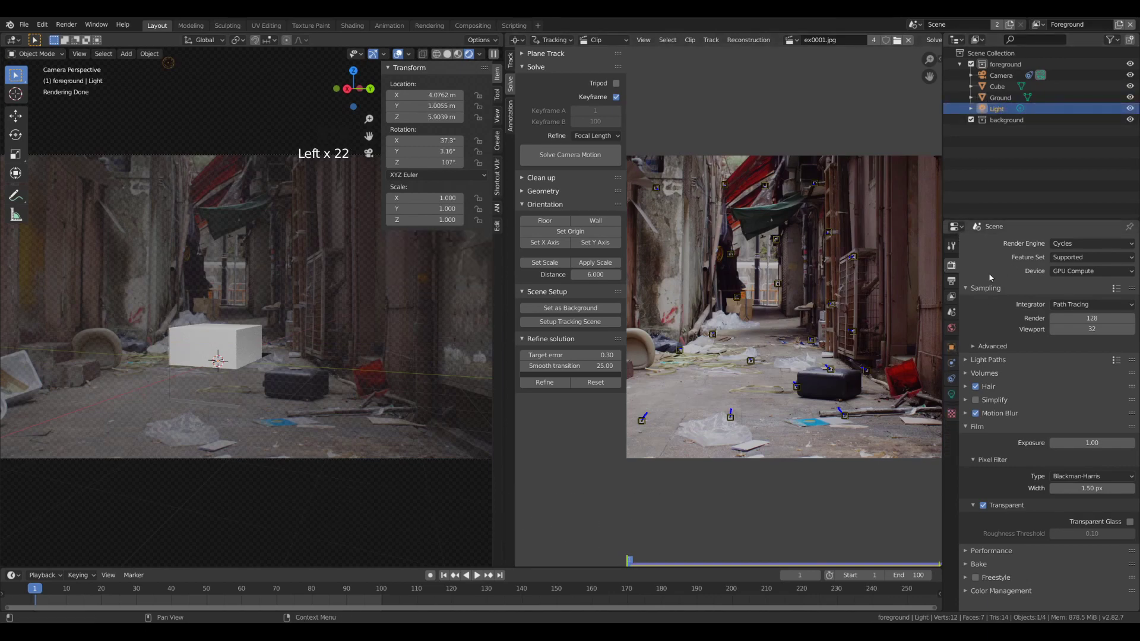
pyautogui.click(953, 394)
pyautogui.click(1027, 290)
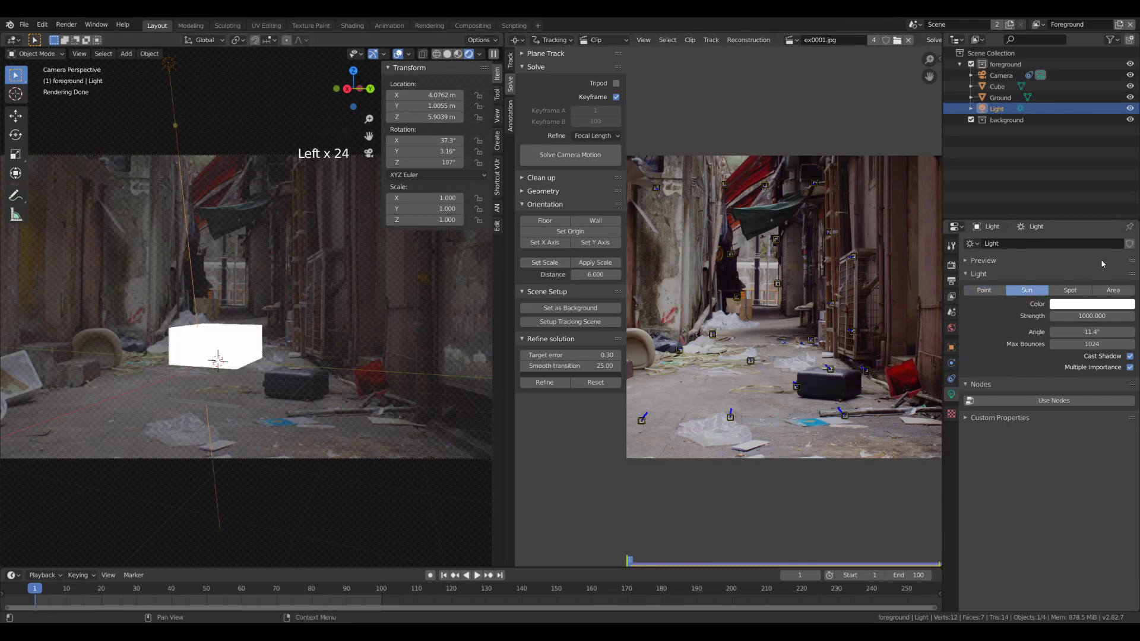
pyautogui.click(1086, 316)
pyautogui.write('1')
pyautogui.press('Return')
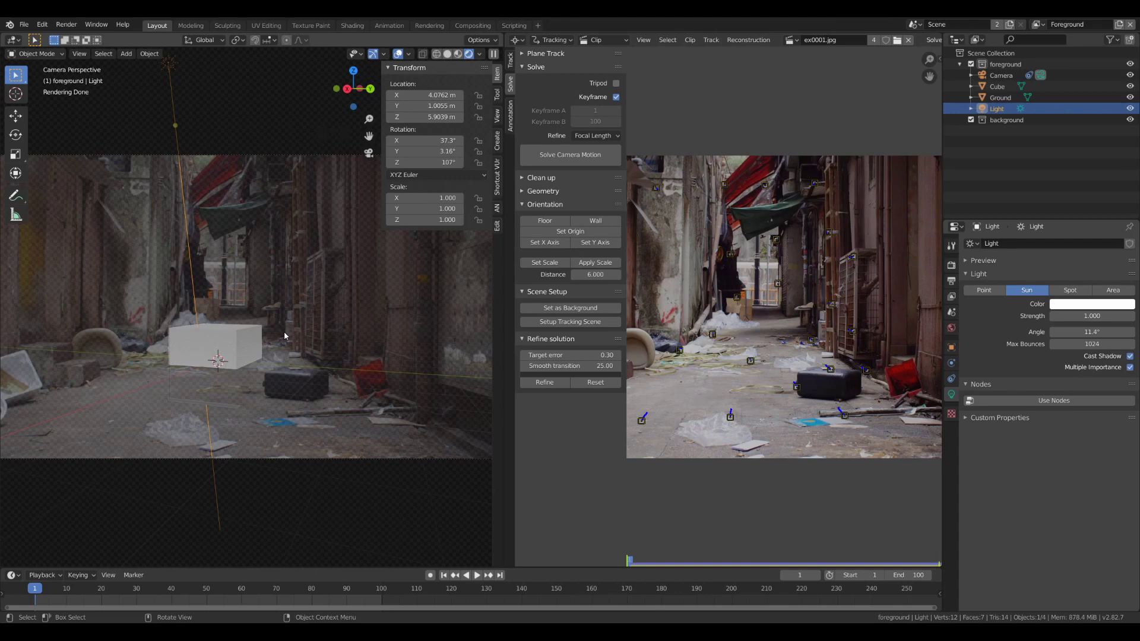
# Step: Rotate the sun light around the global Z axis to a Z rotation of about 253°, redirecting the cube's shadow
pyautogui.press('r')
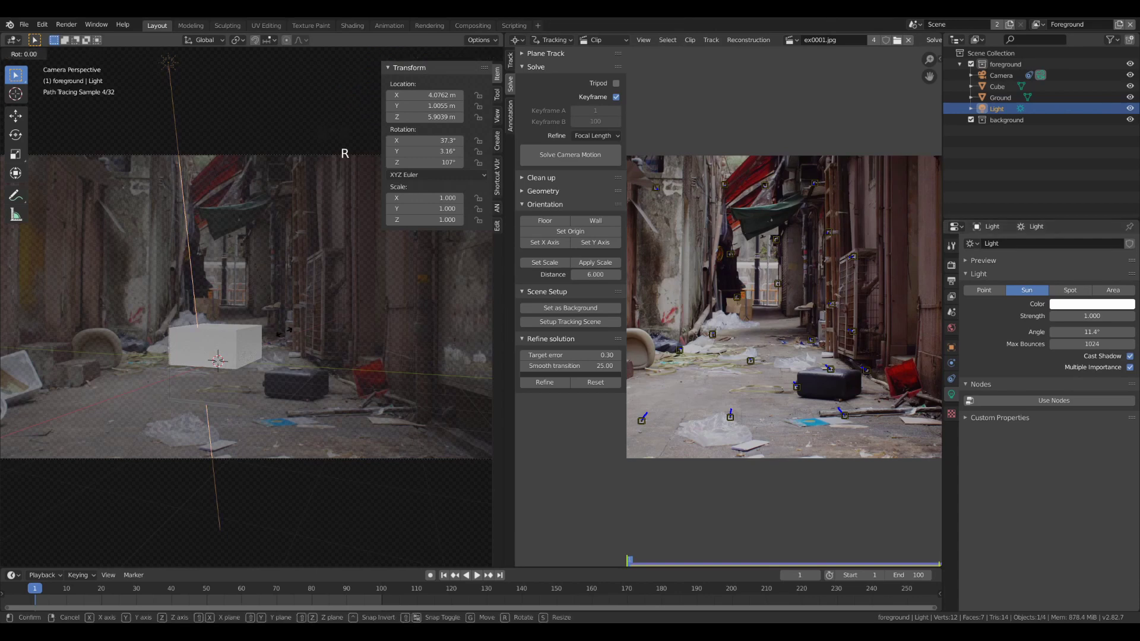
pyautogui.press('z')
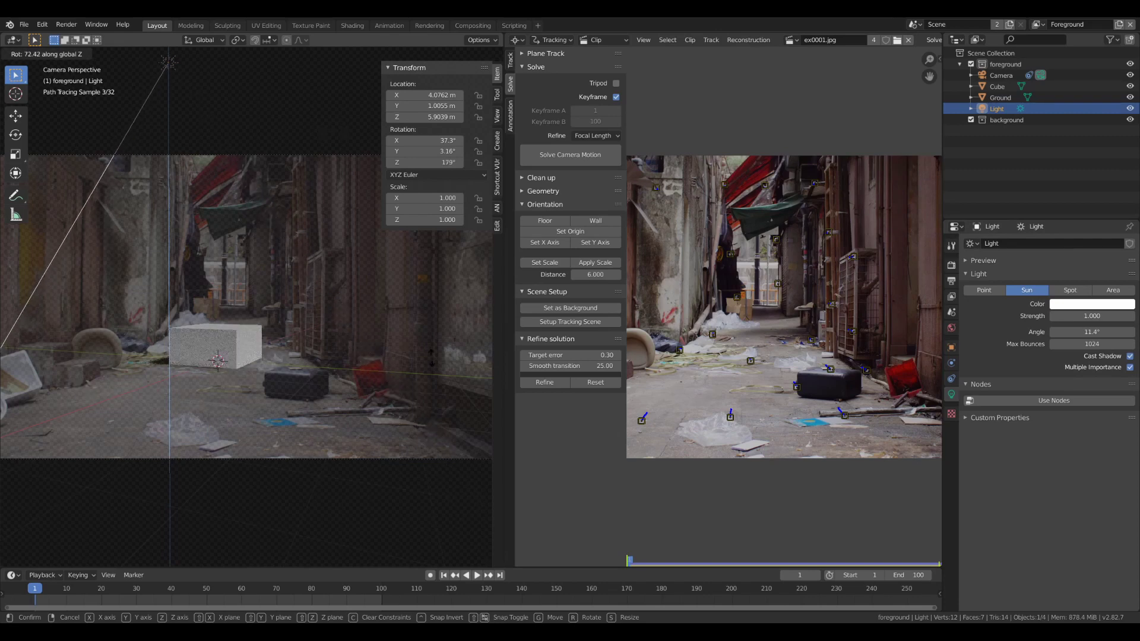
pyautogui.click(106, 449)
pyautogui.press('r')
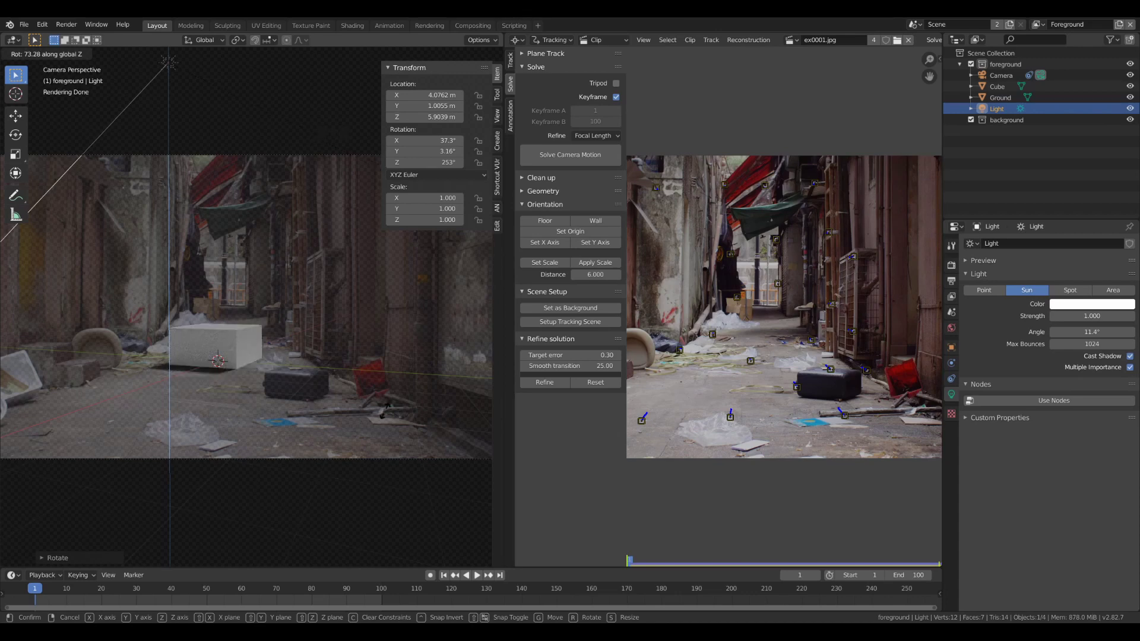
pyautogui.click(386, 411)
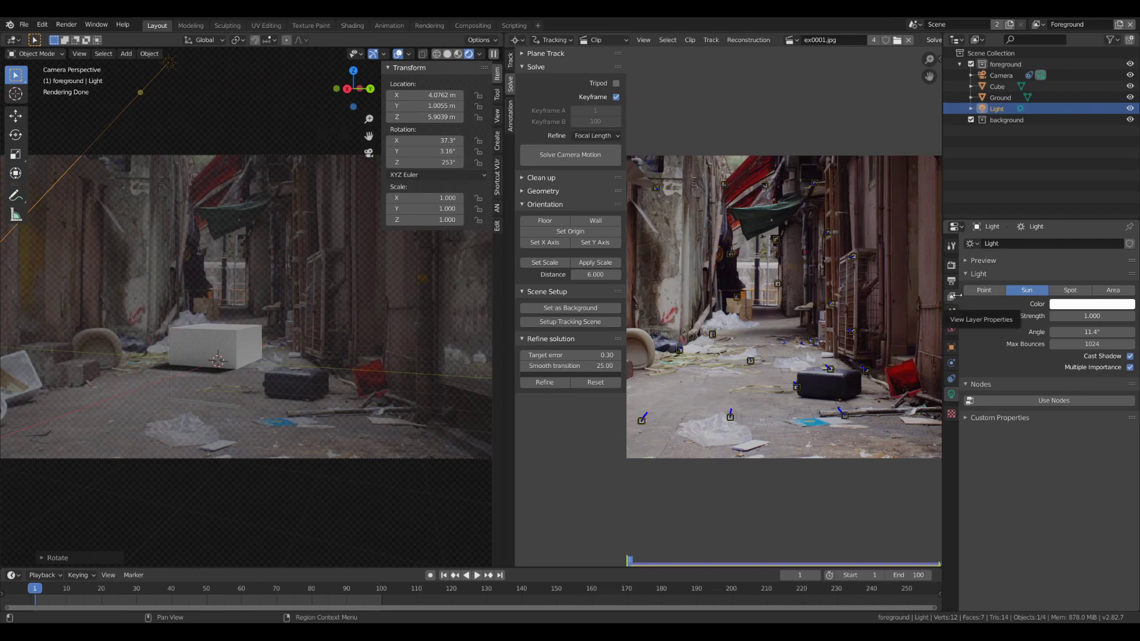
pyautogui.click(952, 265)
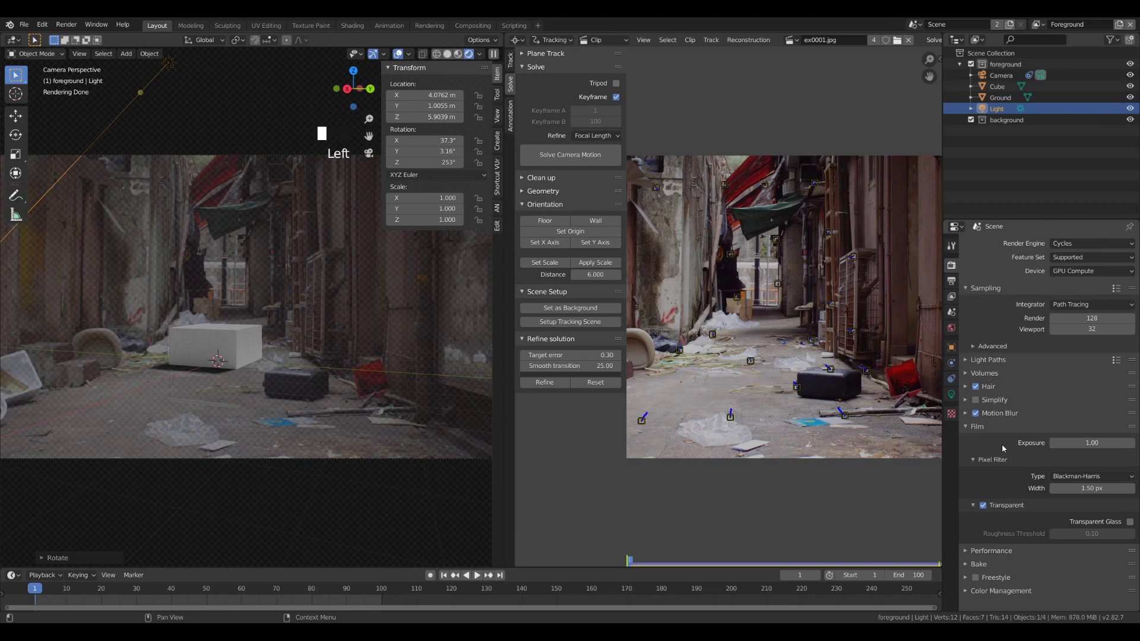
pyautogui.click(951, 395)
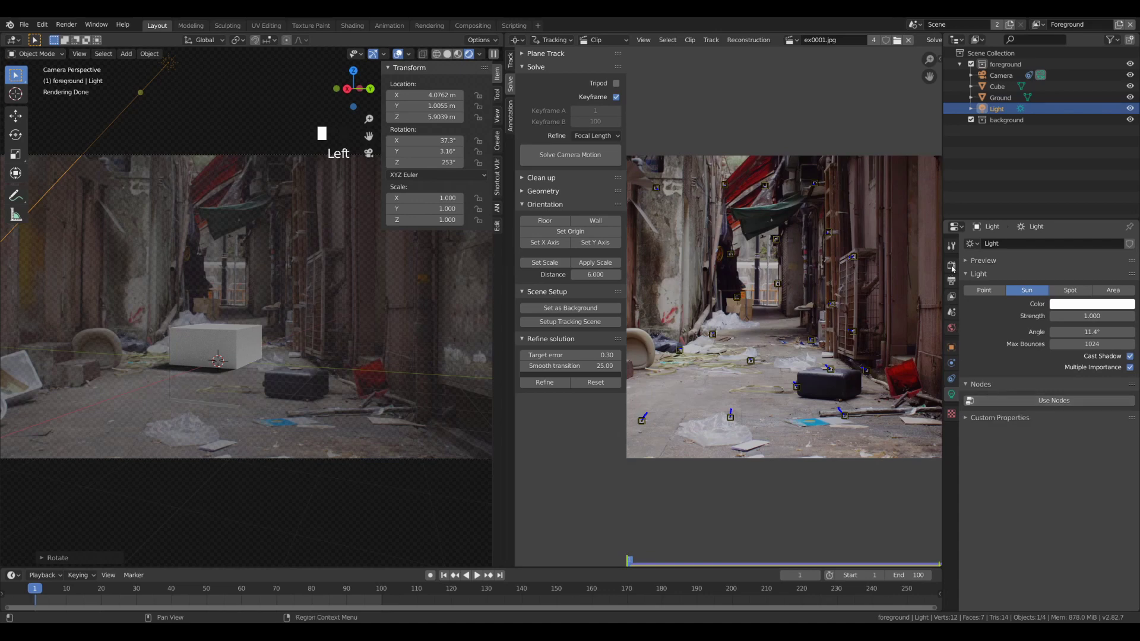
pyautogui.click(952, 296)
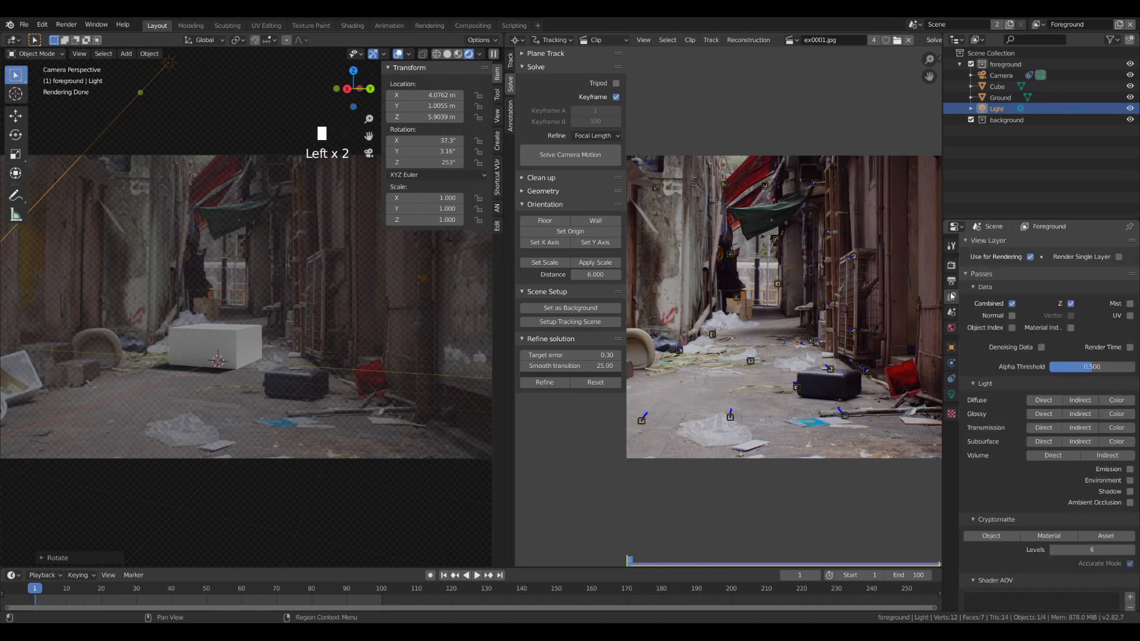
pyautogui.scroll(-3, 1031, 466)
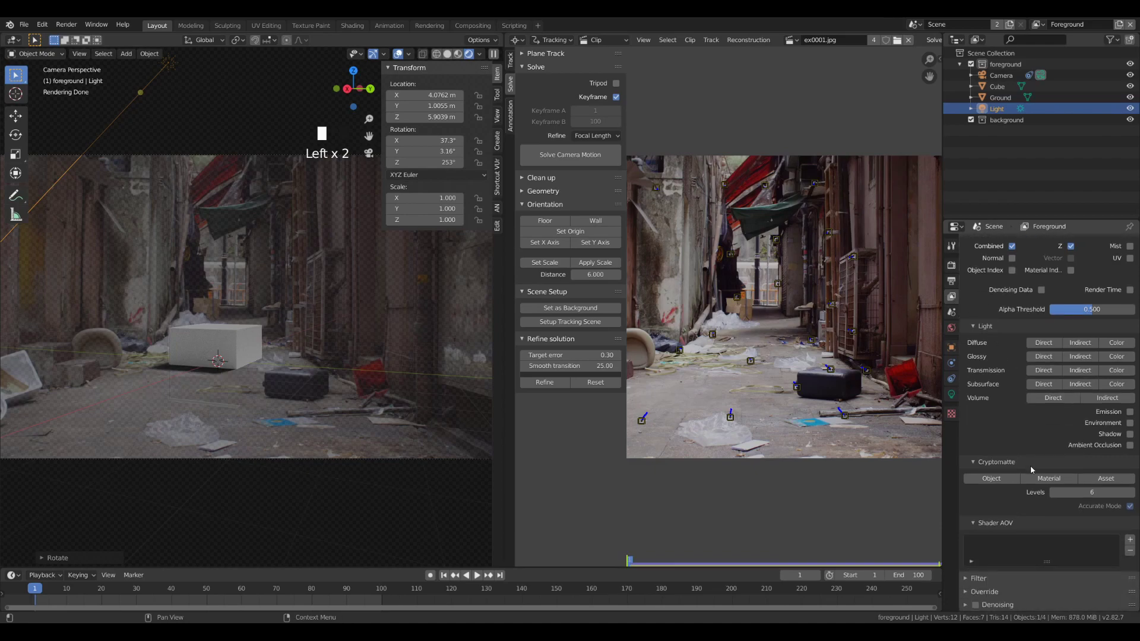
pyautogui.scroll(3, 1031, 465)
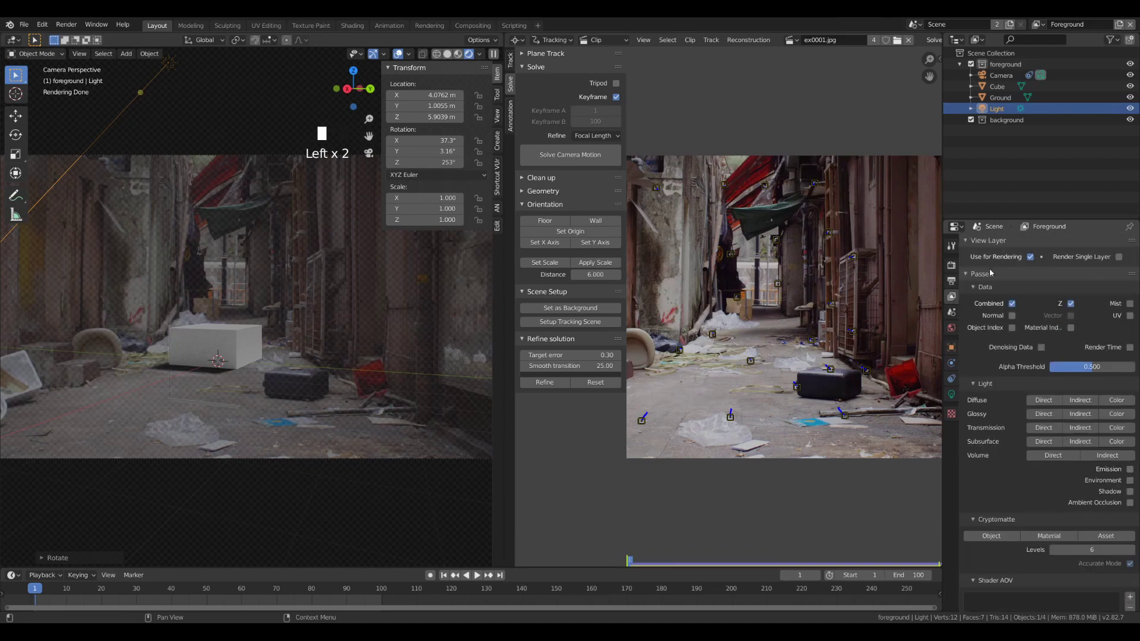
pyautogui.click(951, 280)
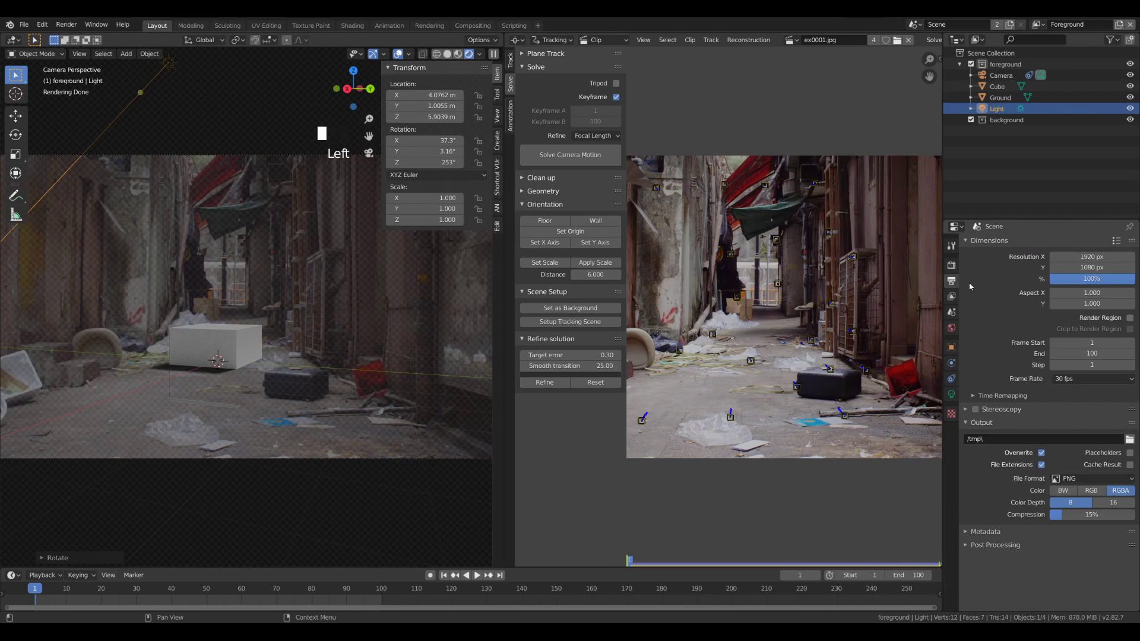
# Step: Set the Color Management look to High Contrast in the render properties
pyautogui.click(951, 265)
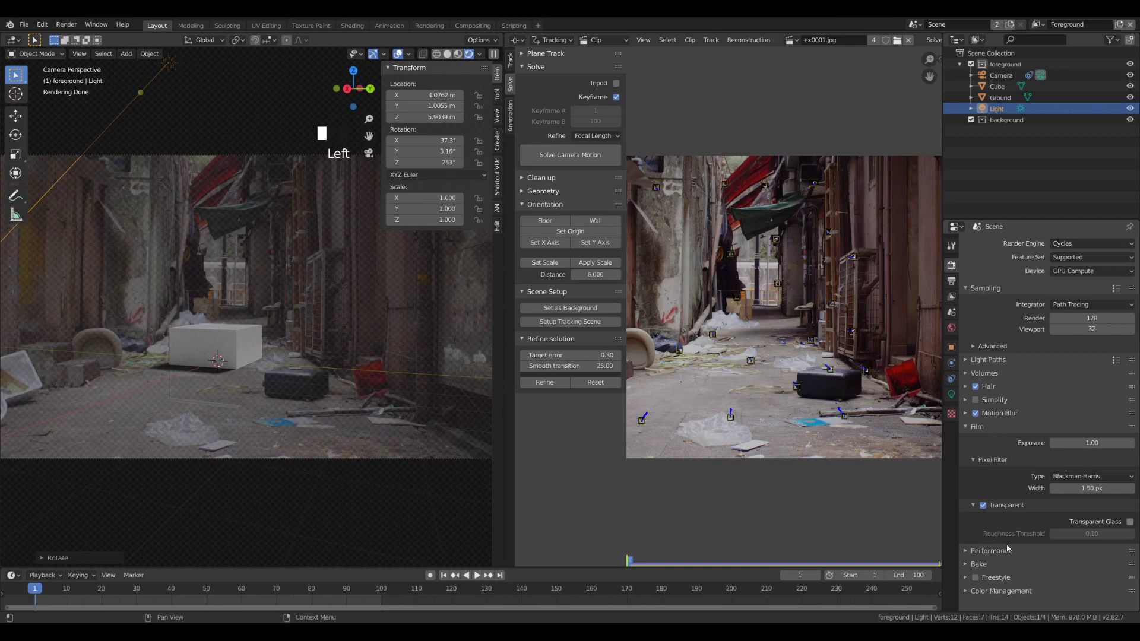
pyautogui.click(969, 592)
pyautogui.scroll(-4, 1032, 566)
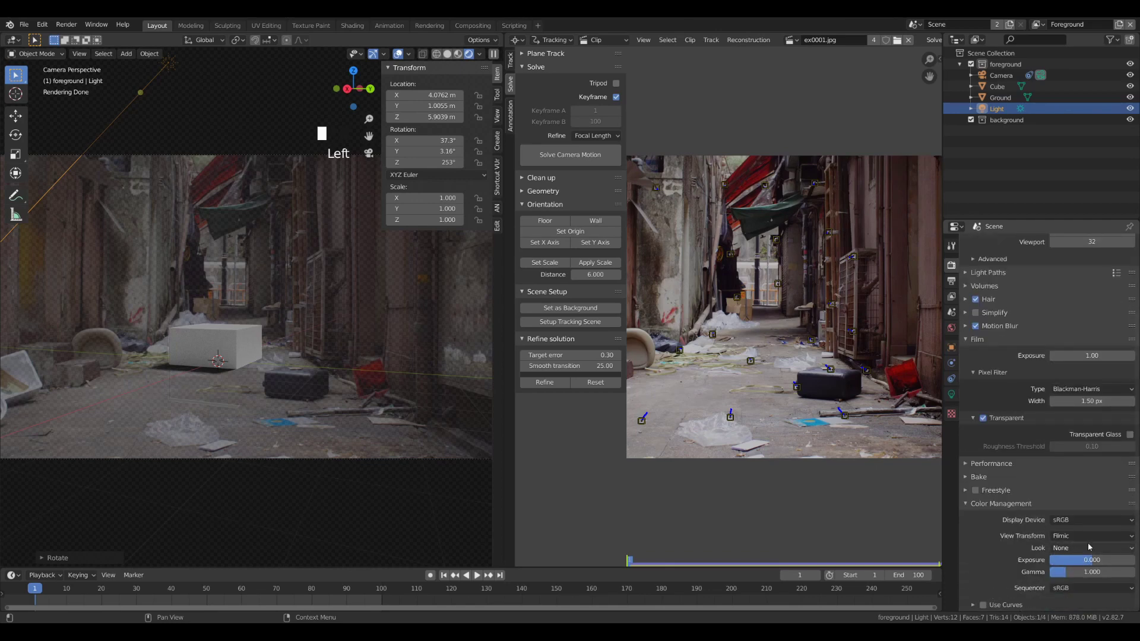
pyautogui.click(1073, 548)
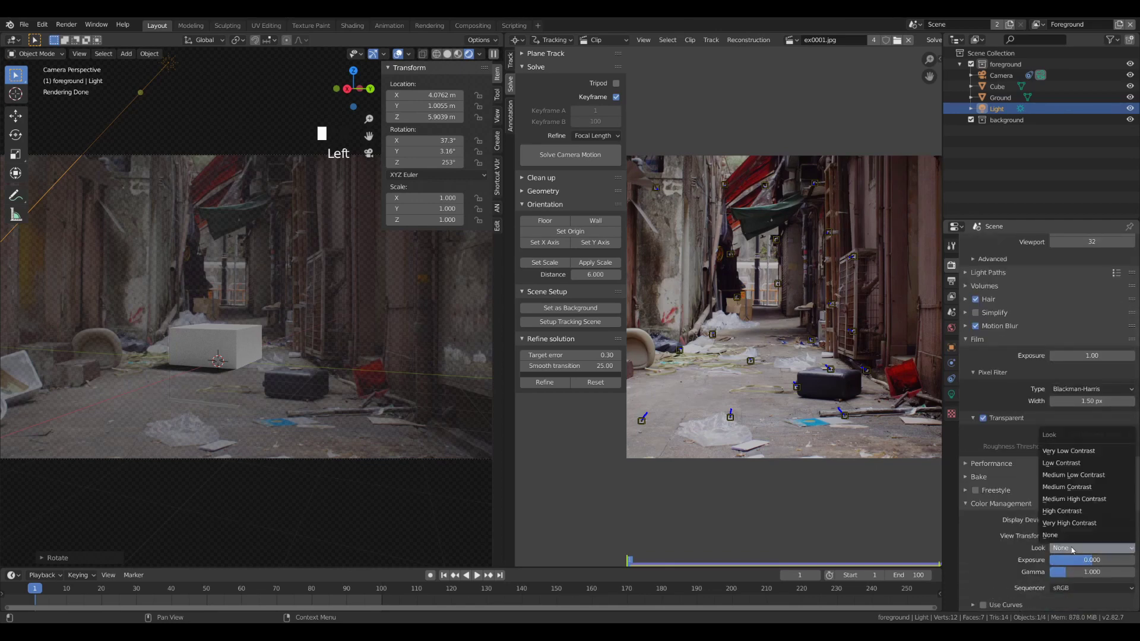
pyautogui.click(1071, 512)
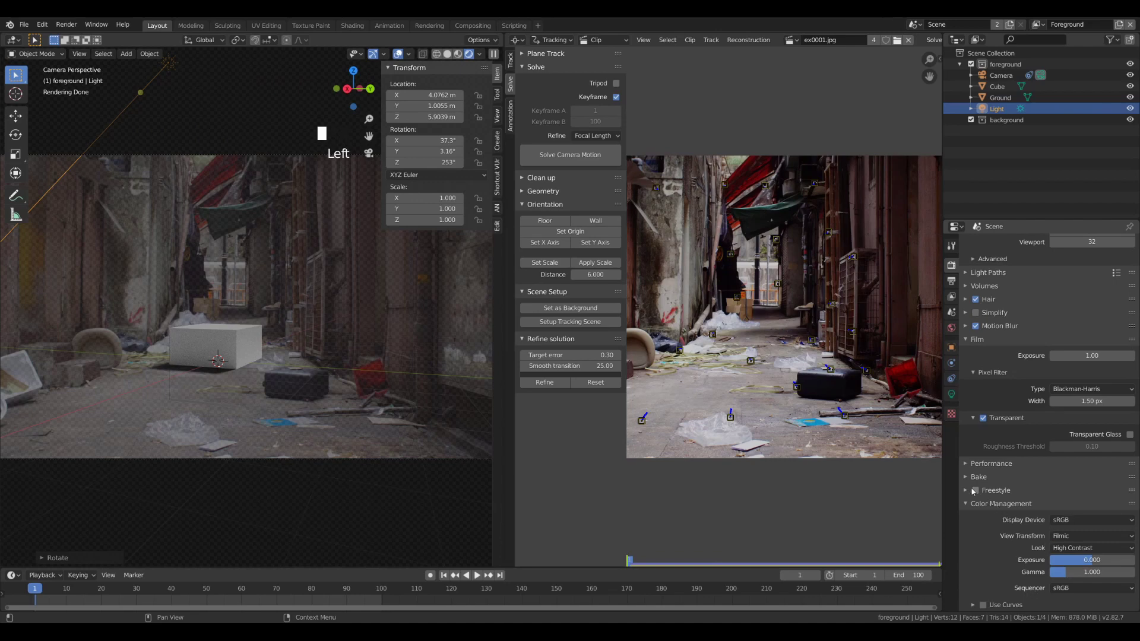
pyautogui.click(963, 505)
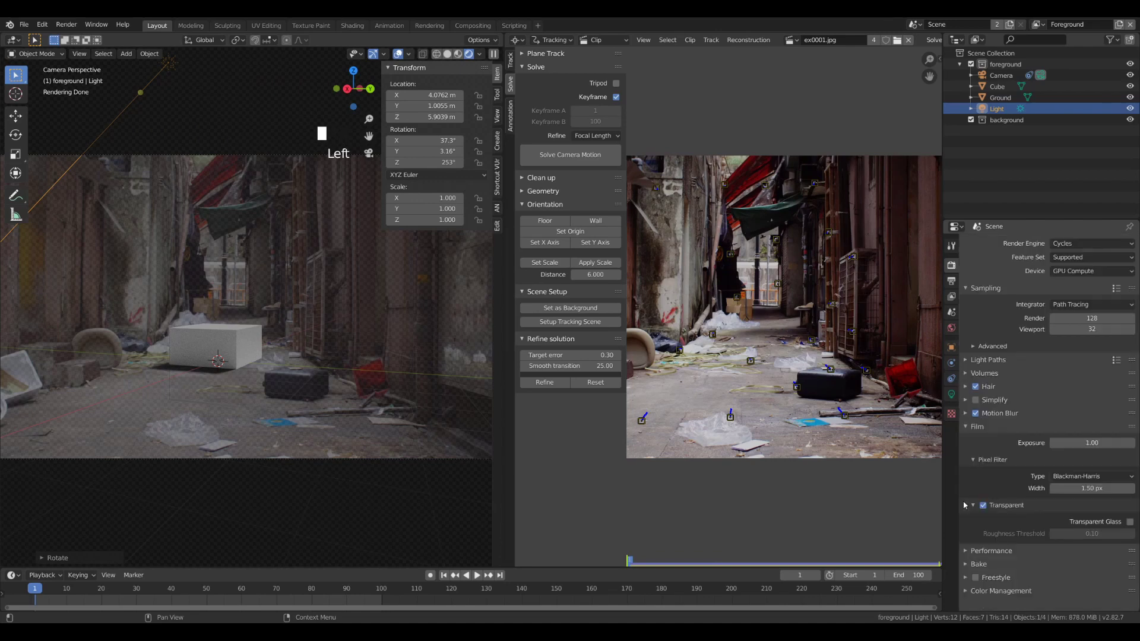
# Step: Examine the light path and advanced sampling settings, and the output, view layer, scene and world properties
pyautogui.click(968, 361)
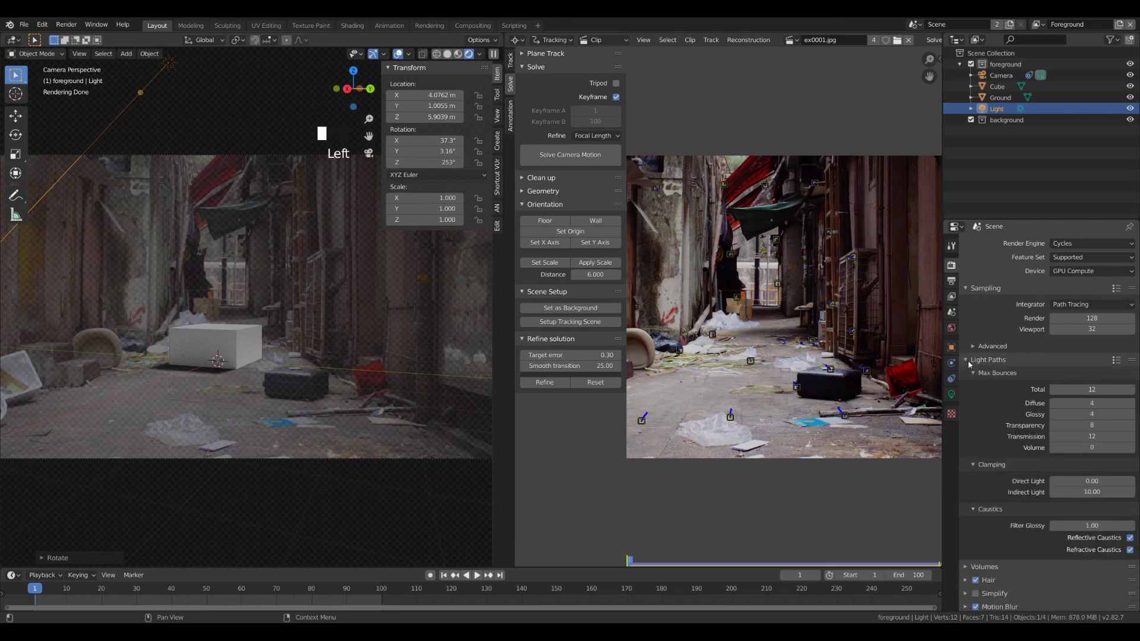
pyautogui.click(967, 360)
pyautogui.click(979, 349)
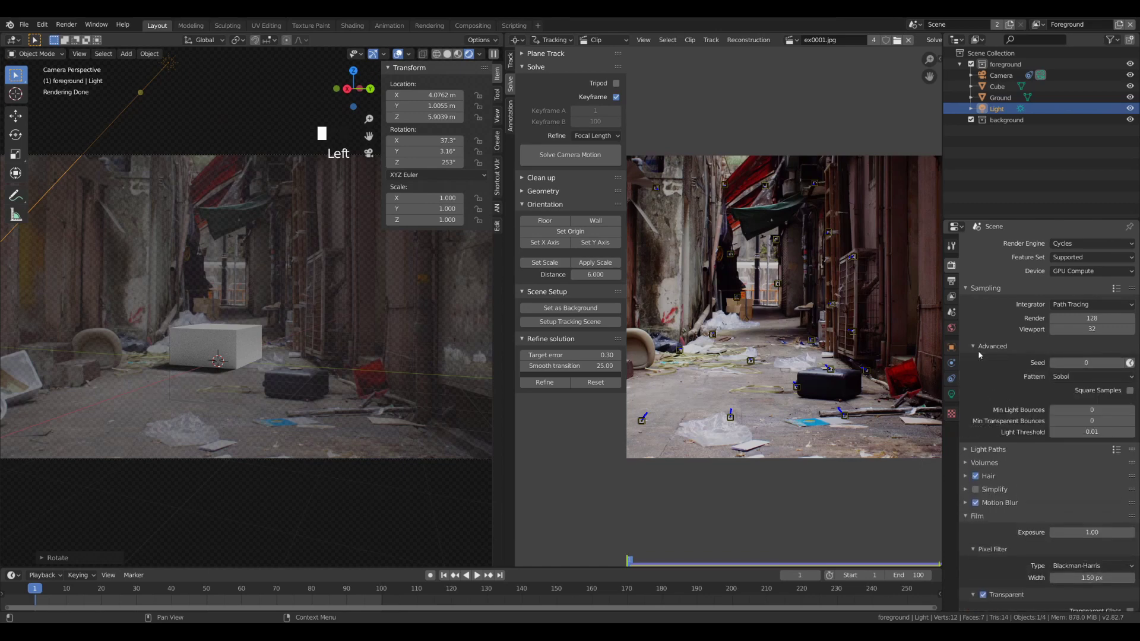
pyautogui.click(979, 348)
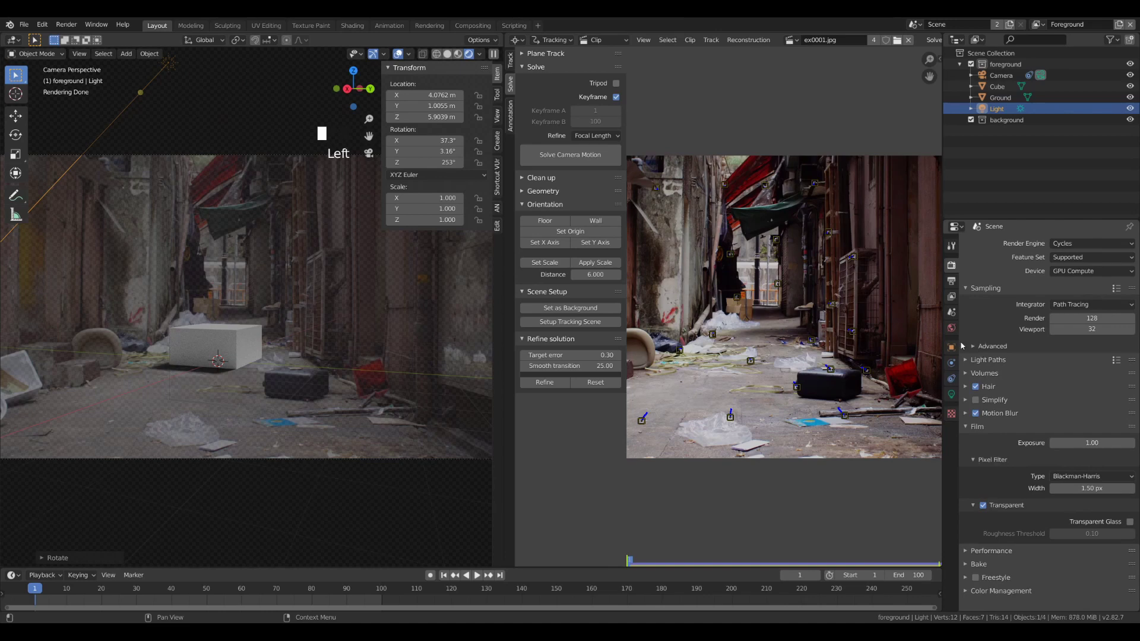
pyautogui.click(951, 281)
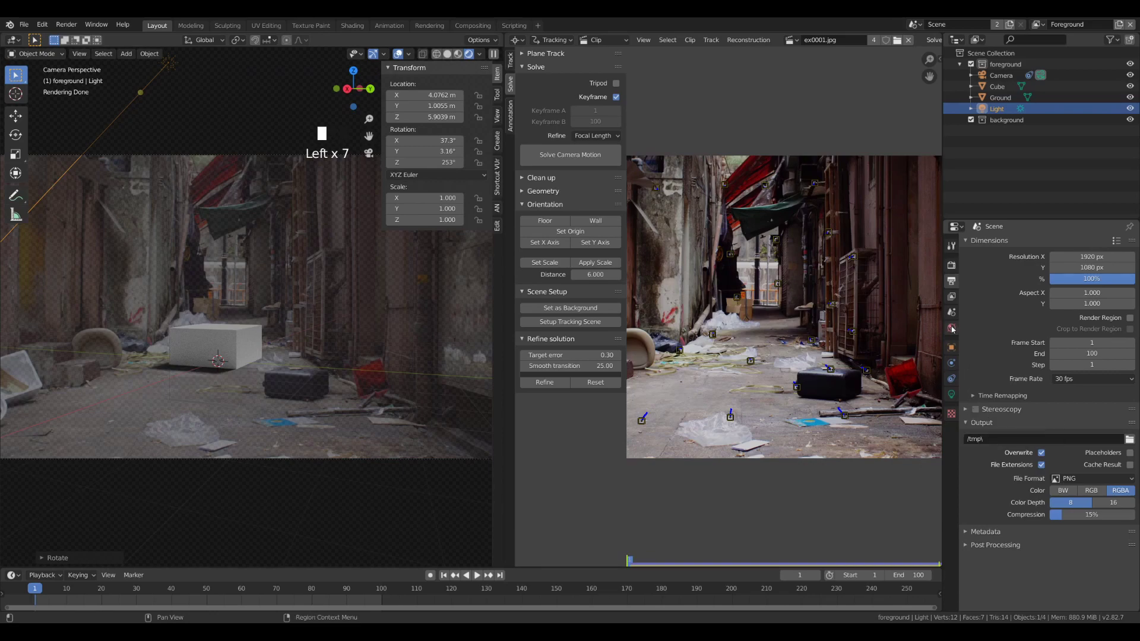
pyautogui.click(951, 296)
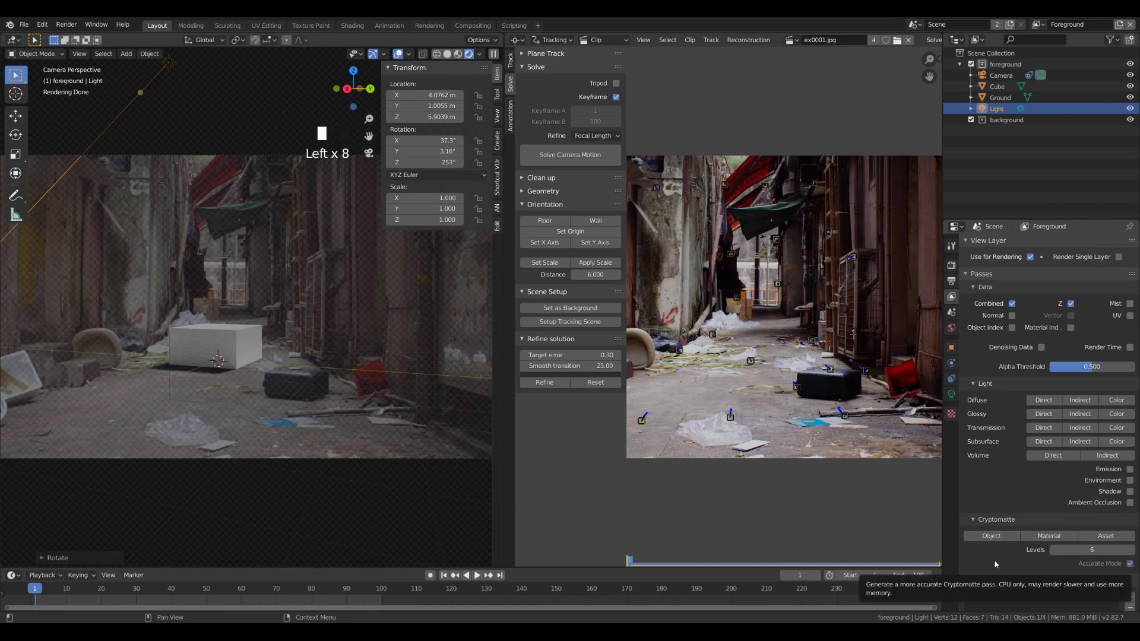
pyautogui.scroll(-4, 993, 559)
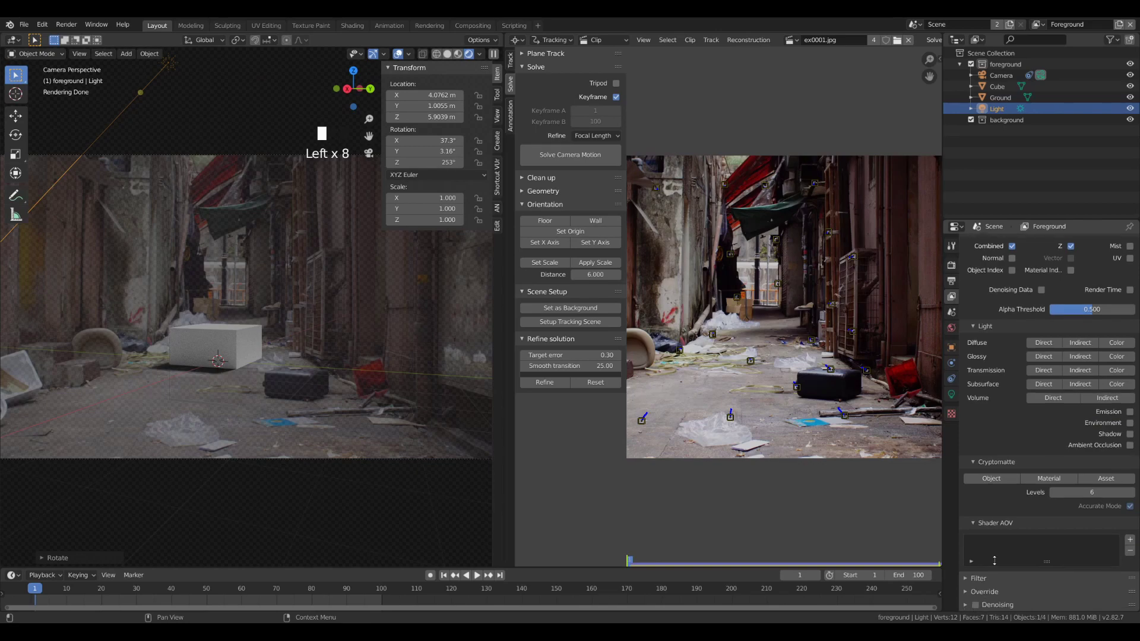
pyautogui.scroll(4, 995, 561)
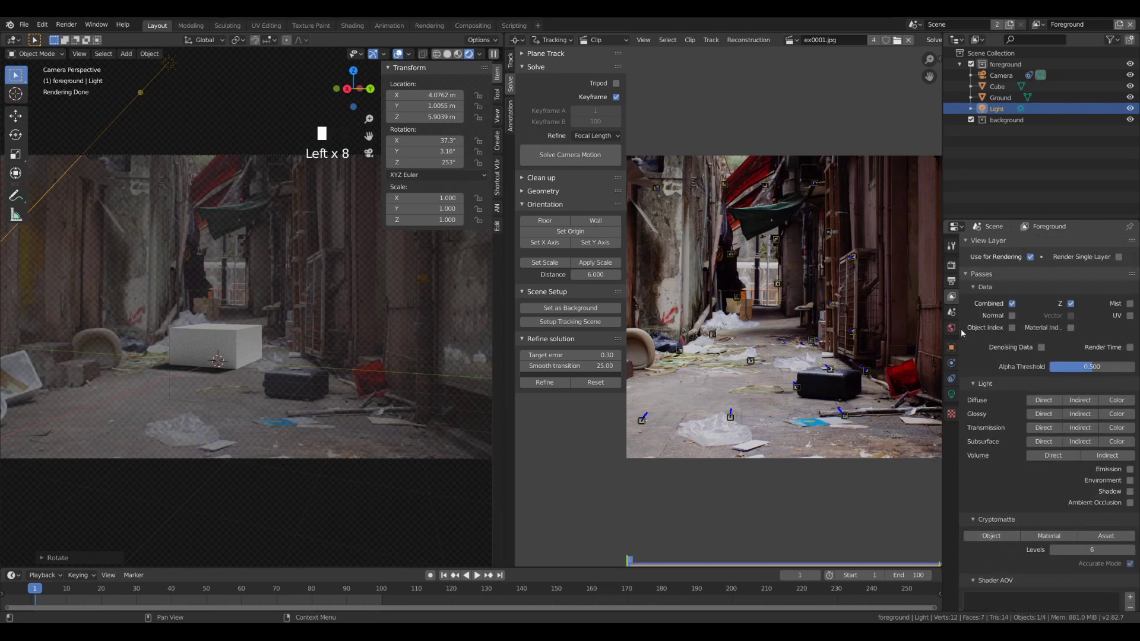
pyautogui.click(951, 313)
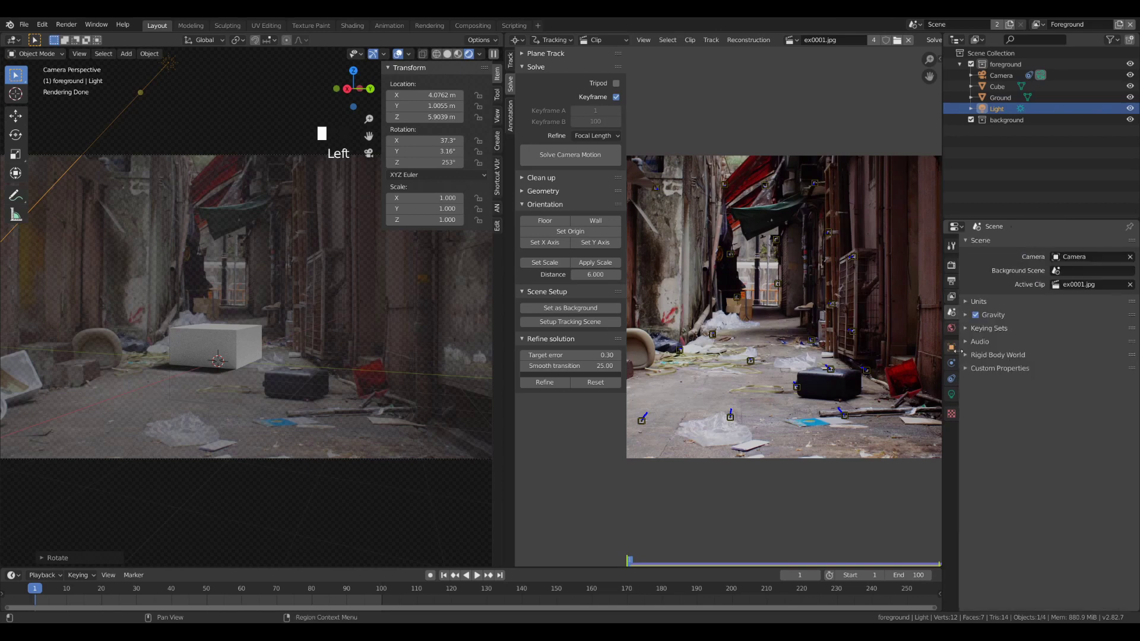
pyautogui.click(952, 328)
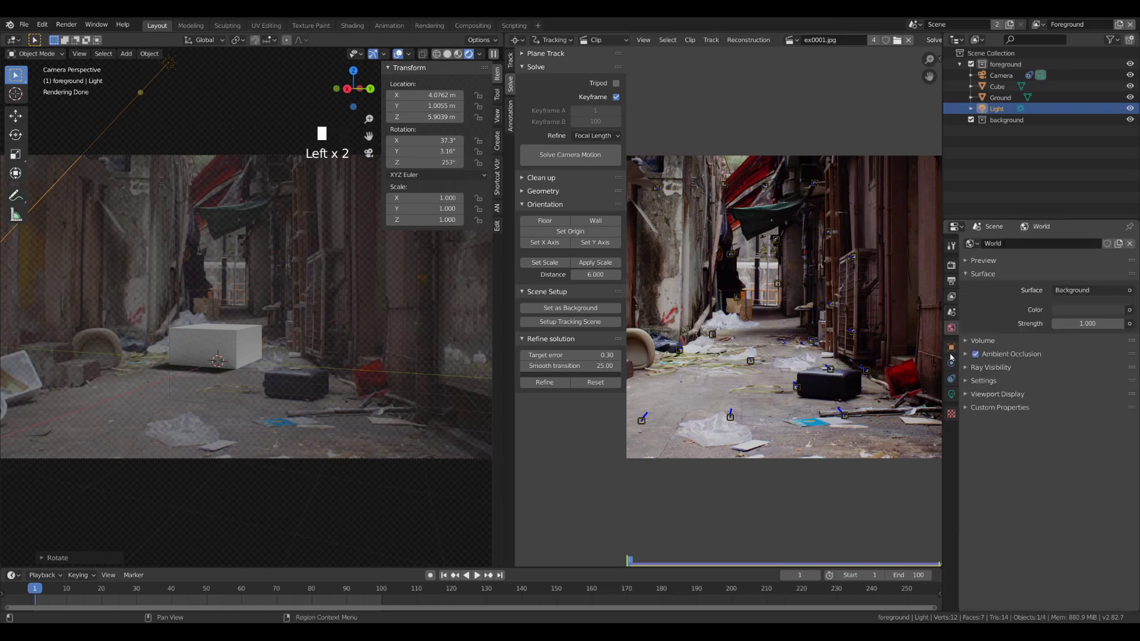
# Step: Switch to the Compositing workspace and show the scene's entire compositing node tree
pyautogui.click(473, 25)
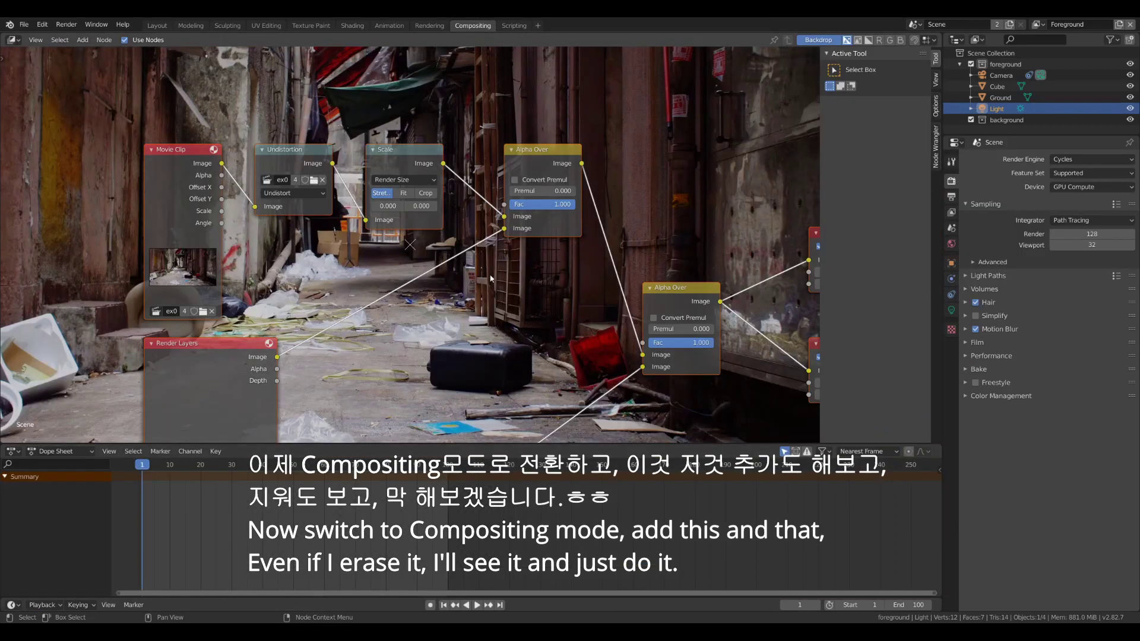
pyautogui.scroll(-4, 466, 320)
pyautogui.keyDown('shift'); pyautogui.scroll(-4, 466, 320); pyautogui.keyUp('shift')
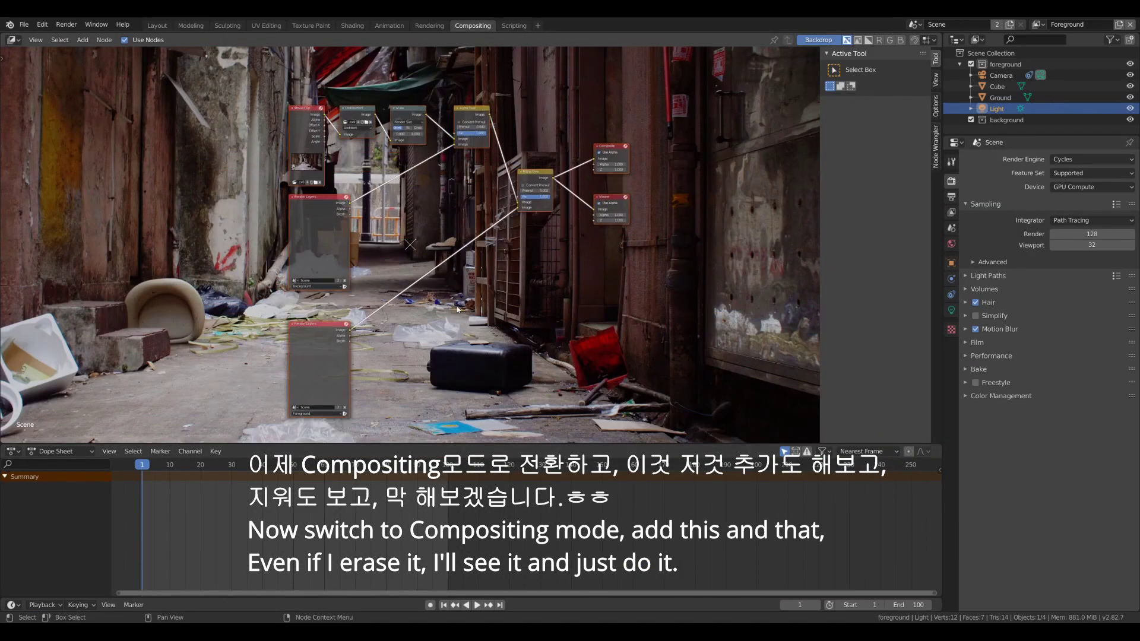
# Step: Delete all existing compositing nodes and add a Render Layers node for the Foreground view layer
pyautogui.press('a')
pyautogui.press('x')
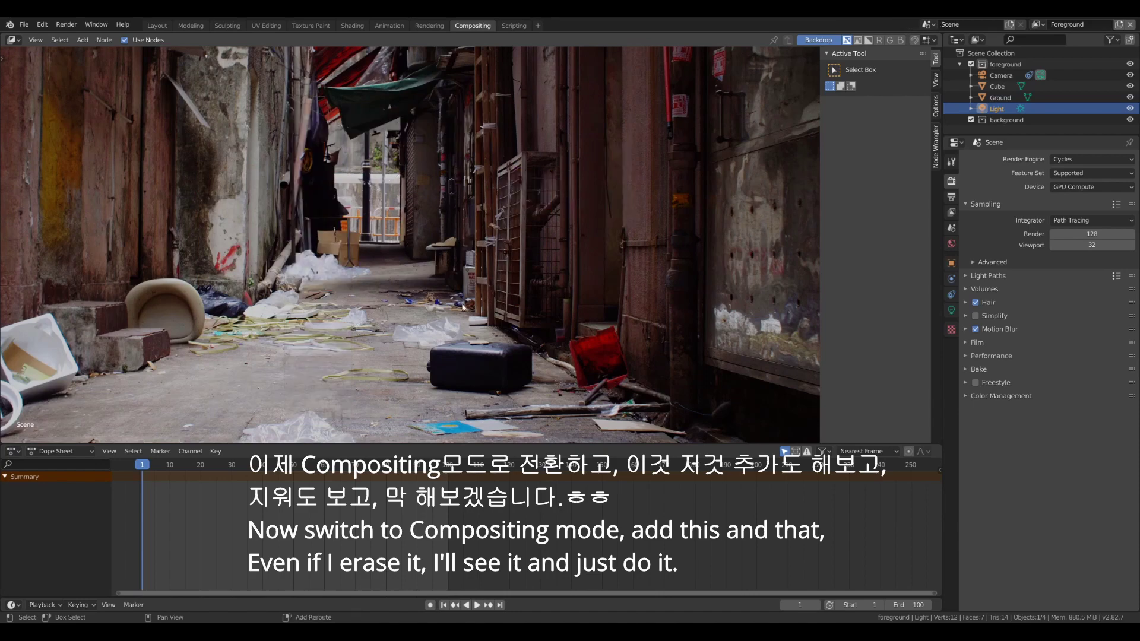
pyautogui.hotkey('shift', 'a')
pyautogui.moveTo(442, 322)
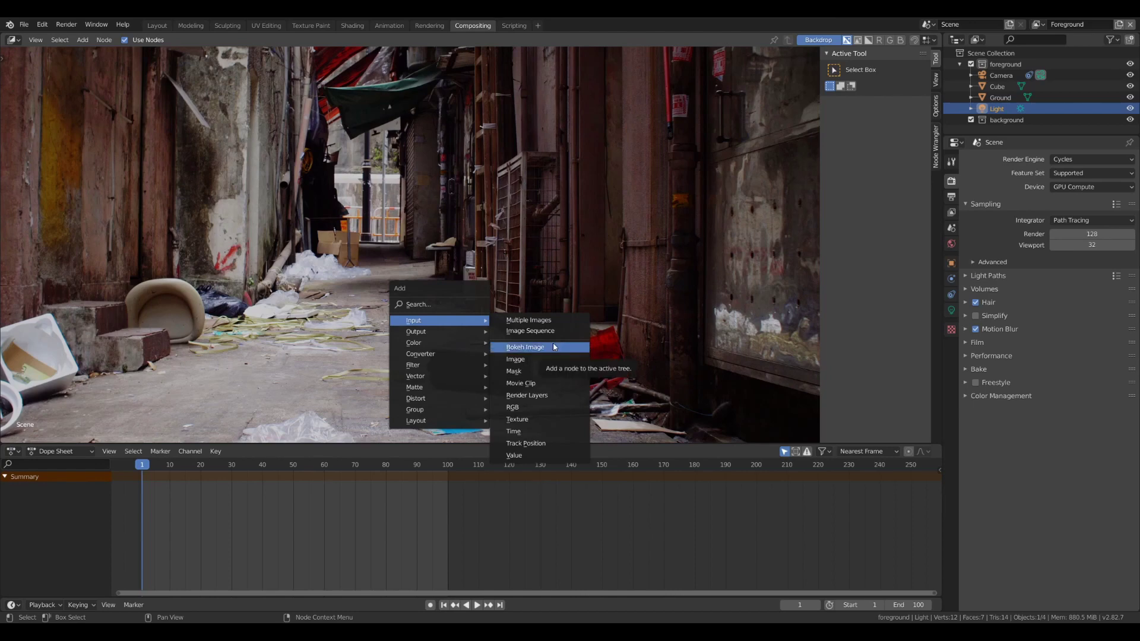
pyautogui.click(530, 395)
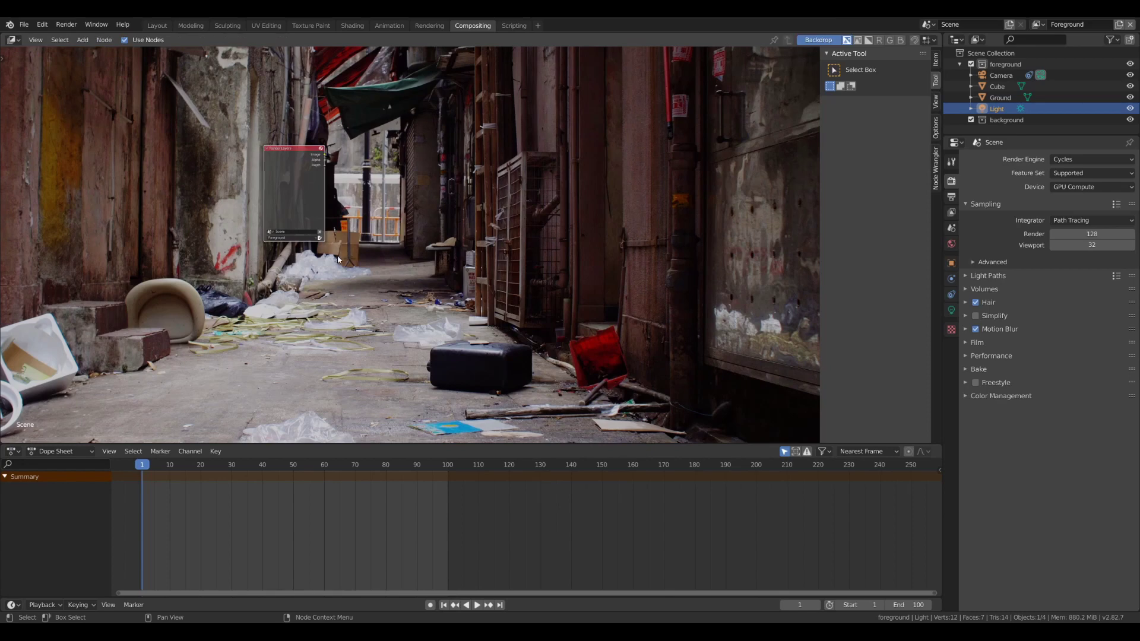
# Step: Add a Movie Clip node with the alley footage and place it below the Render Layers node
pyautogui.hotkey('shift', 'a')
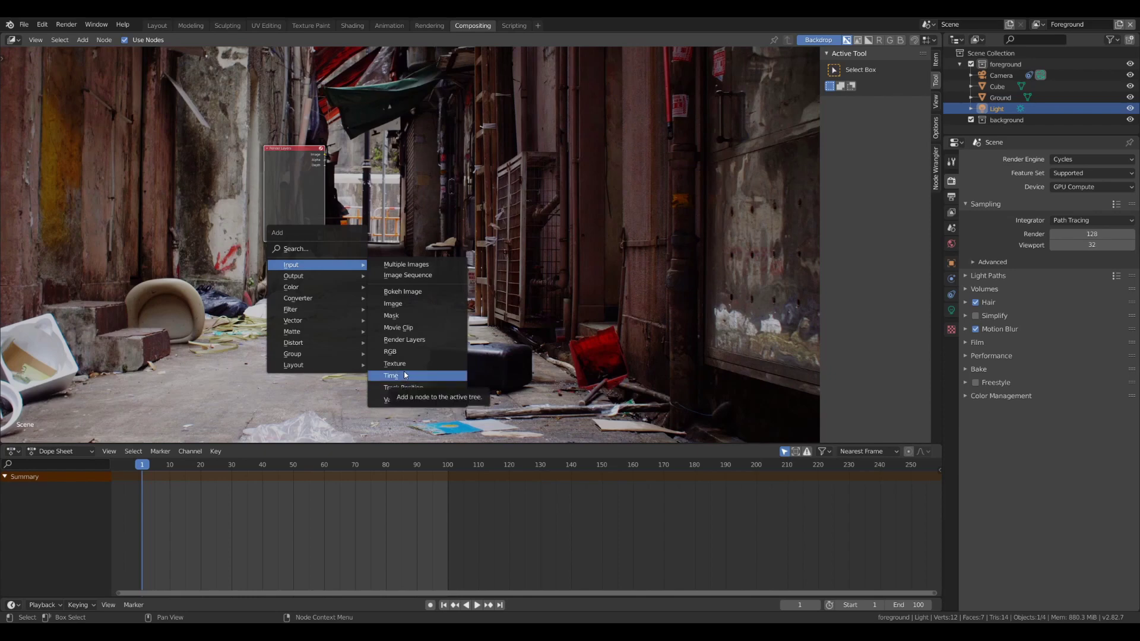
pyautogui.click(402, 327)
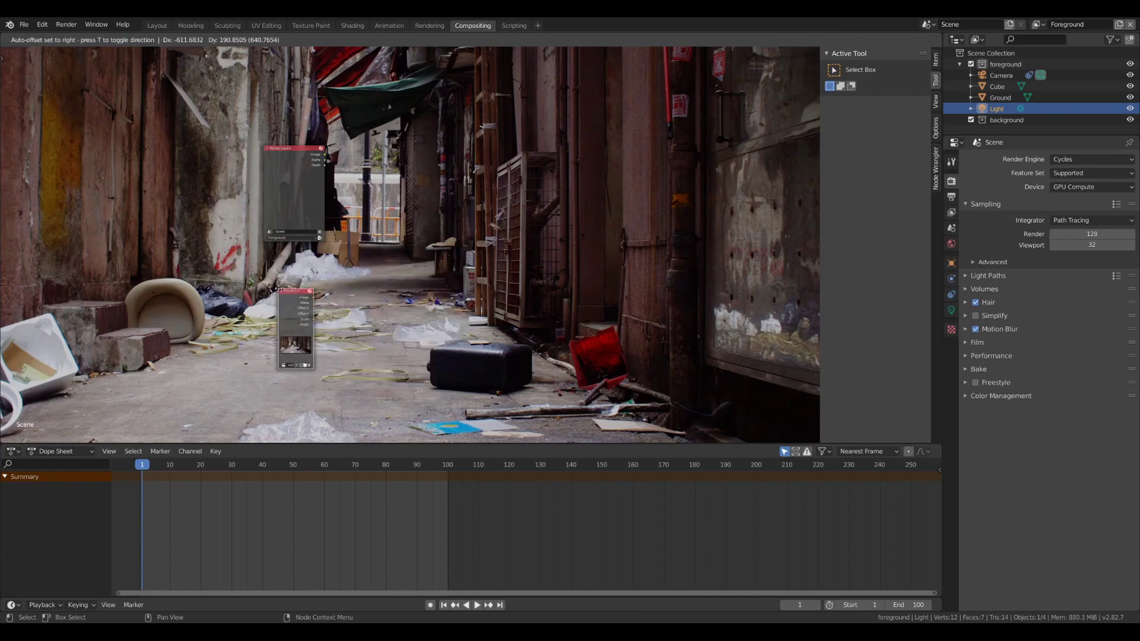
pyautogui.click(316, 285)
pyautogui.scroll(2, 315, 285)
pyautogui.press('Home')
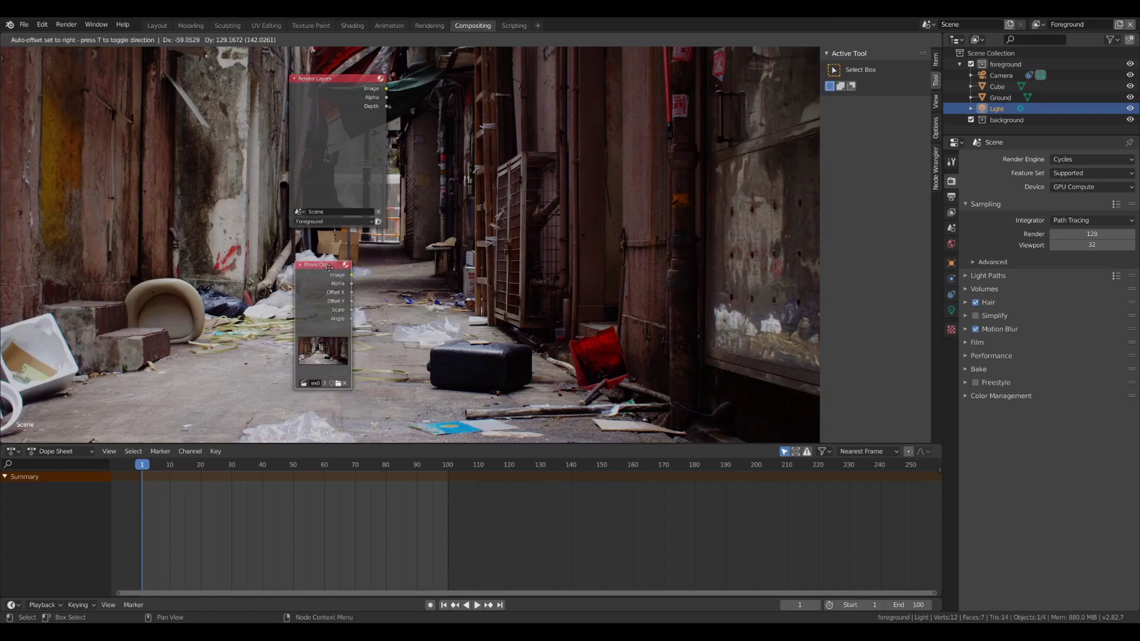
pyautogui.moveTo(341, 328); pyautogui.dragTo(322, 285)
# Step: Try to combine the Render Layers and Movie Clip images with a Mix node
pyautogui.keyDown('ctrl'); pyautogui.keyDown('shift'); pyautogui.moveTo(323, 280); pyautogui.dragTo(348, 150, button='right'); pyautogui.keyUp('shift'); pyautogui.keyUp('ctrl')
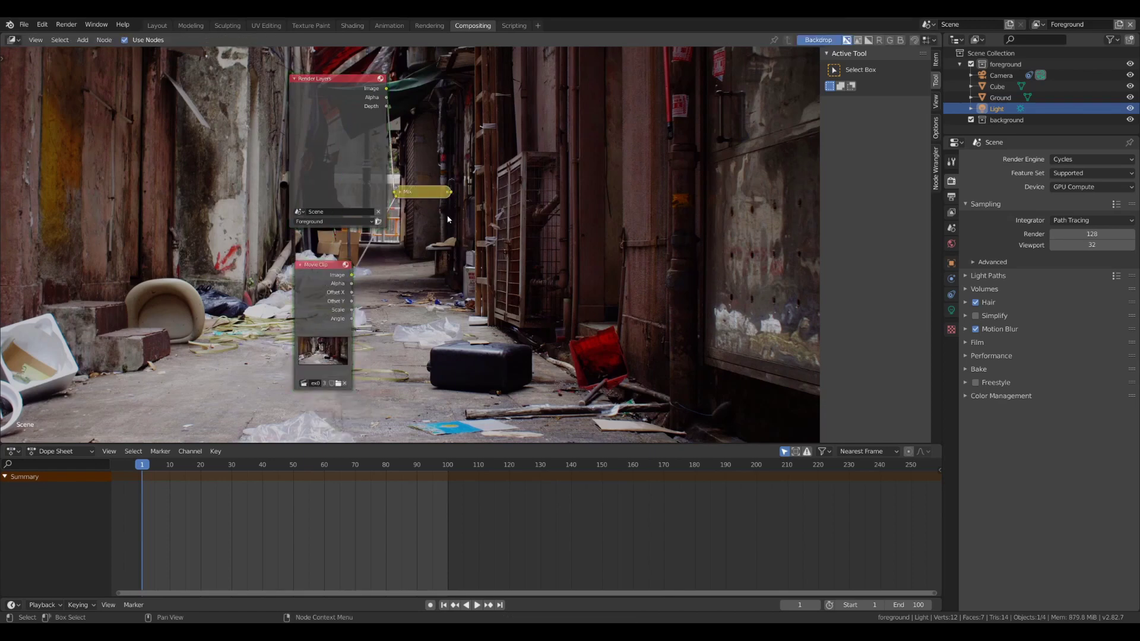
pyautogui.moveTo(414, 194); pyautogui.dragTo(510, 210)
pyautogui.press('h')
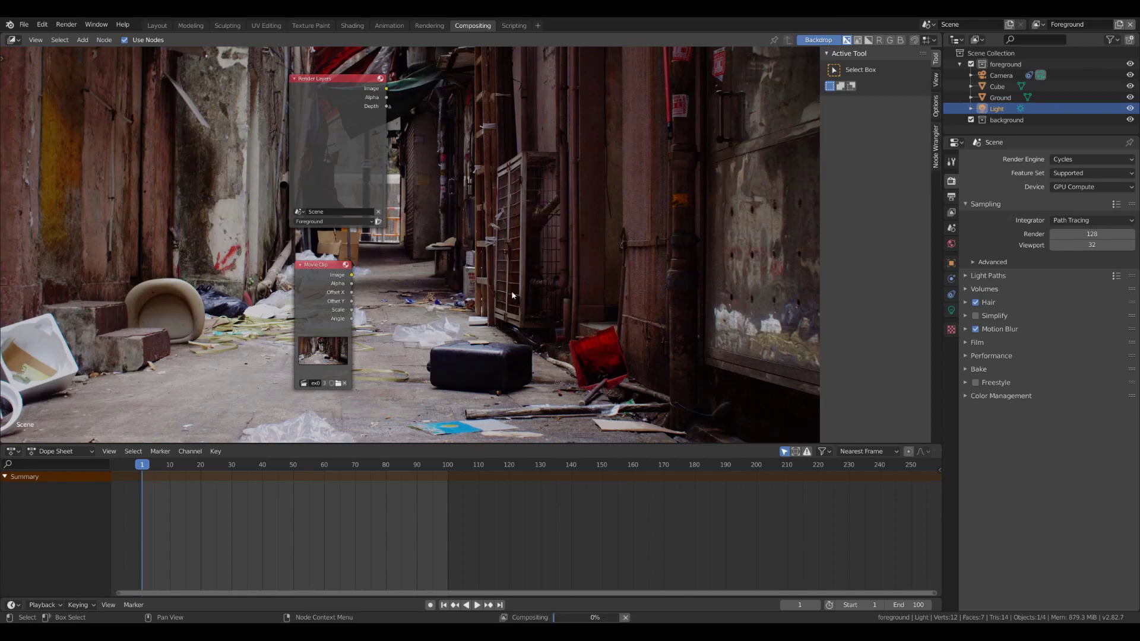
# Step: Add an Alpha Over node, linking the Movie Clip image to its first image input and the Render Layers image to its second
pyautogui.hotkey('shift', 'a')
pyautogui.moveTo(479, 300)
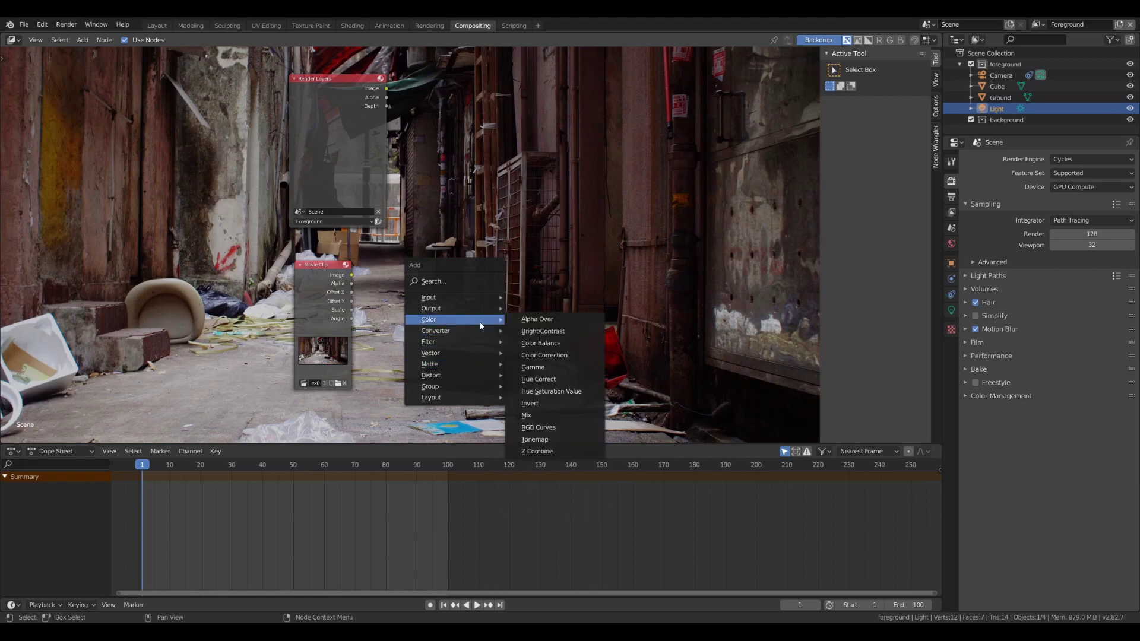
pyautogui.click(552, 321)
pyautogui.click(454, 197)
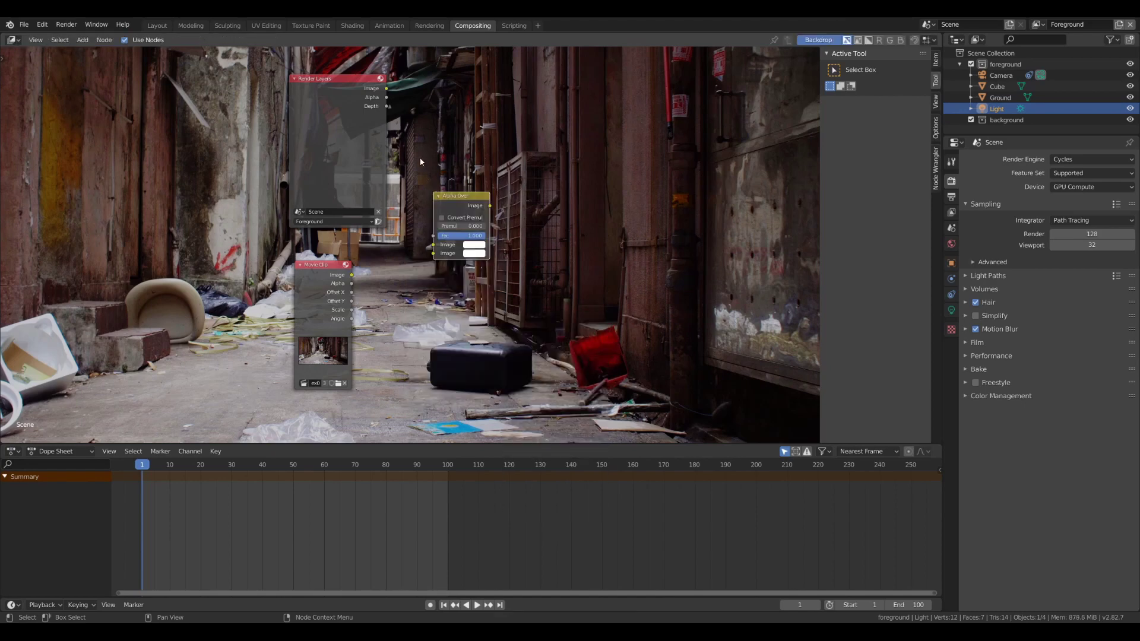
pyautogui.moveTo(386, 89); pyautogui.dragTo(432, 254)
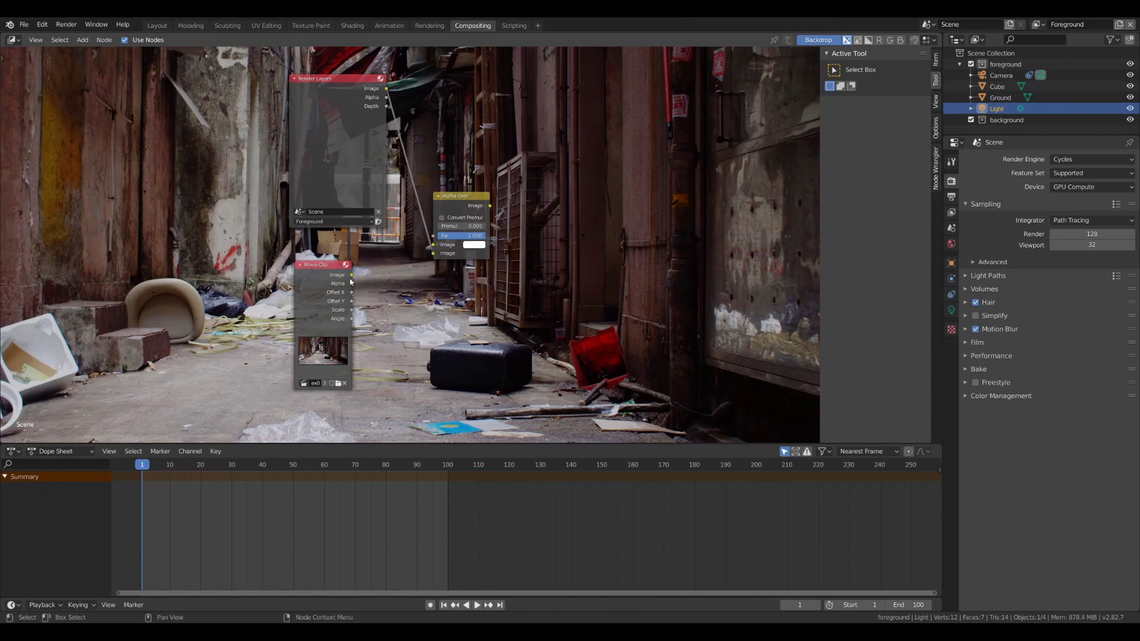
pyautogui.moveTo(350, 282); pyautogui.dragTo(433, 245)
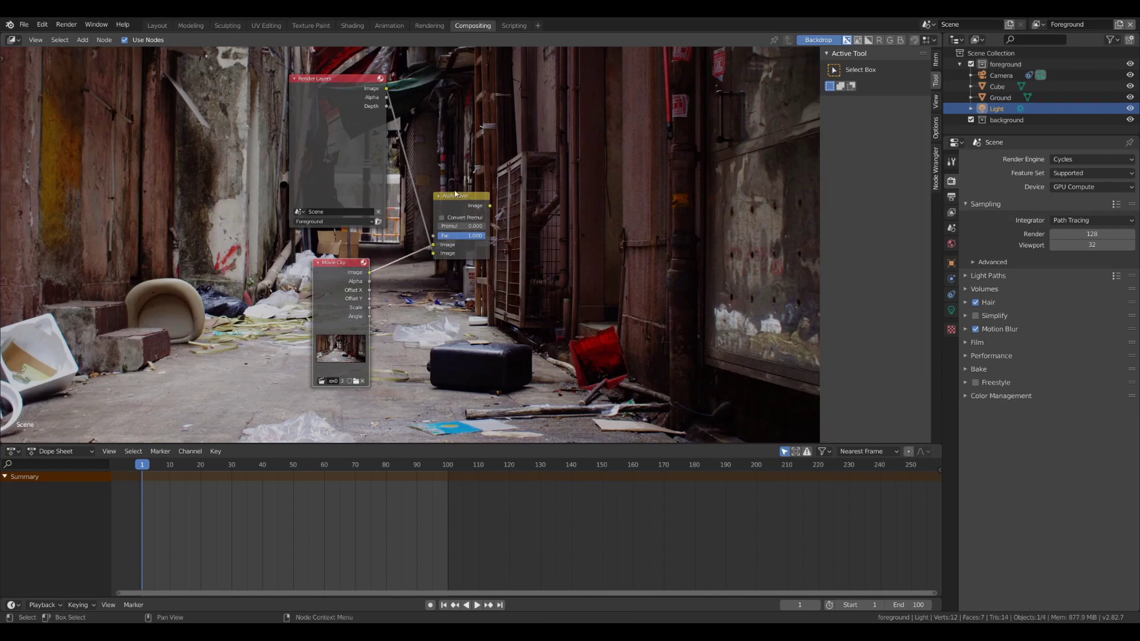
# Step: Connect the Alpha Over output to a Viewer node and tidy the positions of the Alpha Over and Movie Clip nodes
pyautogui.keyDown('ctrl'); pyautogui.keyDown('shift'); pyautogui.click(468, 208); pyautogui.keyUp('shift'); pyautogui.keyUp('ctrl')
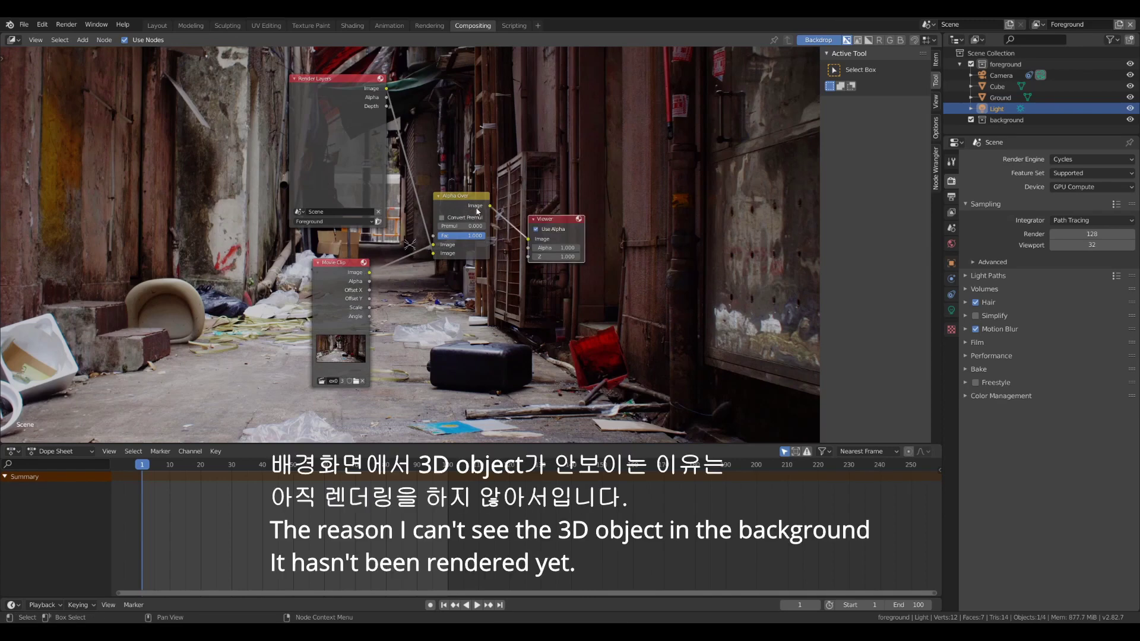
pyautogui.moveTo(465, 200); pyautogui.dragTo(451, 192)
pyautogui.moveTo(344, 270); pyautogui.dragTo(323, 273)
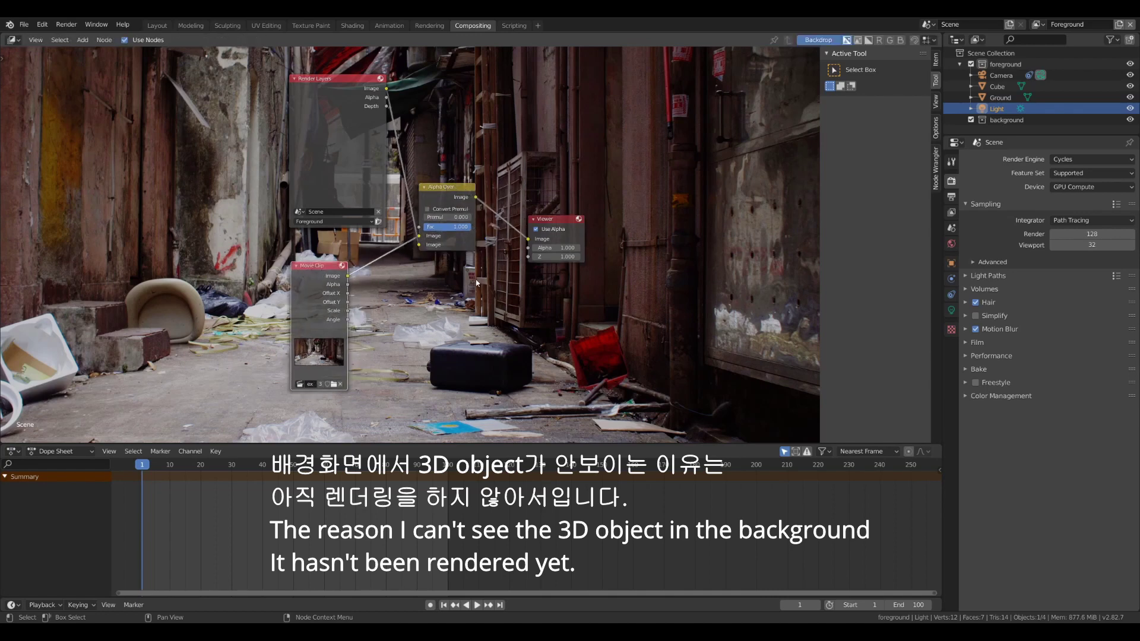
# Step: Add a Composite node above the Viewer, feed it the Alpha Over image, and render the current frame
pyautogui.hotkey('shift', 'a')
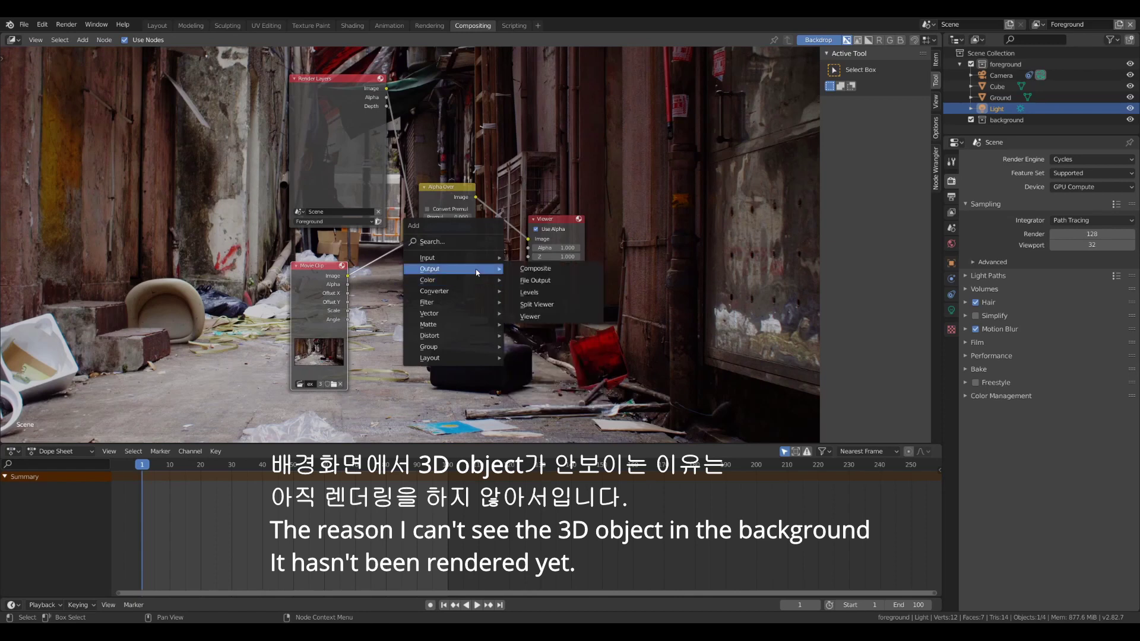
pyautogui.click(526, 269)
pyautogui.click(521, 140)
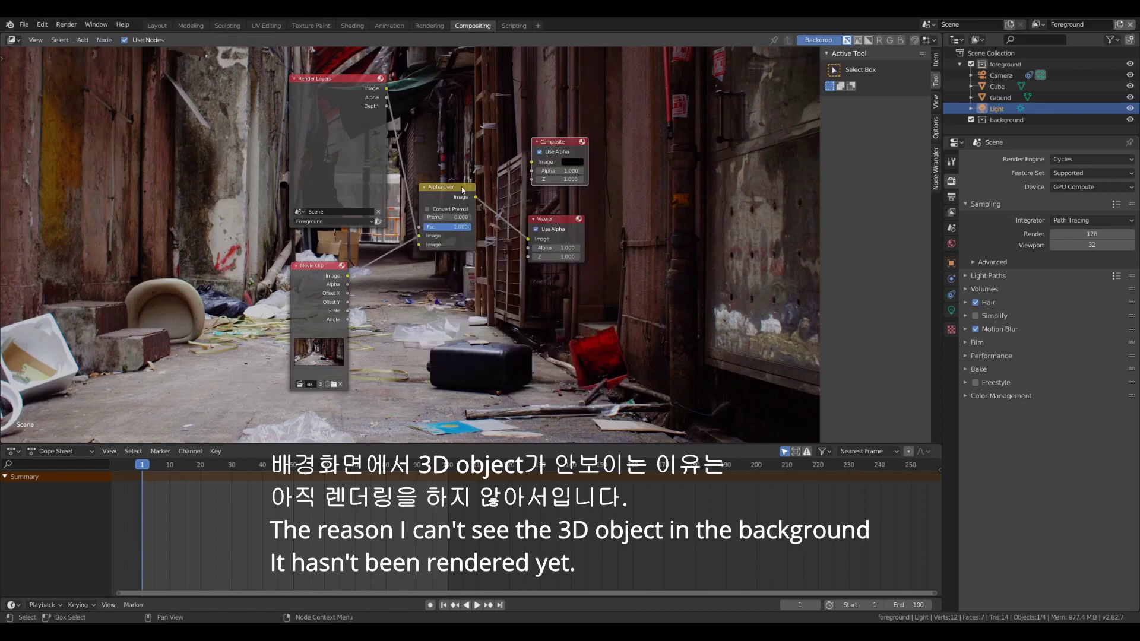
pyautogui.moveTo(479, 196); pyautogui.dragTo(537, 172)
pyautogui.moveTo(476, 197); pyautogui.dragTo(536, 165)
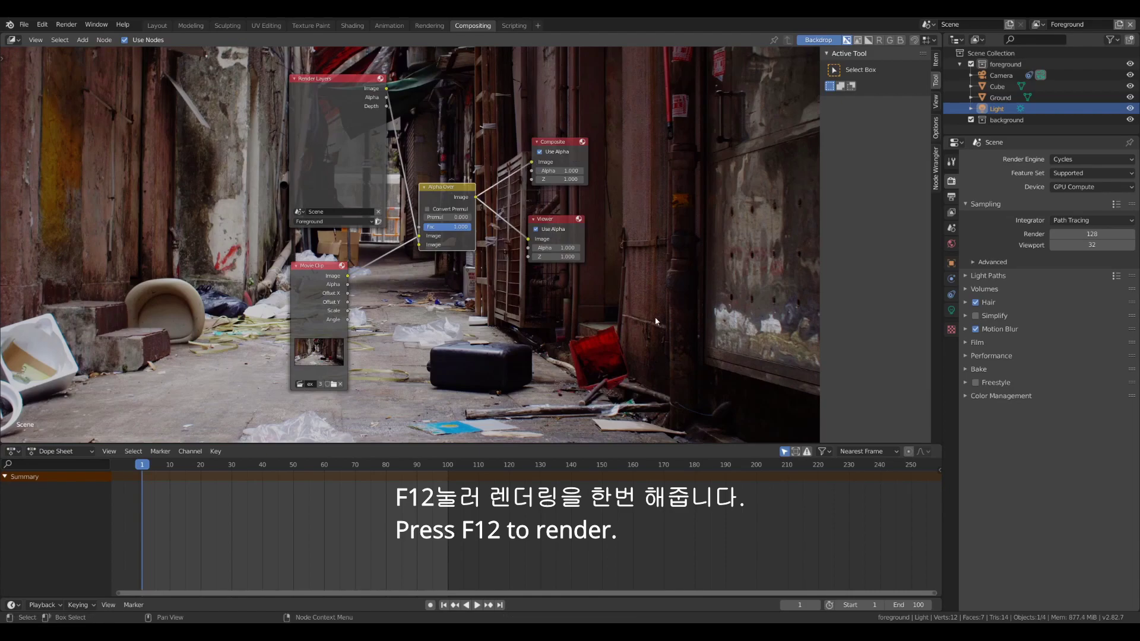
pyautogui.press('F12')
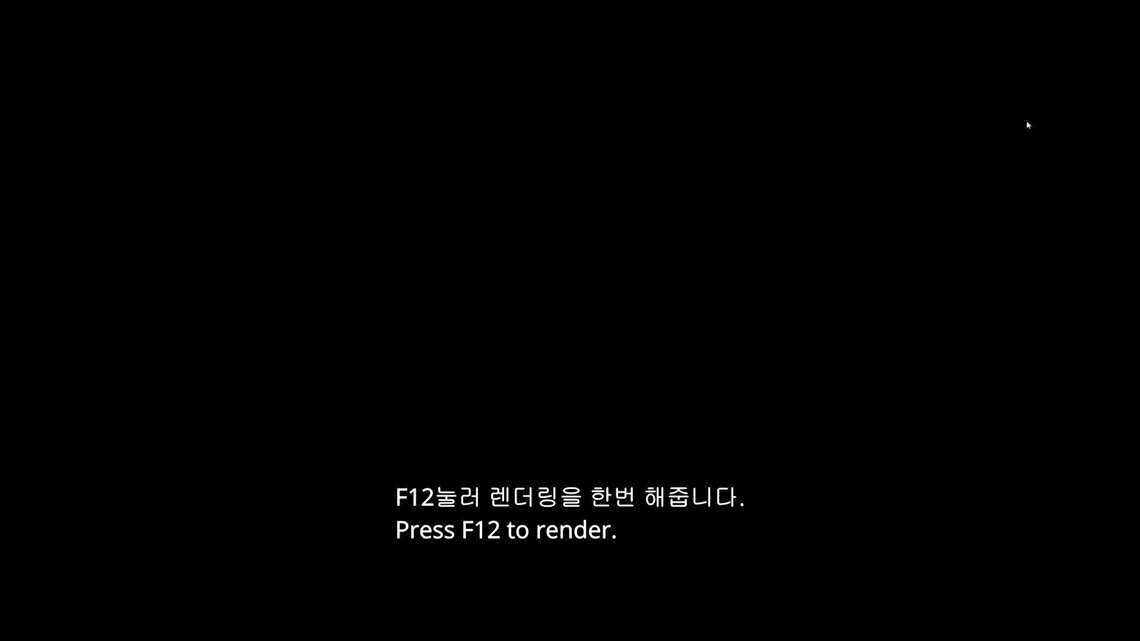
pyautogui.click(1063, 66)
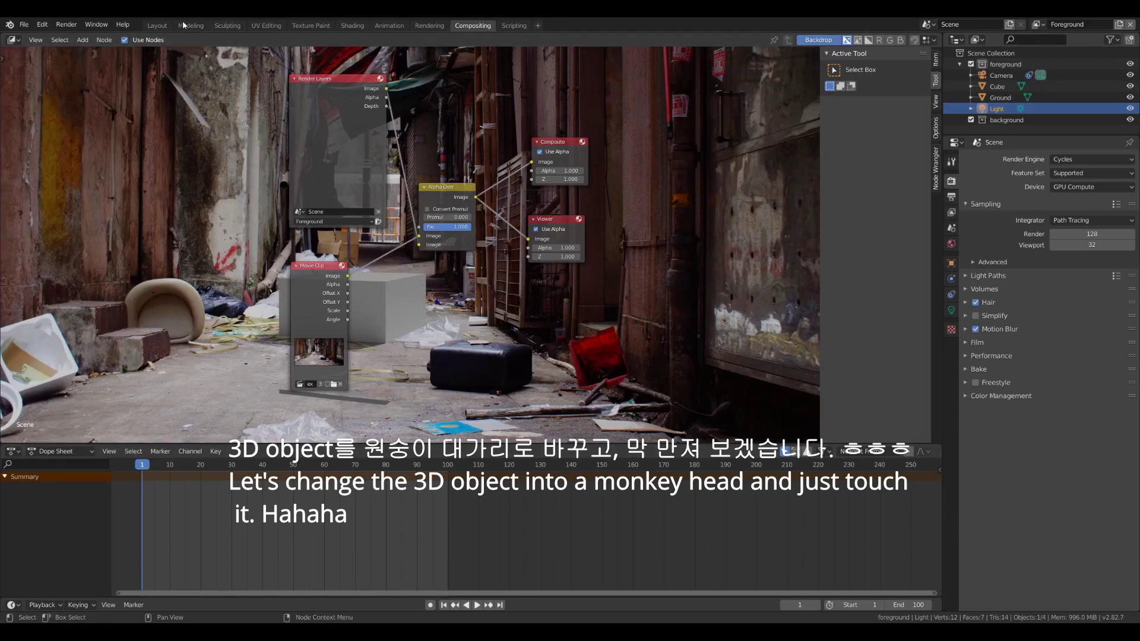
# Step: Delete the cube in the Layout workspace and add a monkey mesh in its place
pyautogui.click(156, 26)
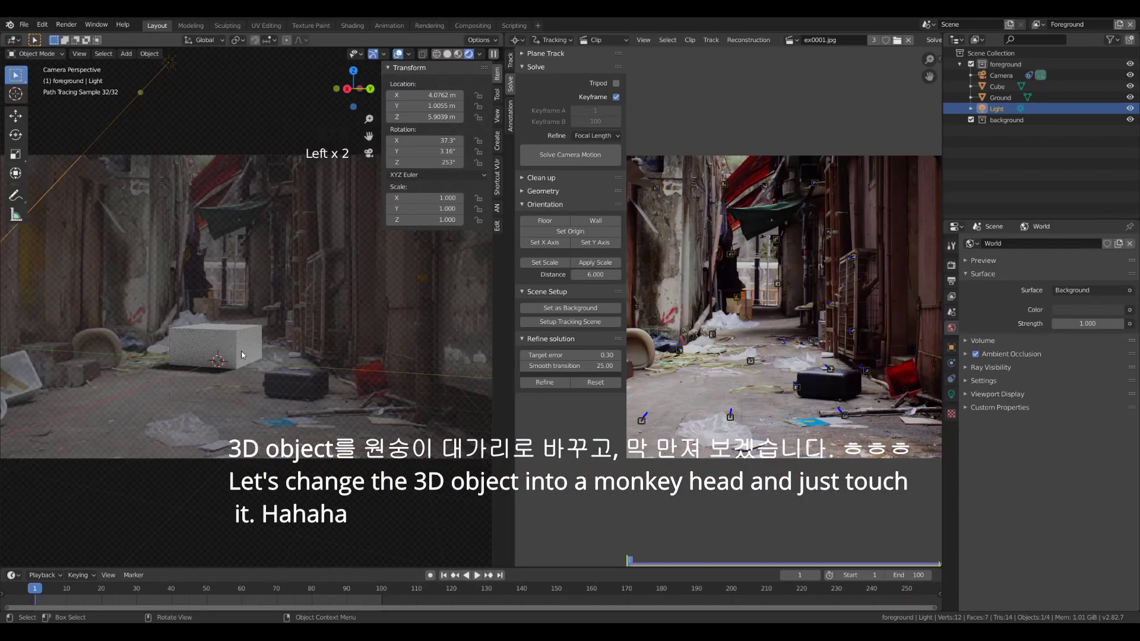
pyautogui.click(255, 362)
pyautogui.press('x')
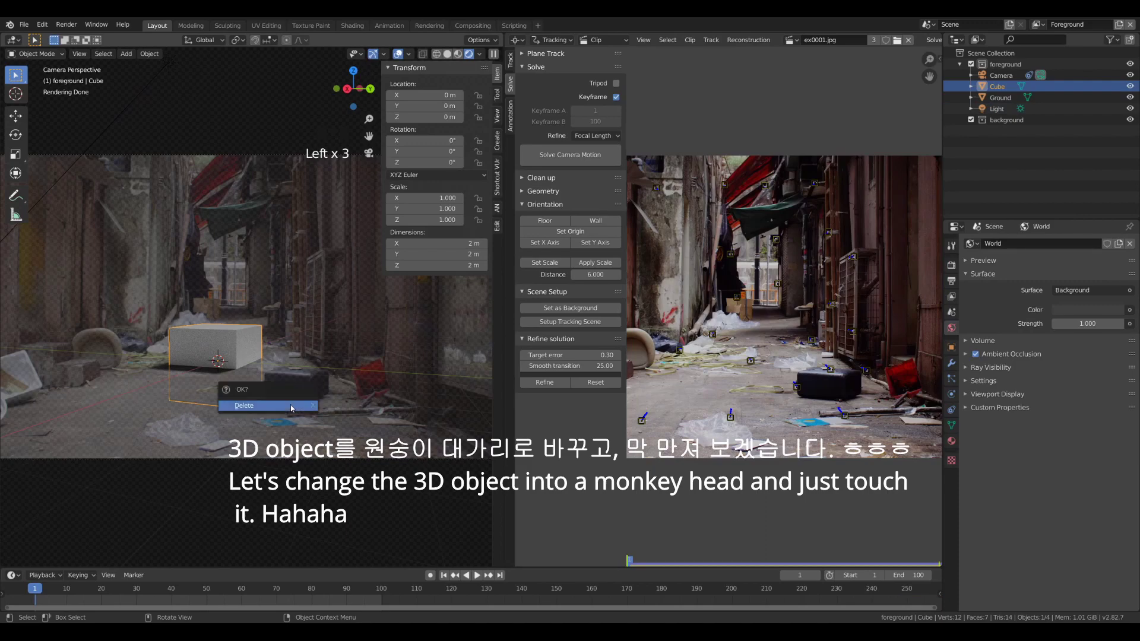
pyautogui.click(291, 408)
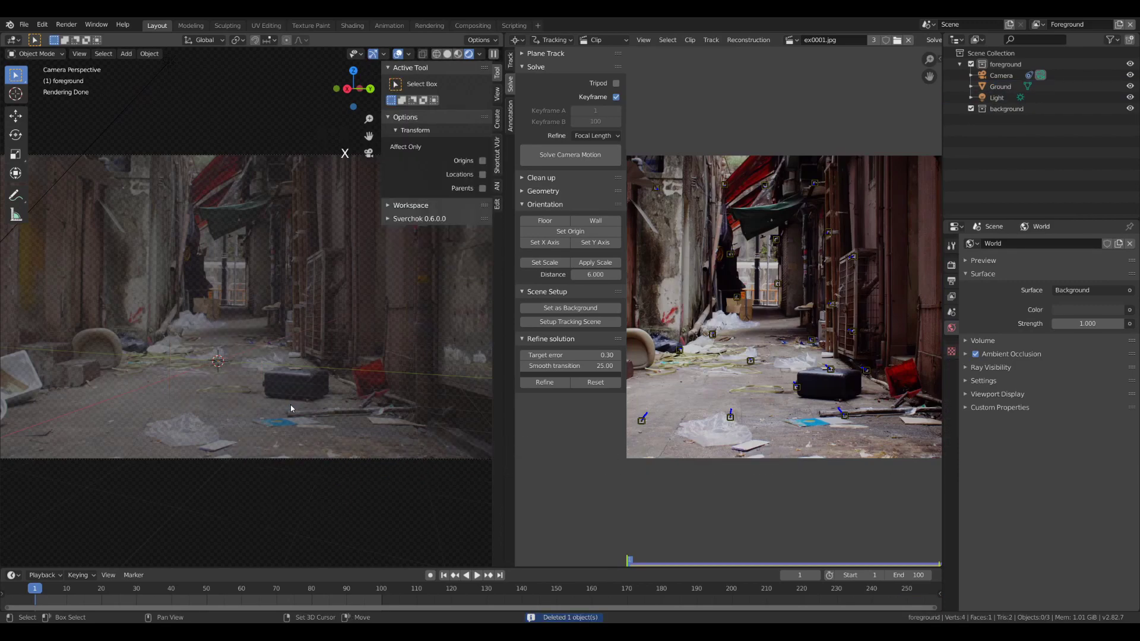
pyautogui.hotkey('shift', 'a')
pyautogui.moveTo(291, 407)
pyautogui.click(352, 272)
# Step: Rotate the monkey to about -34.4° on X and 143° on Z, and raise it to about 0.56 m on Z
pyautogui.press('r')
pyautogui.press('x')
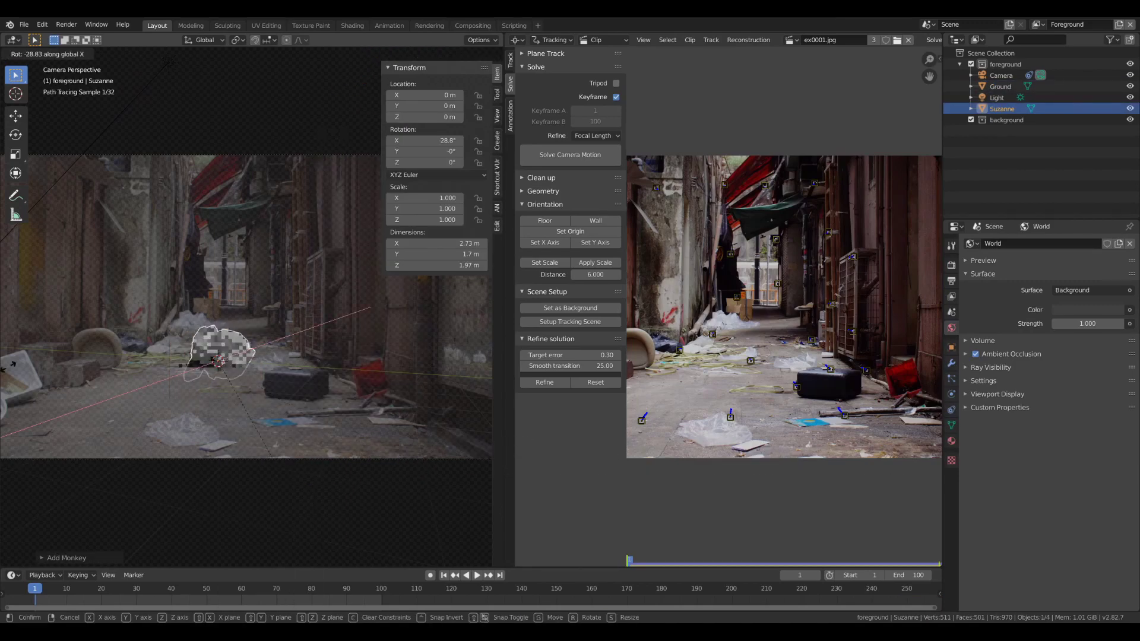
pyautogui.click(336, 354)
pyautogui.press('g')
pyautogui.press('z')
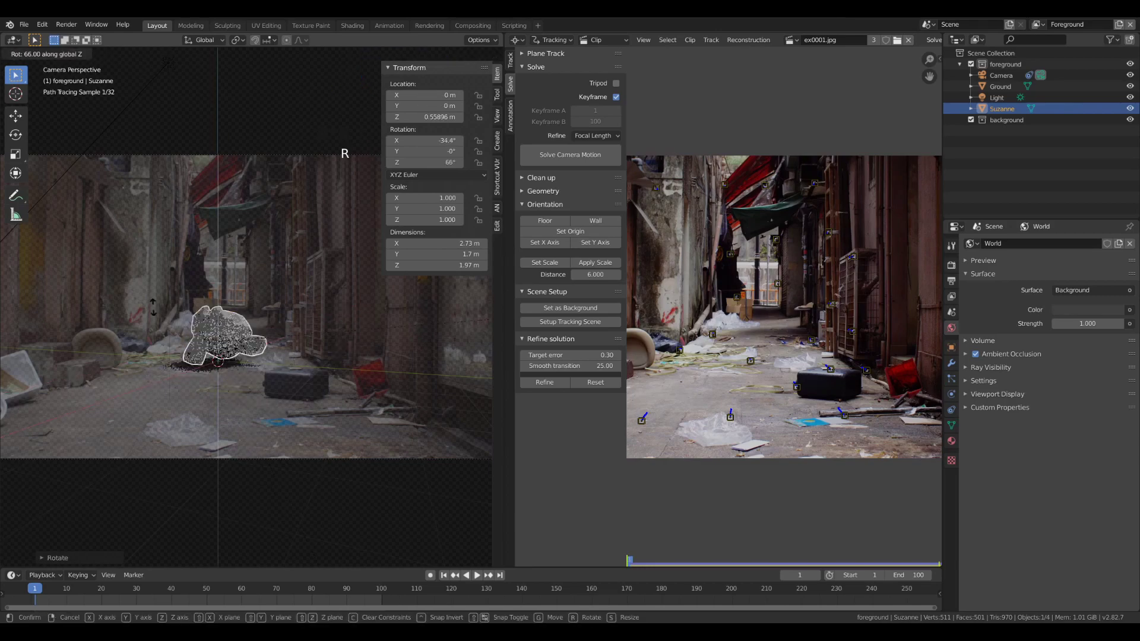
pyautogui.click(343, 156)
pyautogui.press('r')
pyautogui.press('z')
pyautogui.click(60, 366)
pyautogui.click(951, 363)
pyautogui.click(1003, 244)
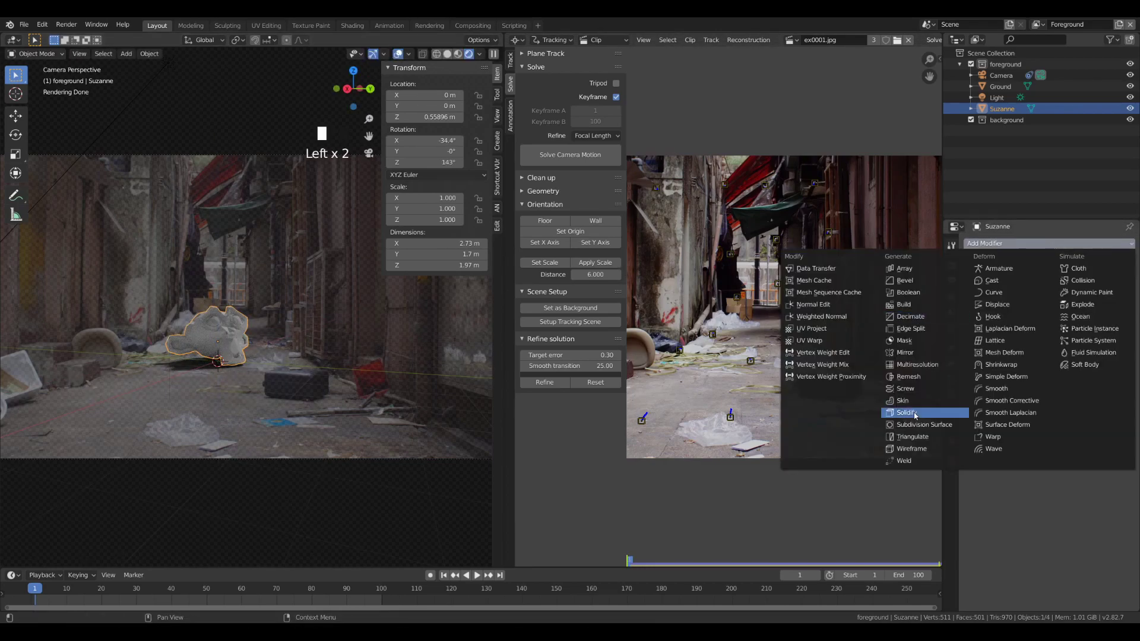
pyautogui.click(916, 413)
pyautogui.click(1127, 285)
# Step: Add a Subdivision Surface modifier to the monkey with Render and Viewport subdivisions both set to 3
pyautogui.click(1003, 243)
pyautogui.click(920, 426)
pyautogui.click(1039, 353)
pyautogui.click(1039, 352)
pyautogui.click(1041, 342)
# Step: Rotate the monkey around the global X axis to an X rotation of about 38.5° and lower it slightly along Z
pyautogui.scroll(6, 263, 355)
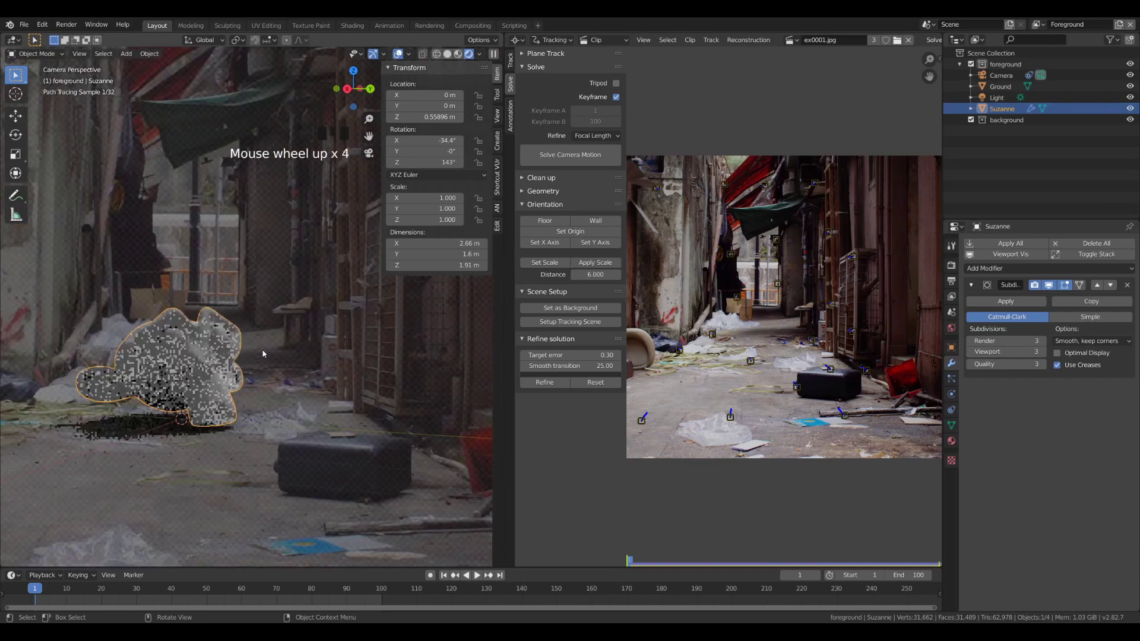
pyautogui.click(215, 402)
pyautogui.press('r')
pyautogui.press('x')
pyautogui.click(224, 398)
pyautogui.press('g')
pyautogui.press('z')
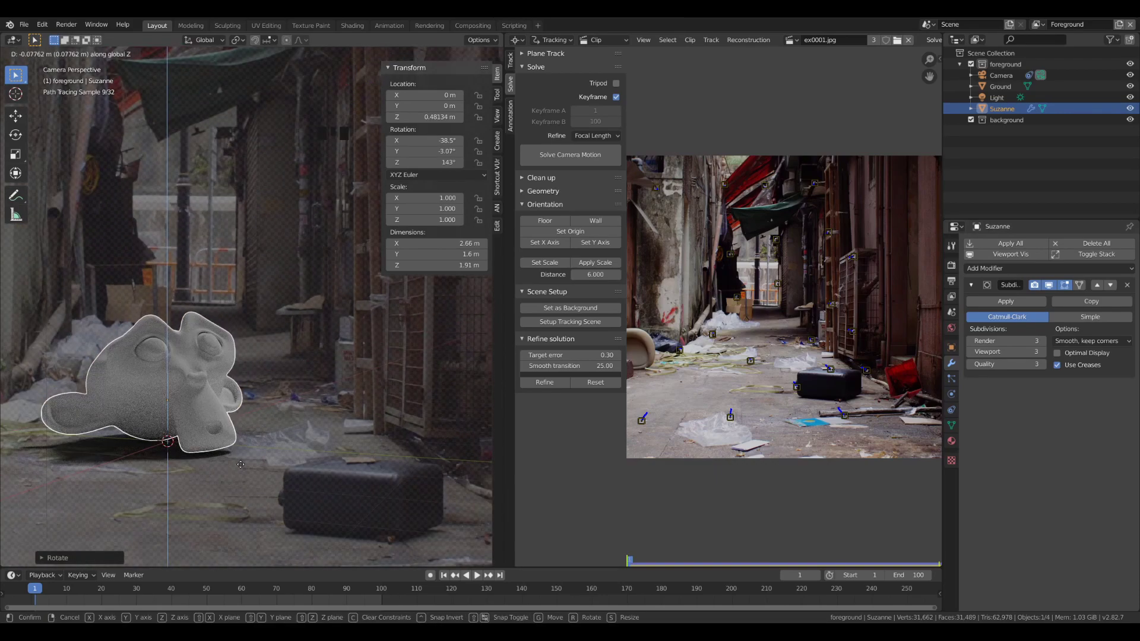
pyautogui.click(225, 405)
pyautogui.scroll(-3, 265, 258)
# Step: Switch to the Compositing workspace and move the Render Layers and Movie Clip nodes farther away from the Alpha Over node
pyautogui.click(469, 24)
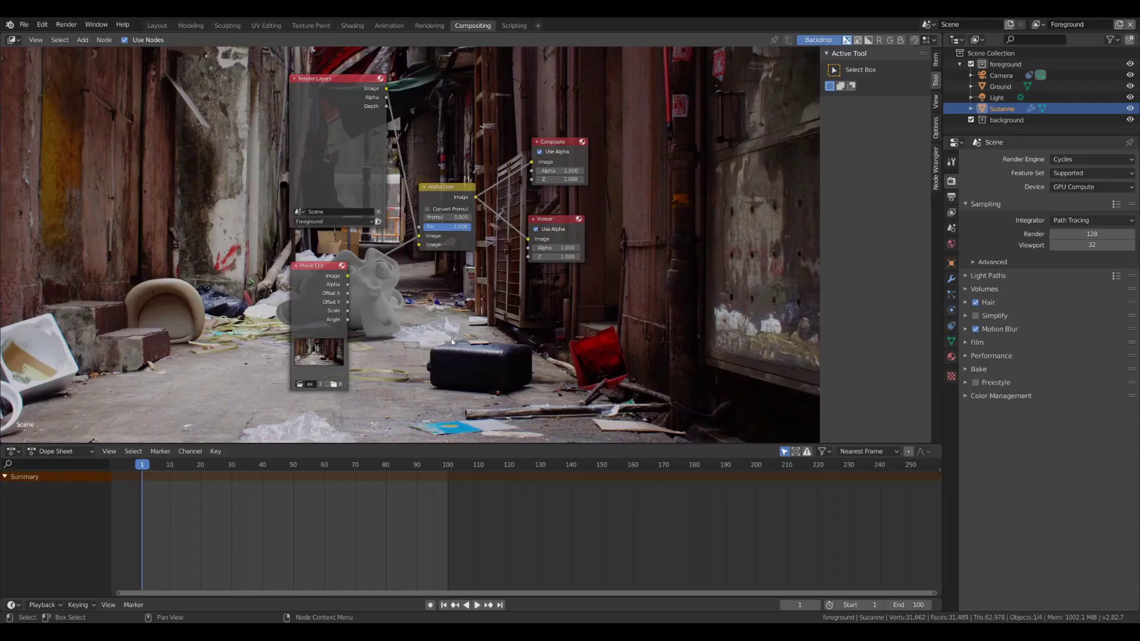
pyautogui.moveTo(328, 78); pyautogui.dragTo(305, 92)
pyautogui.moveTo(315, 266); pyautogui.dragTo(238, 290)
pyautogui.moveTo(305, 93); pyautogui.dragTo(213, 125)
# Step: Insert a Bright/Contrast node between Render Layers and Alpha Over, lower its brightness, and set its contrast to about 4.7
pyautogui.hotkey('shift', 'a')
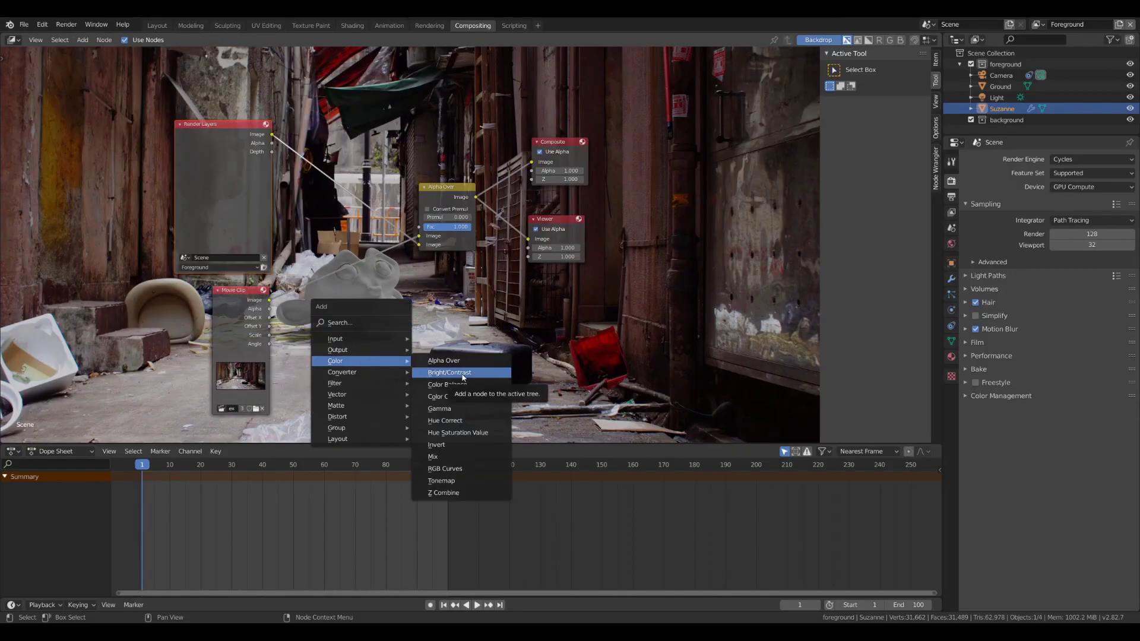
pyautogui.click(449, 372)
pyautogui.click(332, 166)
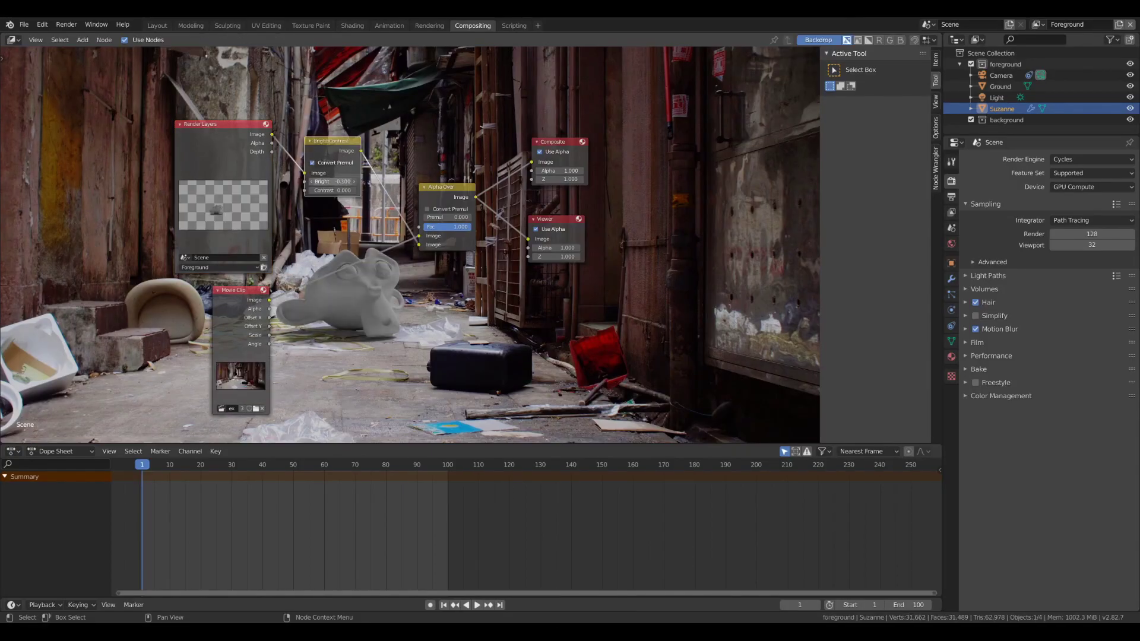
pyautogui.moveTo(333, 190); pyautogui.dragTo(361, 190)
pyautogui.moveTo(223, 124); pyautogui.dragTo(152, 109)
pyautogui.moveTo(331, 141); pyautogui.dragTo(240, 117)
# Step: Insert a Color Balance node between Bright/Contrast and Alpha Over and adjust its color wheels to tint the monkey olive green
pyautogui.hotkey('shift', 'a')
pyautogui.moveTo(306, 280)
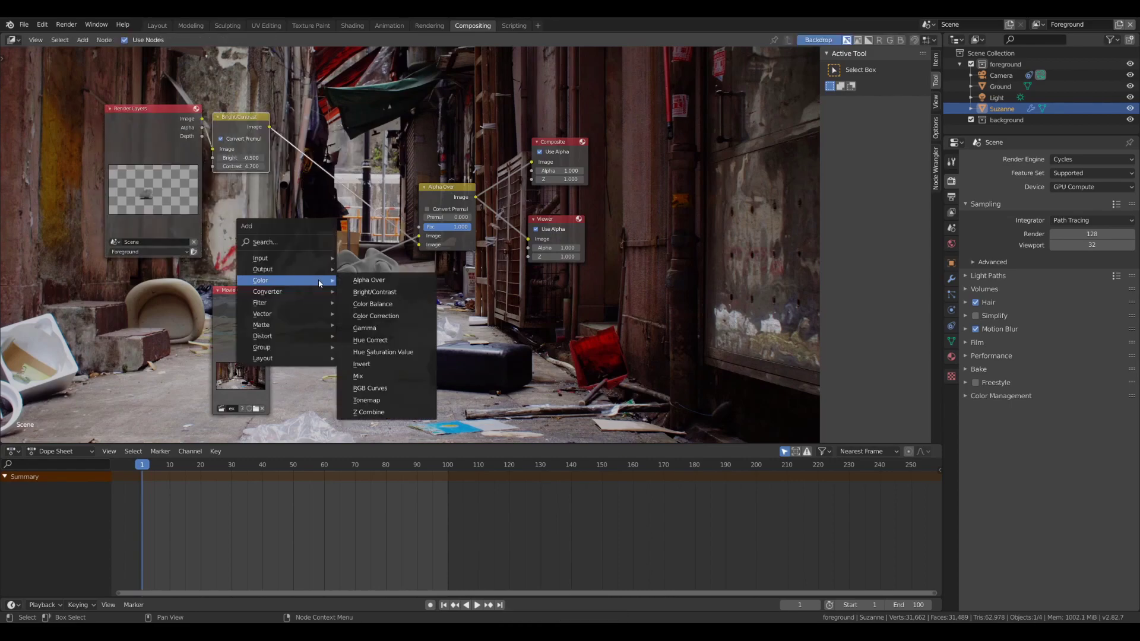
pyautogui.click(374, 304)
pyautogui.click(355, 122)
pyautogui.moveTo(353, 119)
pyautogui.mouseDown()
pyautogui.moveTo(327, 118)
pyautogui.moveTo(431, 118)
pyautogui.mouseUp()
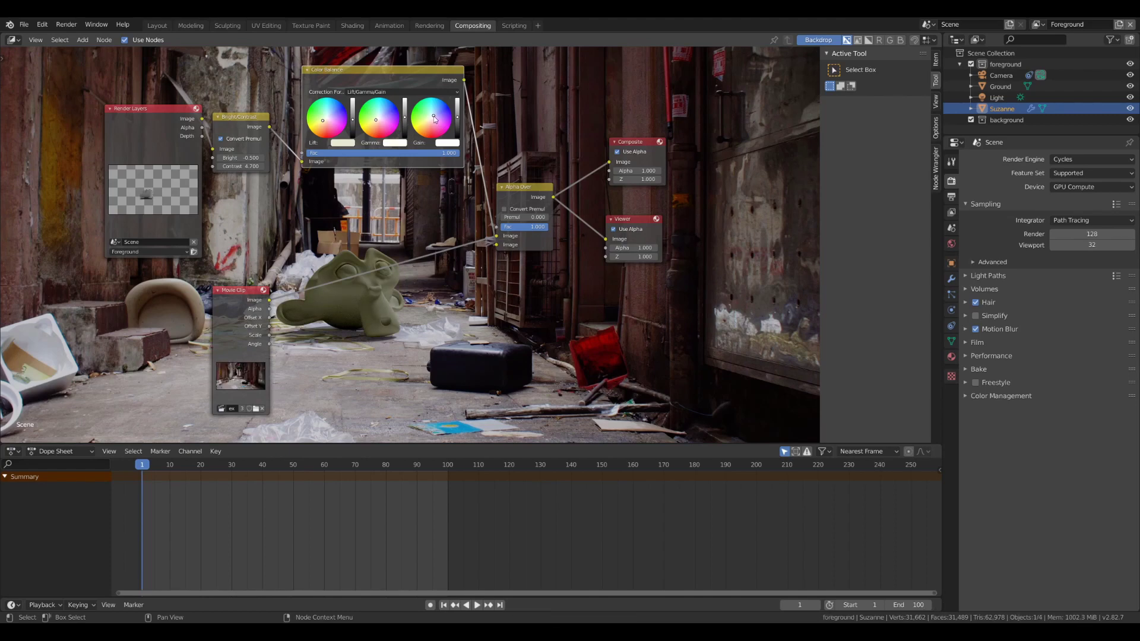
# Step: Darken the monkey by setting the Bright/Contrast node's brightness to about -2.83 and reducing its contrast
pyautogui.moveTo(241, 158)
pyautogui.mouseDown()
pyautogui.moveTo(223, 158)
pyautogui.moveTo(244, 156)
pyautogui.mouseUp()
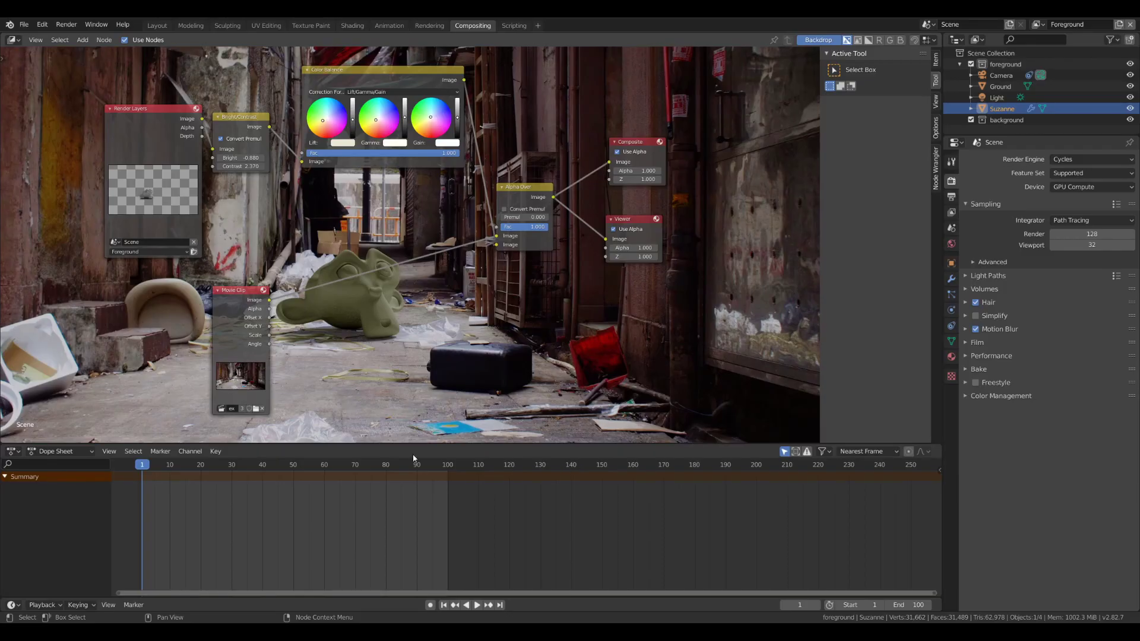
pyautogui.moveTo(241, 167); pyautogui.dragTo(124, 158)
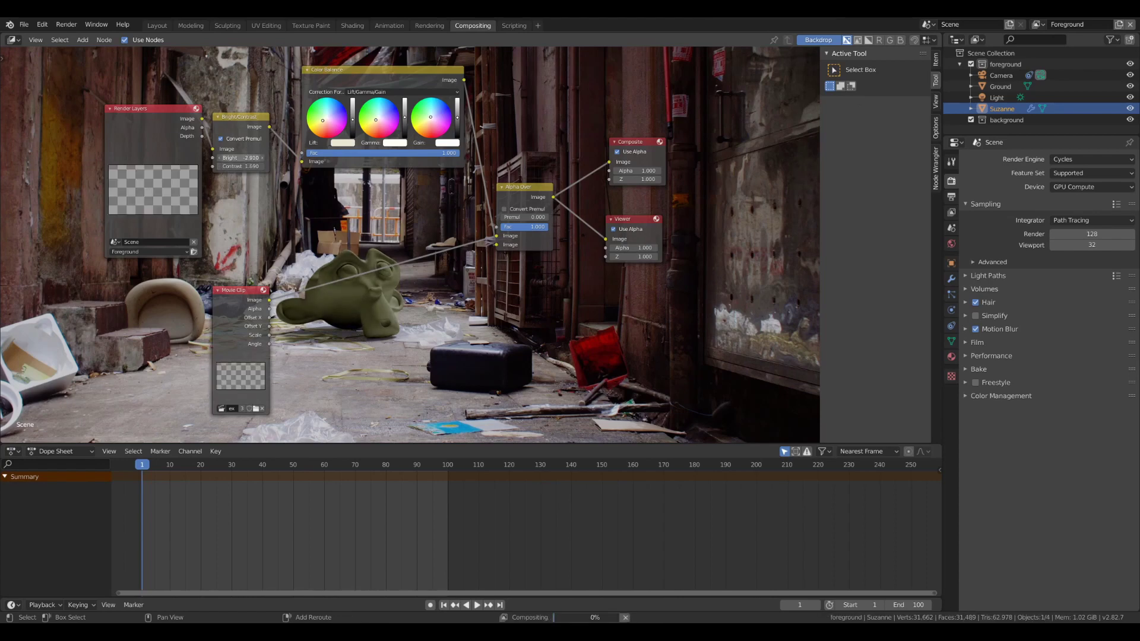
# Step: Insert a Blur node on the link between the Color Balance and Alpha Over nodes
pyautogui.hotkey('shift', 'a')
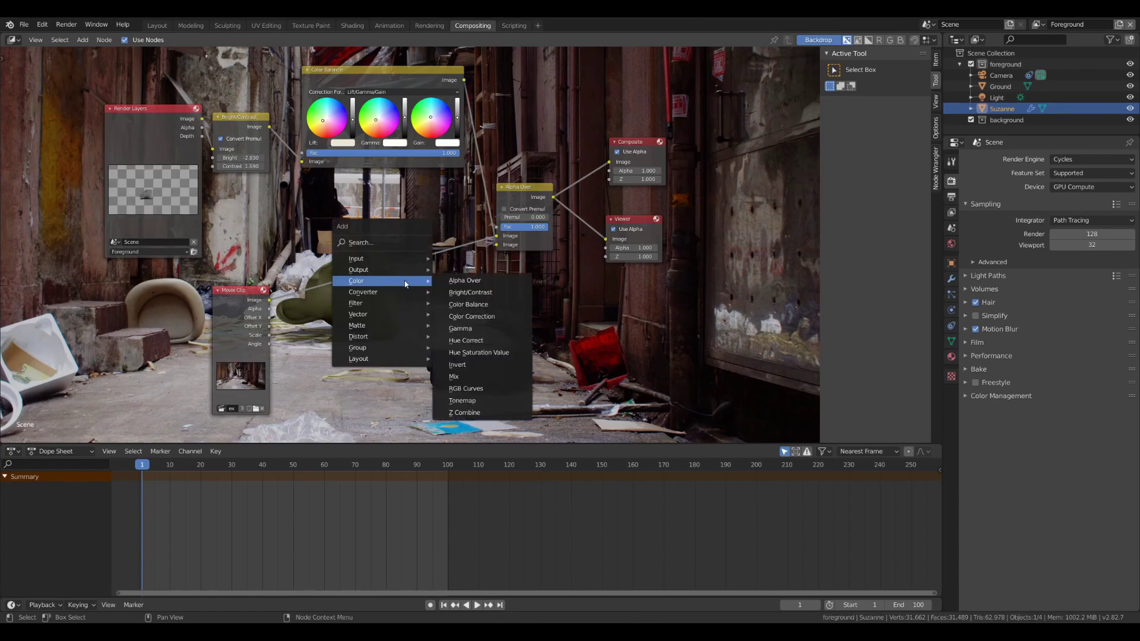
pyautogui.moveTo(415, 303)
pyautogui.click(454, 315)
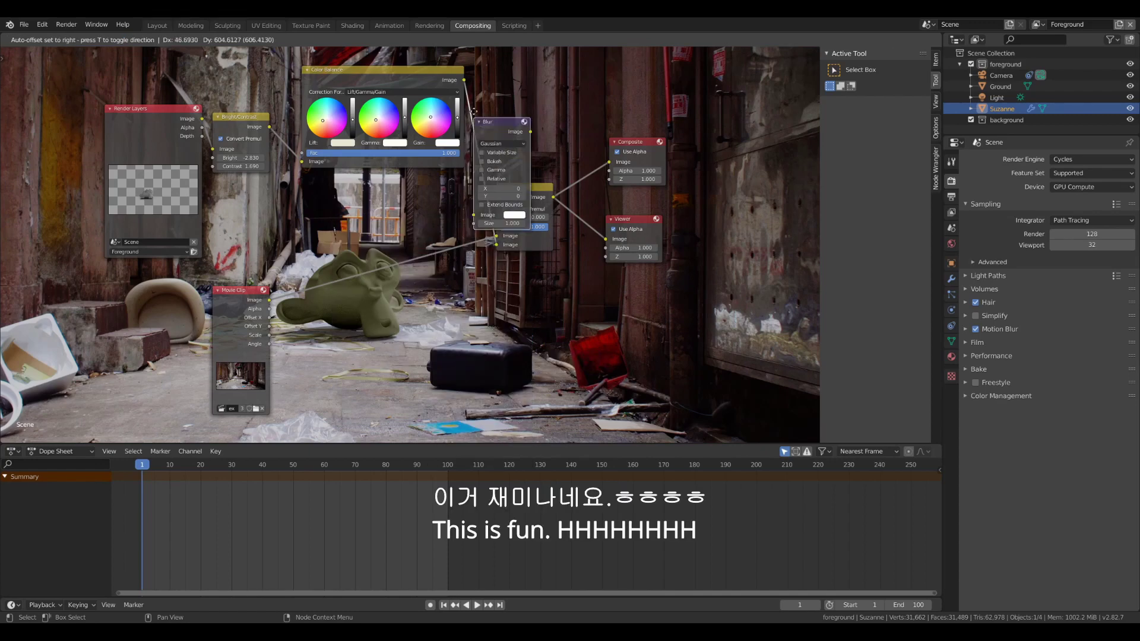
pyautogui.click(525, 166)
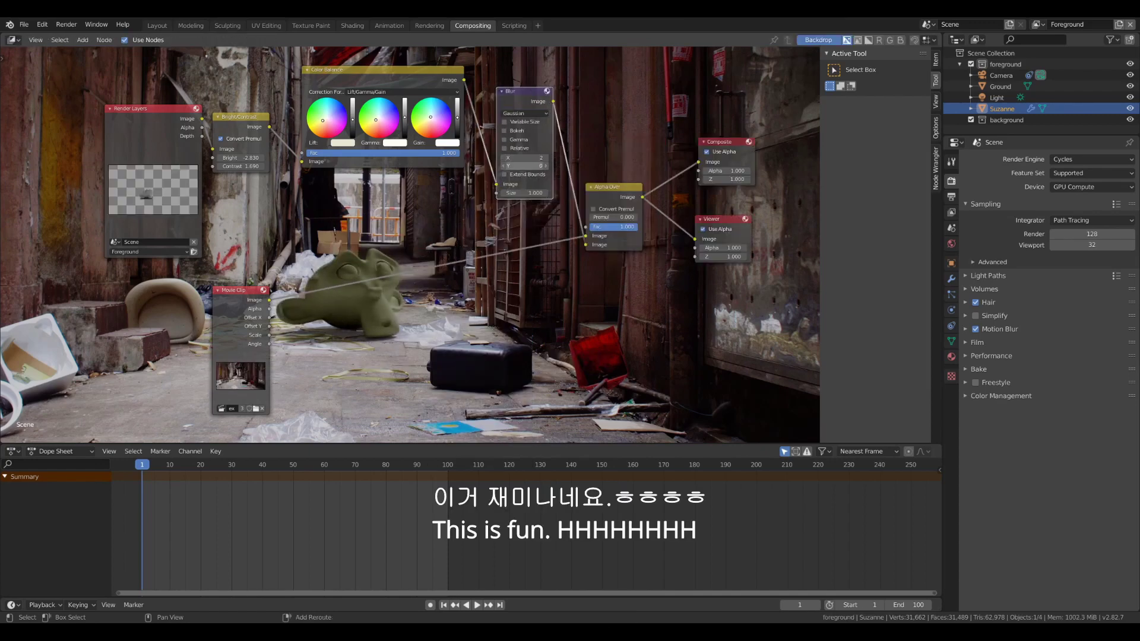
# Step: Enable Variable Size and Relative on the Blur node and try out its aspect correction and filter type options
pyautogui.click(504, 122)
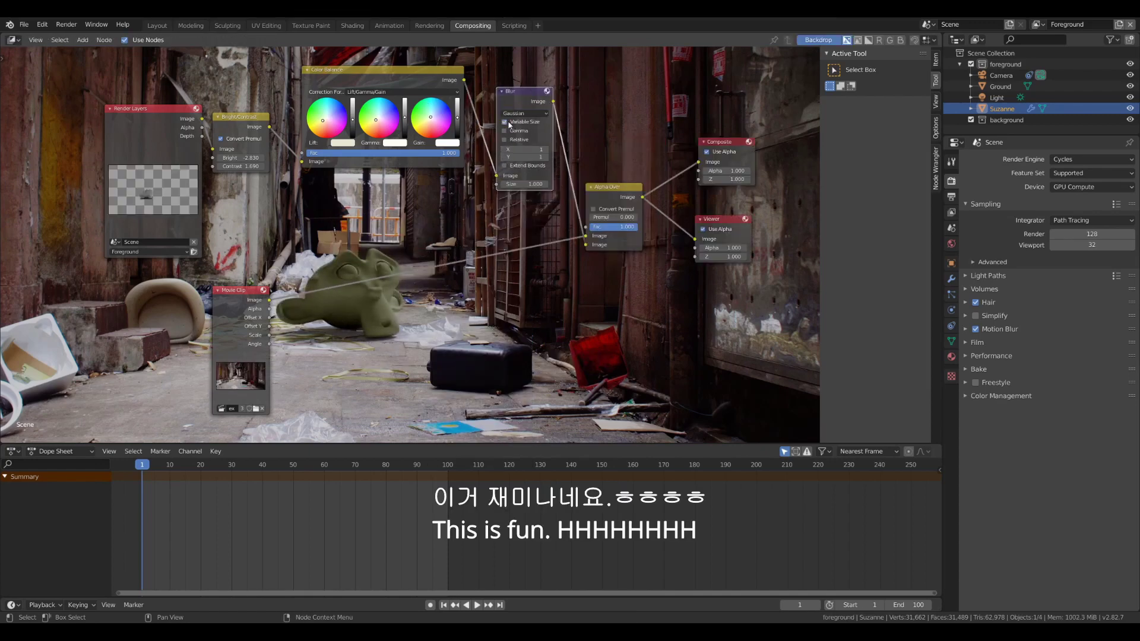
pyautogui.click(504, 139)
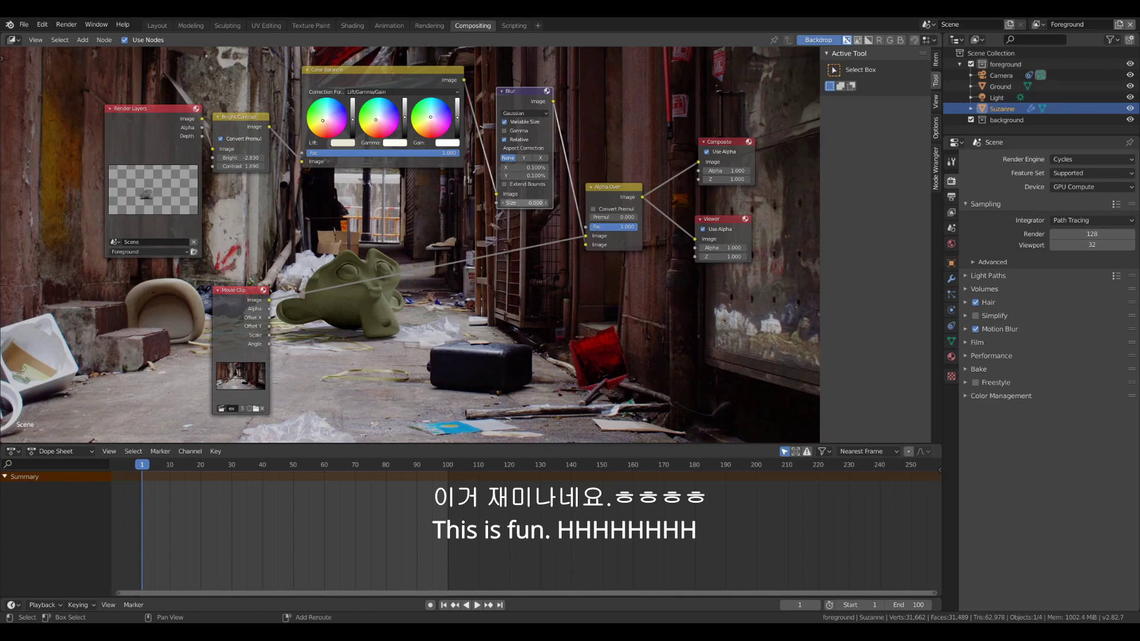
pyautogui.moveTo(523, 202); pyautogui.dragTo(474, 309)
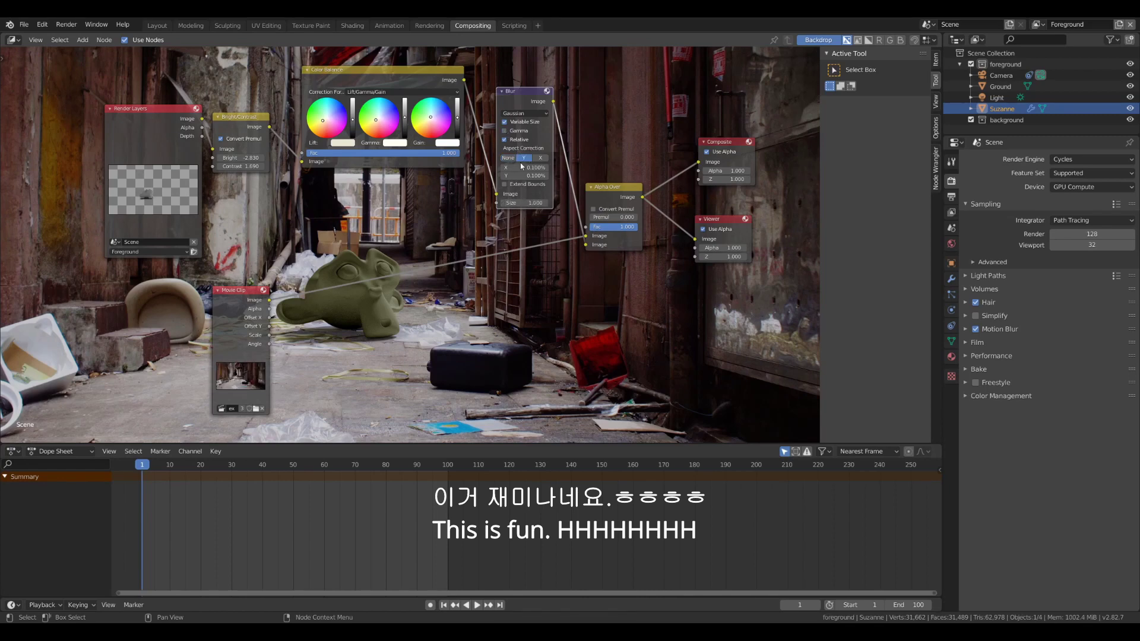
pyautogui.click(545, 113)
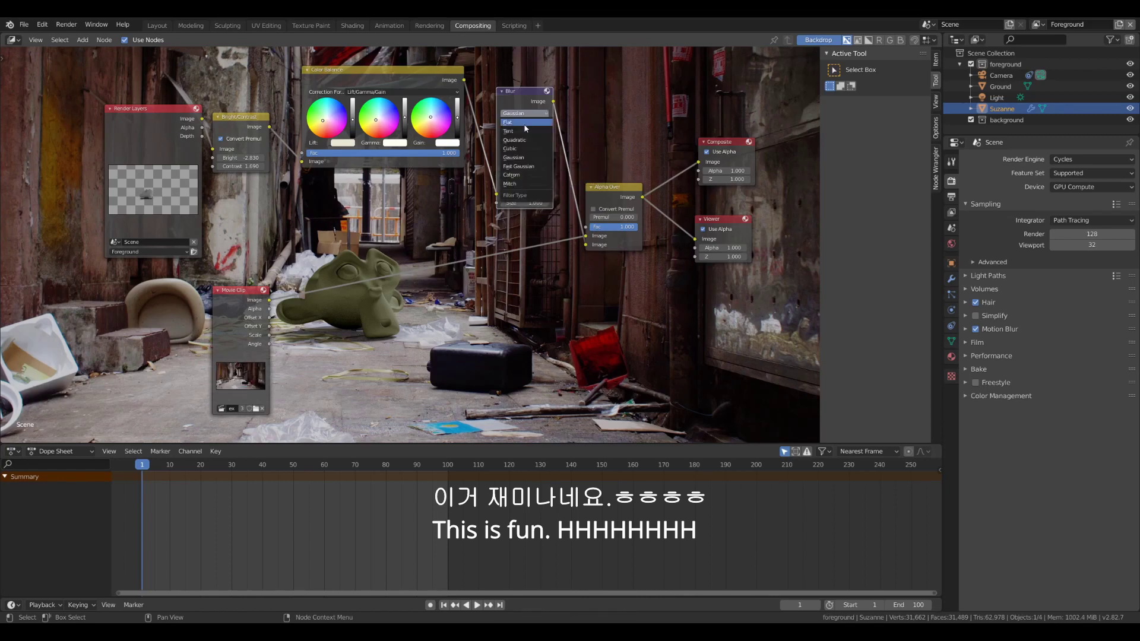
# Step: Insert a Filter node between the Blur and Alpha Over nodes
pyautogui.scroll(-4, 592, 322)
pyautogui.moveTo(593, 322); pyautogui.dragTo(537, 284, button='middle')
pyautogui.scroll(1, 482, 333)
pyautogui.hotkey('shift', 'a')
pyautogui.moveTo(479, 342)
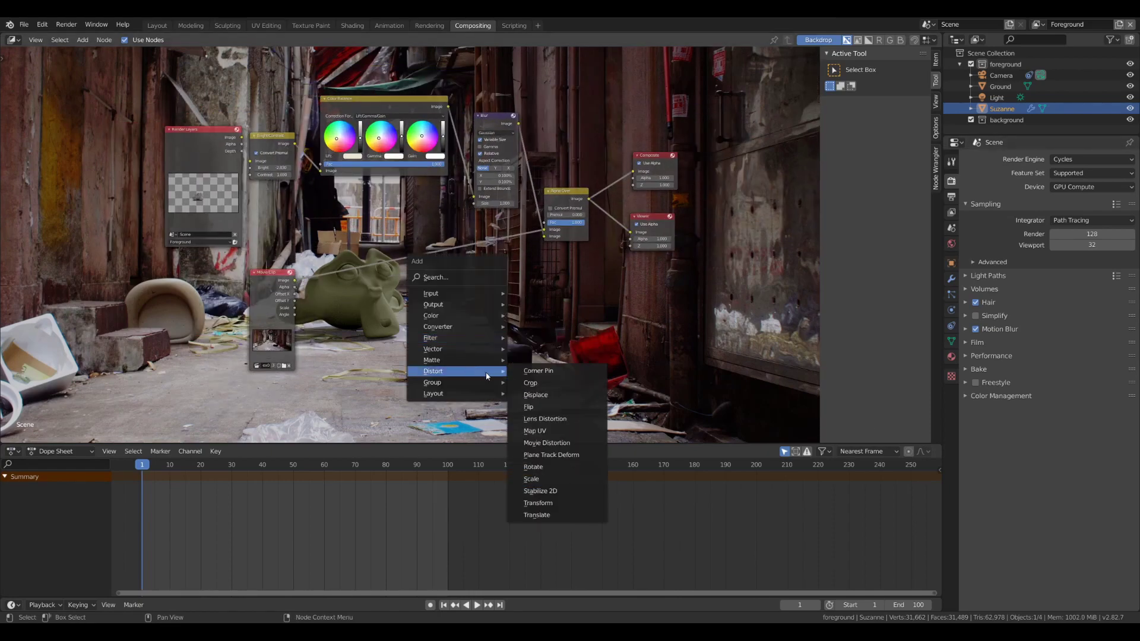
pyautogui.click(530, 434)
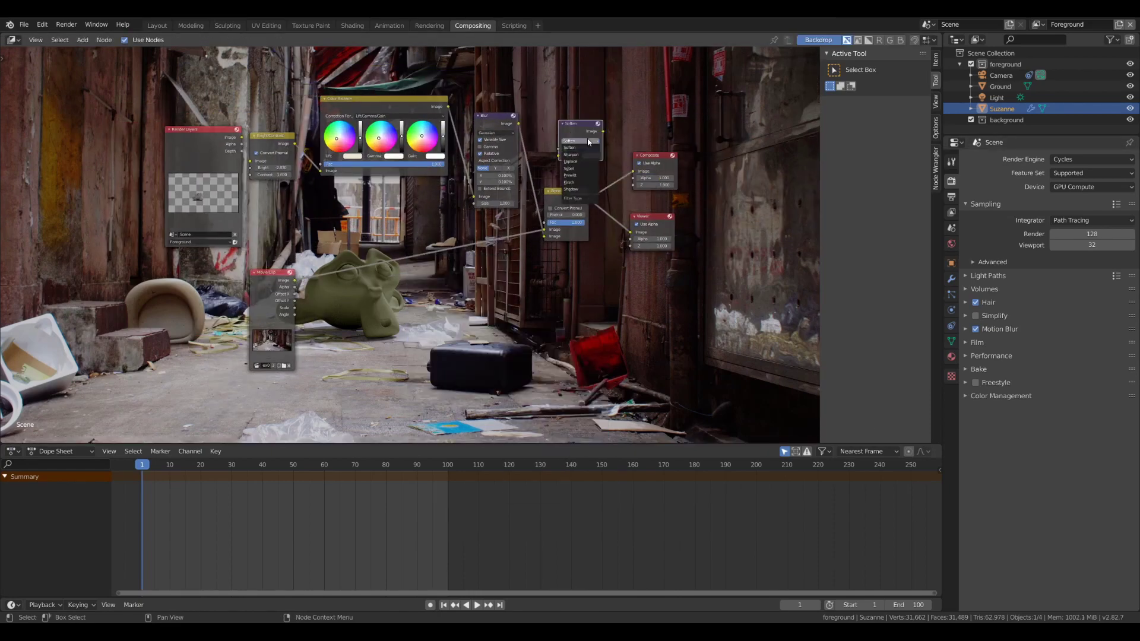
# Step: Try several filter types and a reduced factor on the Filter node, and delete it with its link preserved
pyautogui.click(568, 168)
pyautogui.click(566, 155)
pyautogui.click(564, 186)
pyautogui.click(567, 155)
pyautogui.click(566, 193)
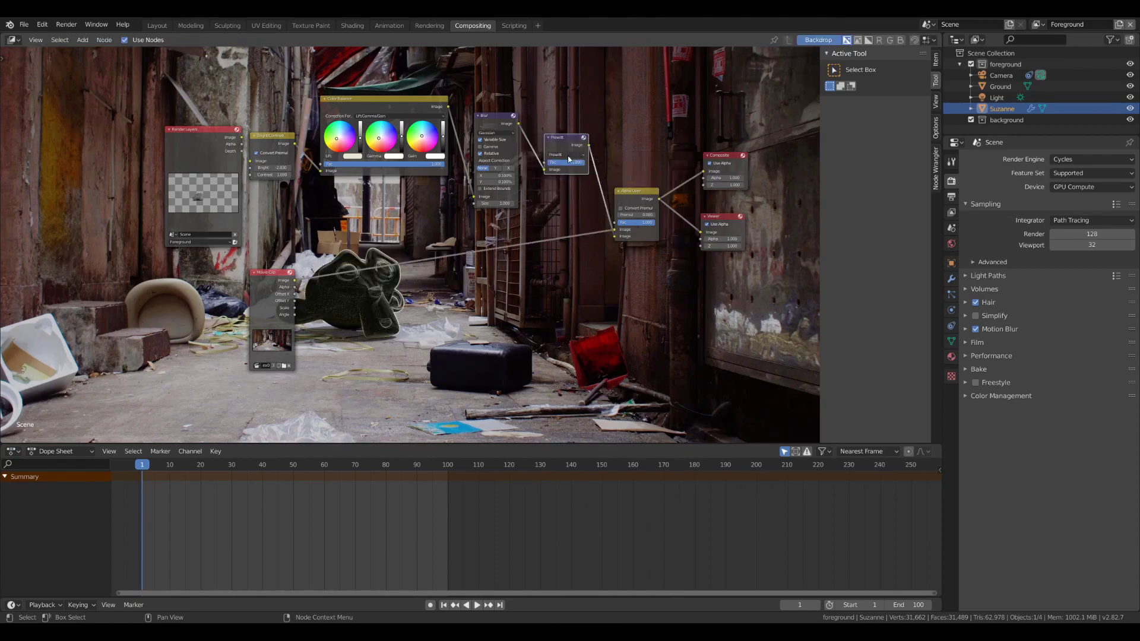
pyautogui.keyDown('ctrl'); pyautogui.scroll(-4, 567, 156); pyautogui.keyUp('ctrl')
pyautogui.moveTo(574, 162); pyautogui.dragTo(544, 162)
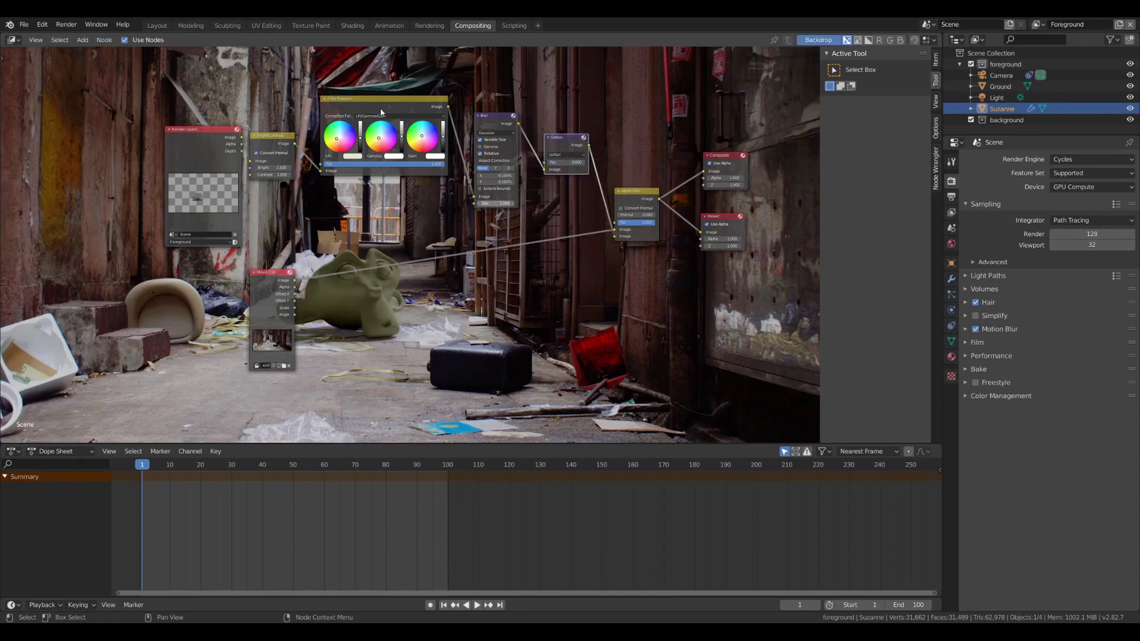
pyautogui.hotkey('ctrl', 'x')
# Step: Insert a Texture node on the link between the Blur and Alpha Over nodes
pyautogui.hotkey('shift', 'a')
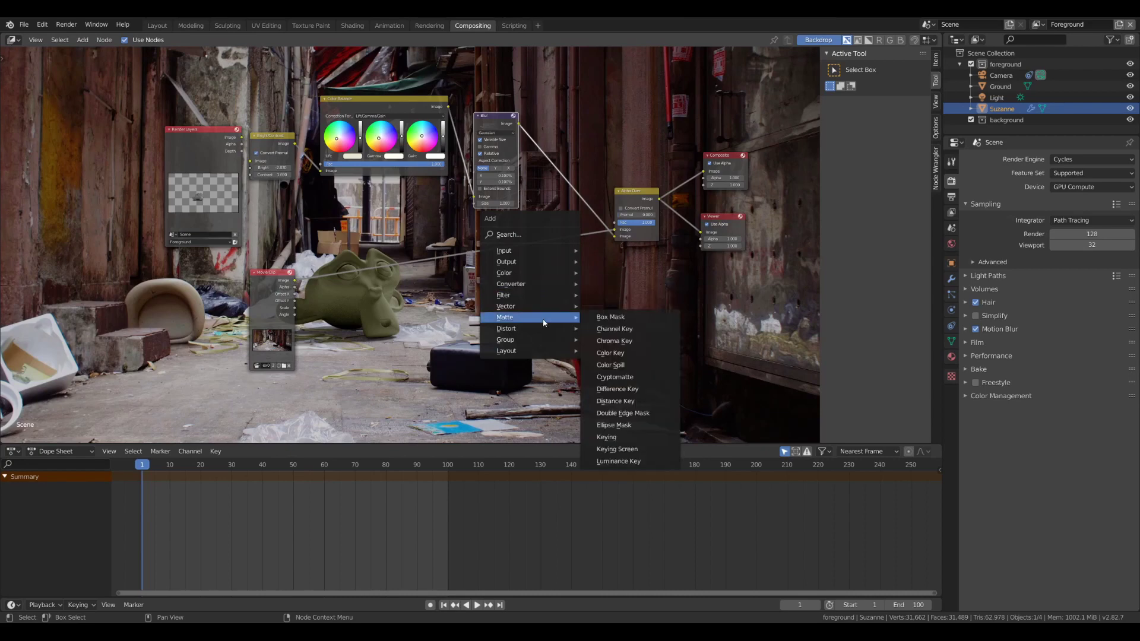
pyautogui.moveTo(567, 320)
pyautogui.moveTo(568, 293)
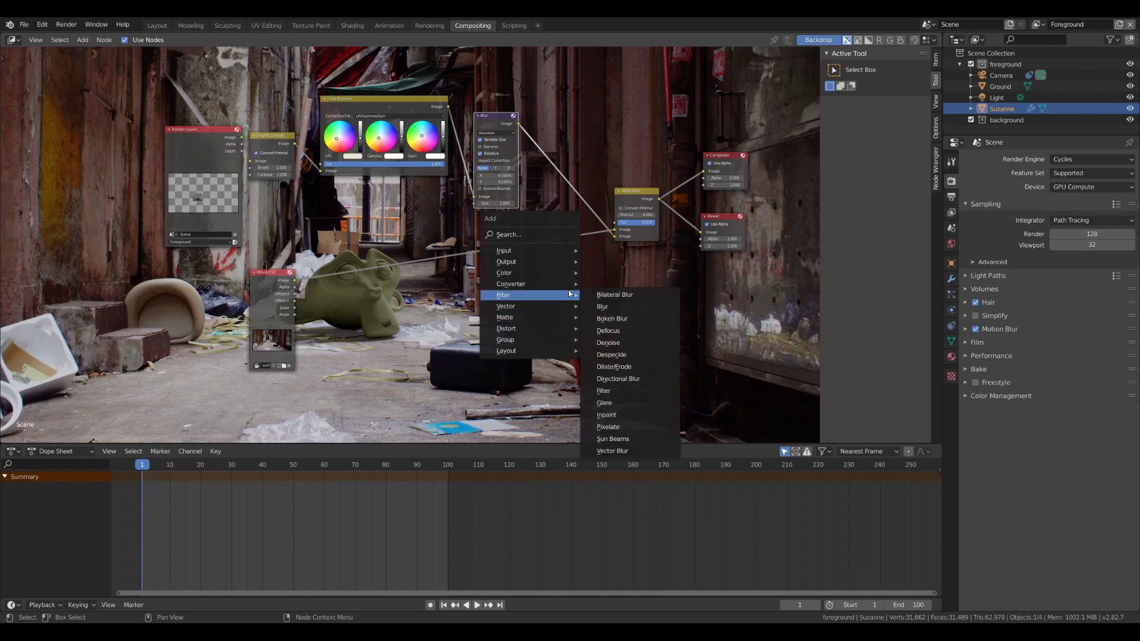
pyautogui.moveTo(571, 252)
pyautogui.click(610, 354)
pyautogui.click(545, 90)
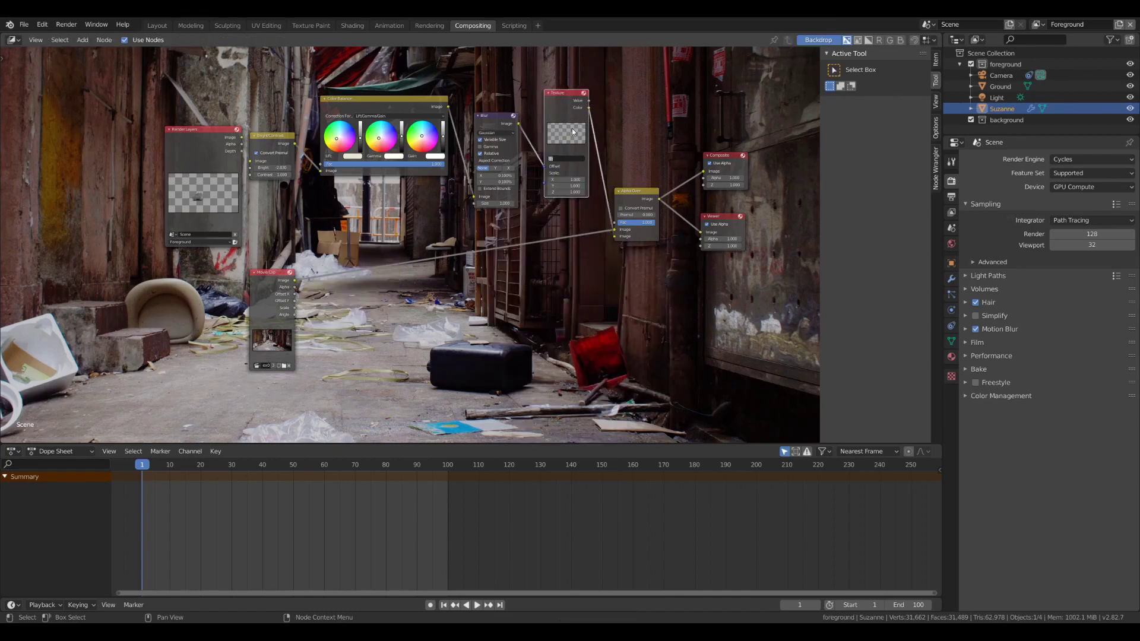
# Step: Create a new brush texture and set its type to Noise
pyautogui.click(937, 60)
pyautogui.click(937, 164)
pyautogui.click(937, 105)
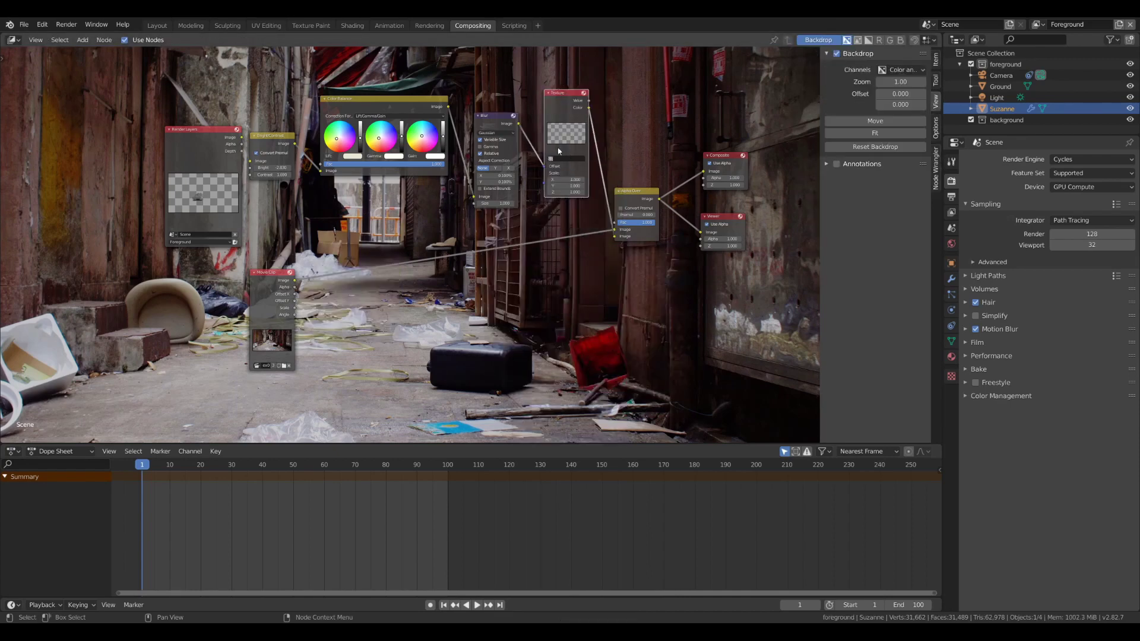
pyautogui.click(951, 376)
pyautogui.click(1049, 173)
pyautogui.click(1069, 191)
pyautogui.click(1012, 300)
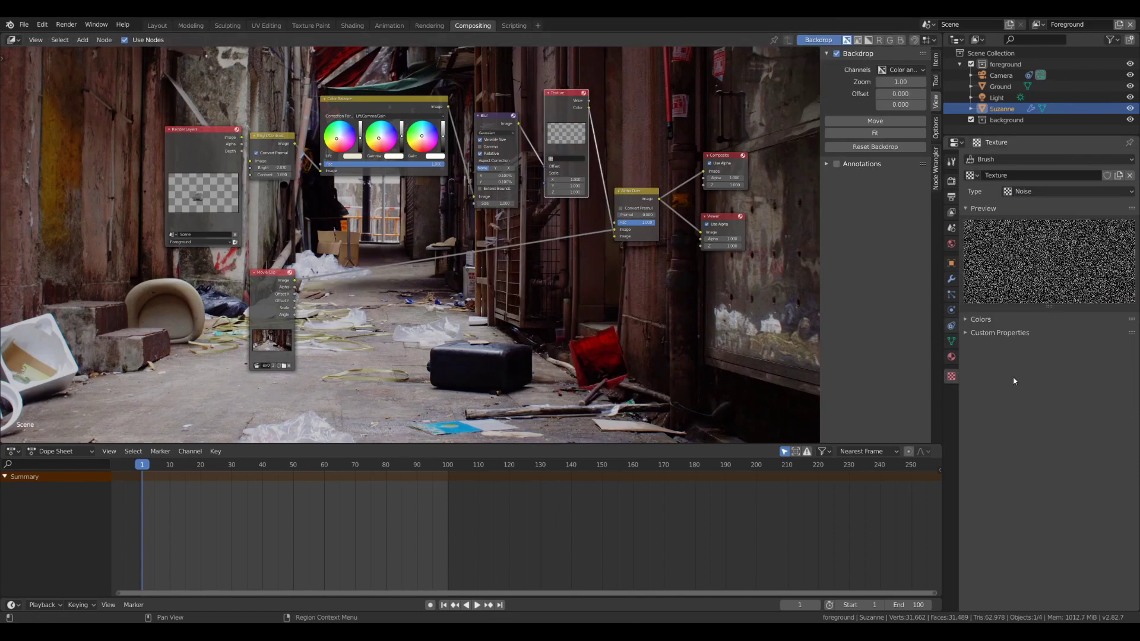
# Step: Assign the noise texture to the Texture node and set its X, Y and Z scale to 0.1
pyautogui.click(551, 158)
pyautogui.click(564, 168)
pyautogui.moveTo(566, 179); pyautogui.dragTo(566, 192)
pyautogui.write('0.1')
pyautogui.press('Return')
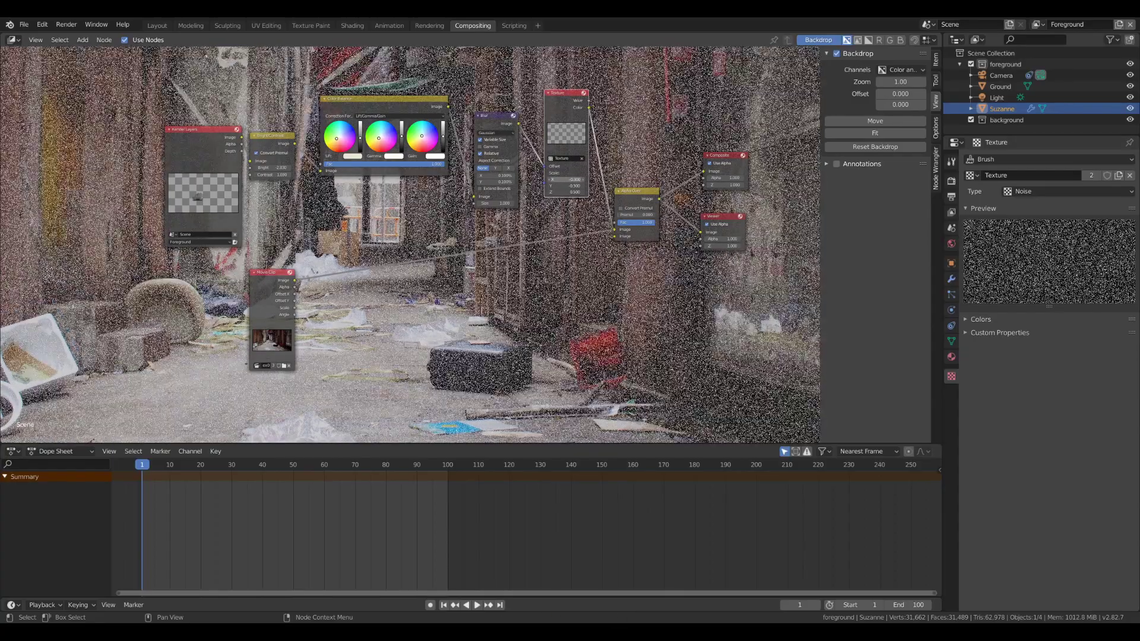
# Step: Lower the noise texture's RGB multipliers and set its brightness and contrast to 0.25
pyautogui.click(977, 319)
pyautogui.click(974, 440)
pyautogui.click(1039, 191)
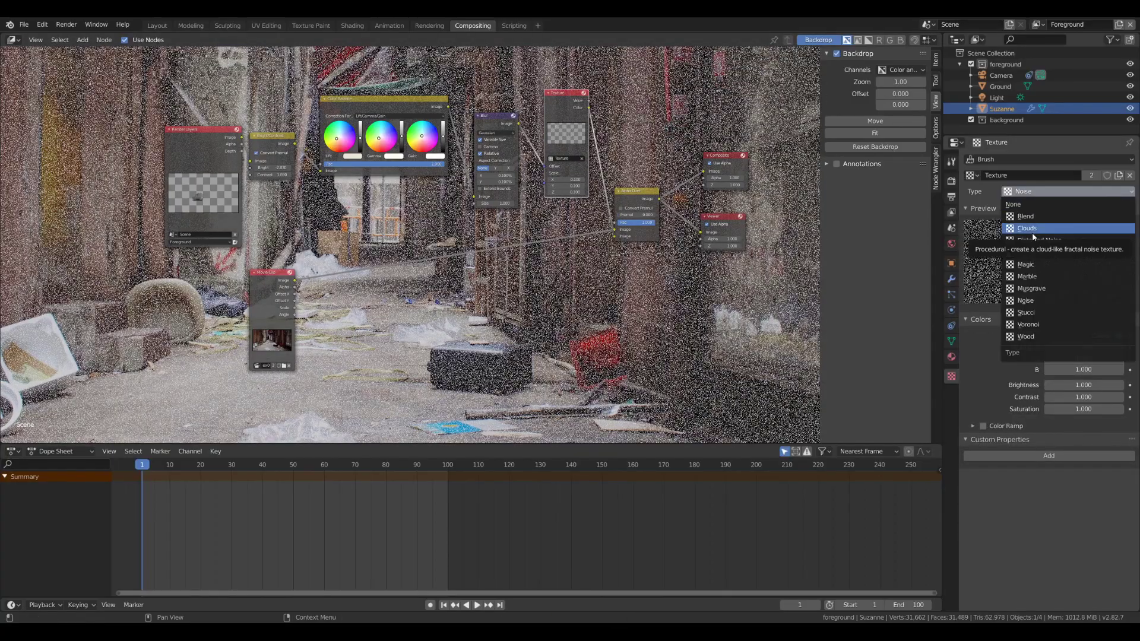
pyautogui.moveTo(1084, 347)
pyautogui.mouseDown()
pyautogui.moveTo(1078, 397)
pyautogui.moveTo(1054, 397)
pyautogui.mouseUp()
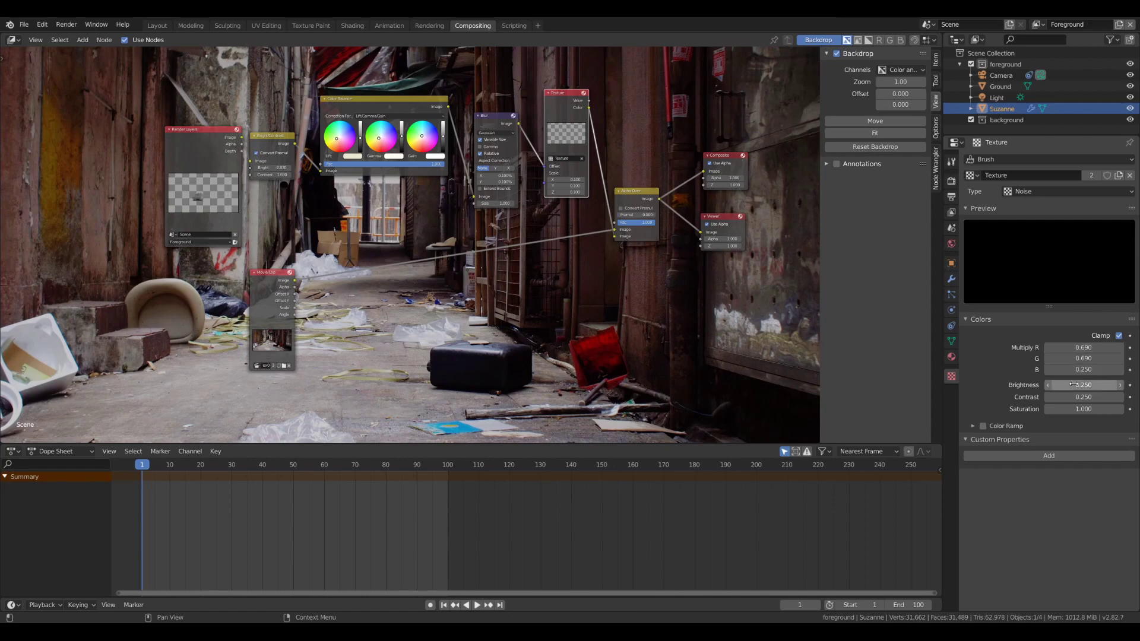
# Step: Connect the Blur output to Alpha Over's Image input and the Texture node to its Fac input, moving the Texture node upward
pyautogui.moveTo(518, 123); pyautogui.dragTo(615, 236)
pyautogui.moveTo(608, 188); pyautogui.dragTo(615, 222)
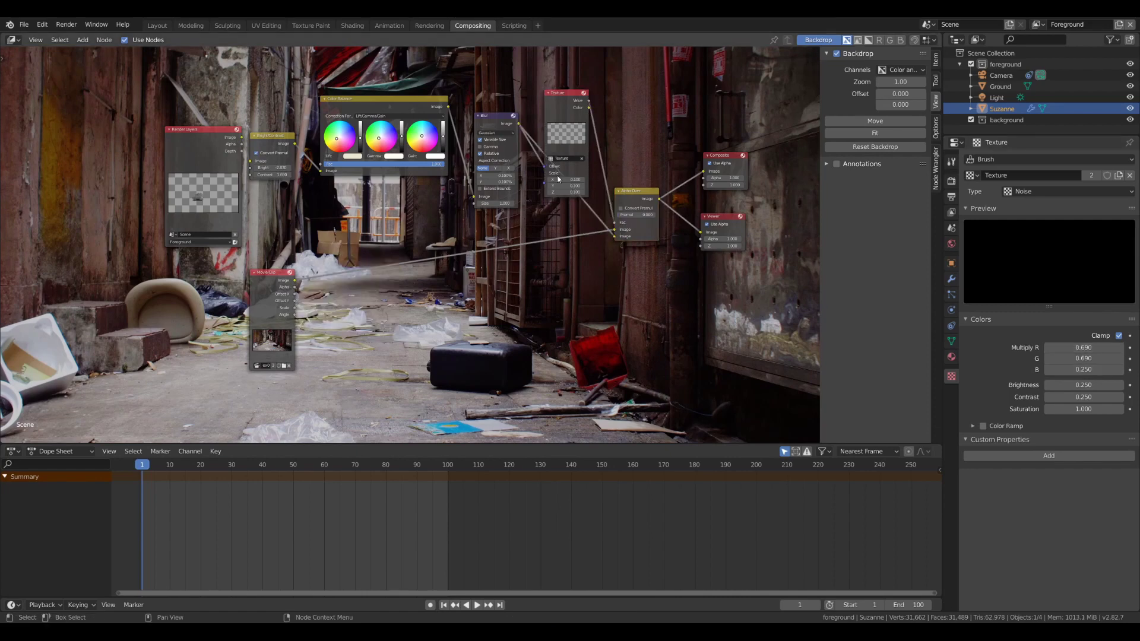
pyautogui.moveTo(568, 95); pyautogui.dragTo(568, 79)
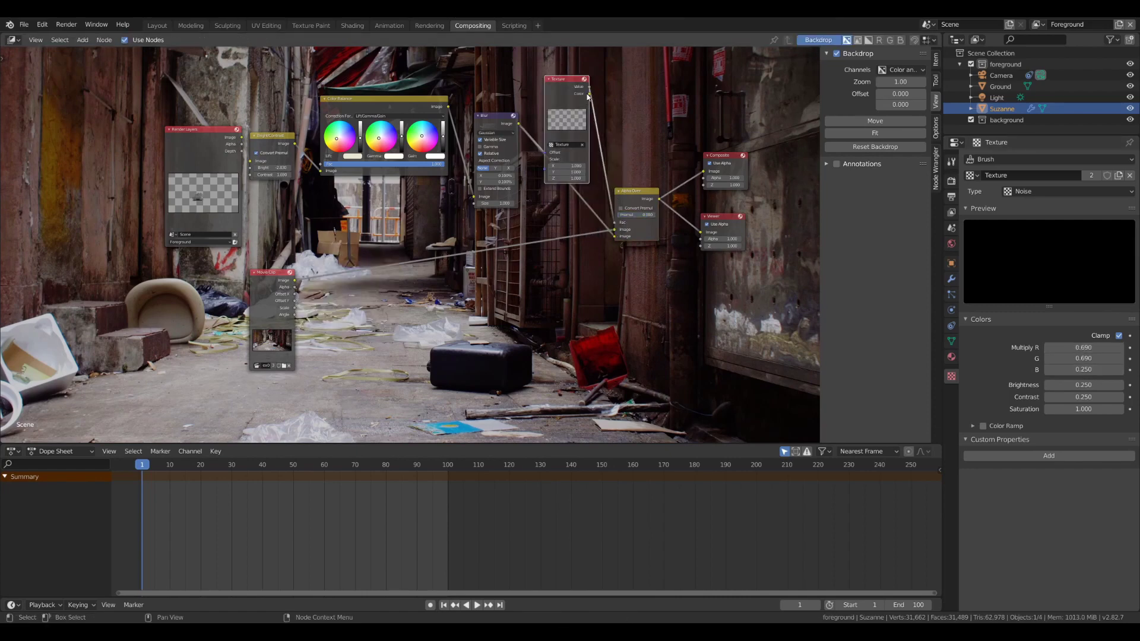
# Step: Disconnect the texture from Alpha Over's Fac input and delete the Texture node
pyautogui.moveTo(614, 222); pyautogui.dragTo(602, 202)
pyautogui.press('x')
pyautogui.scroll(-1, 442, 199)
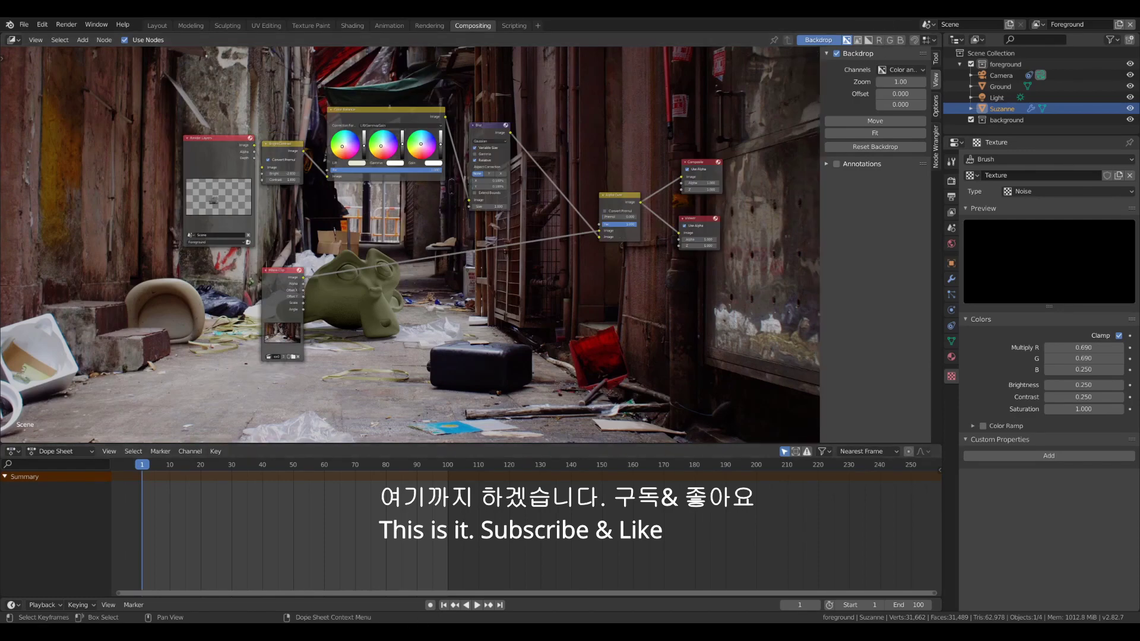
# Step: Switch to the Layout workspace and play the animation to check how the monkey head follows the tracked footage
pyautogui.click(158, 26)
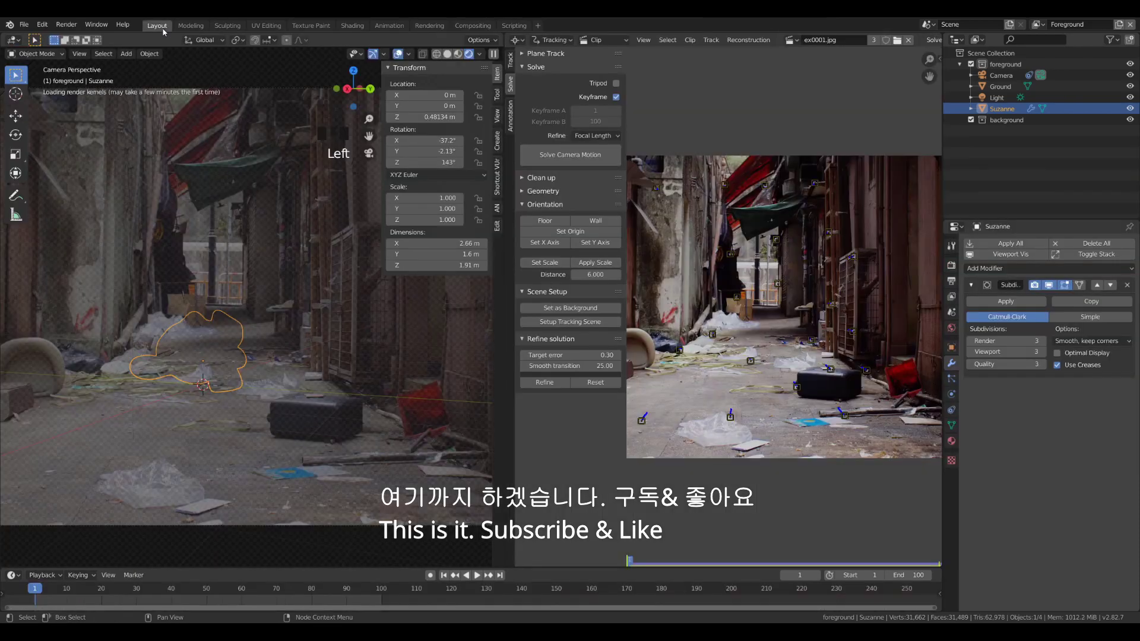
pyautogui.press('space')
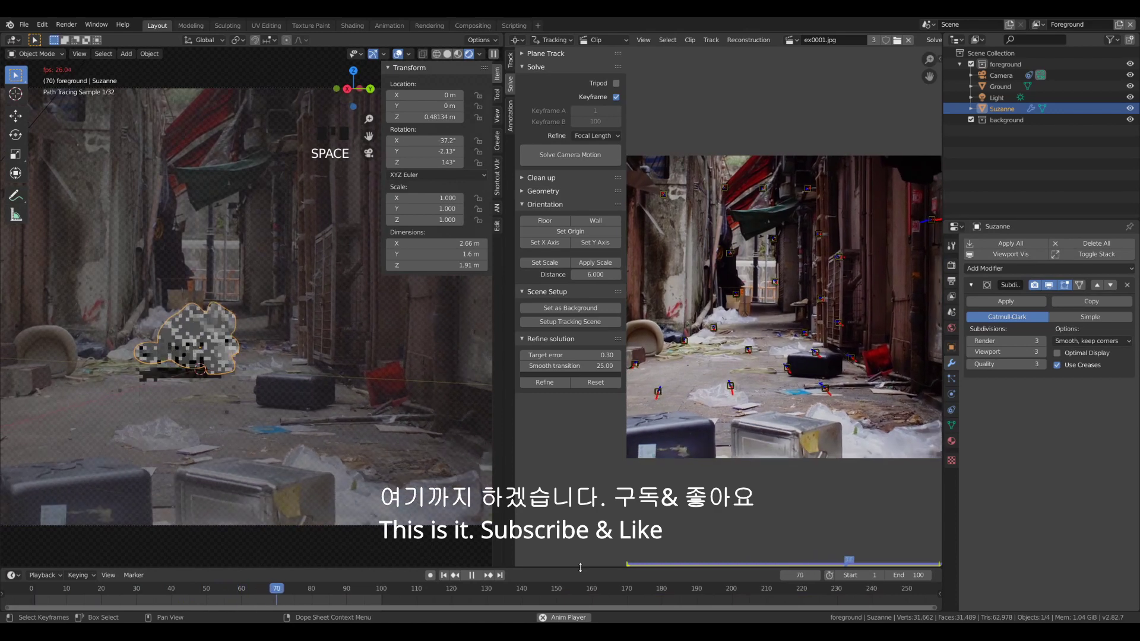
pyautogui.press('space')
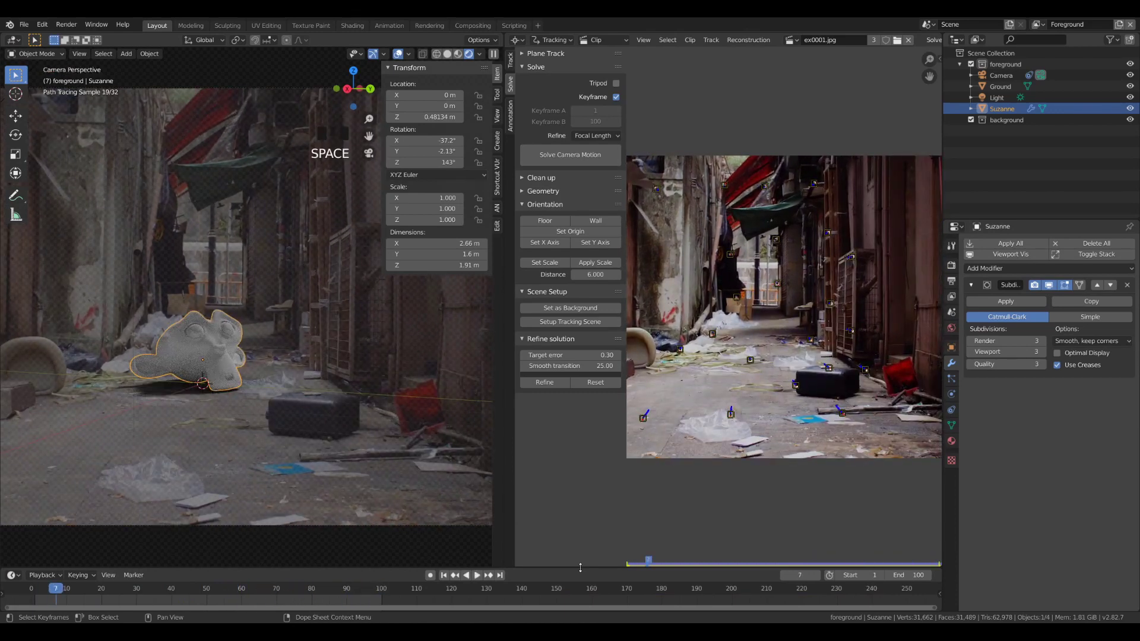